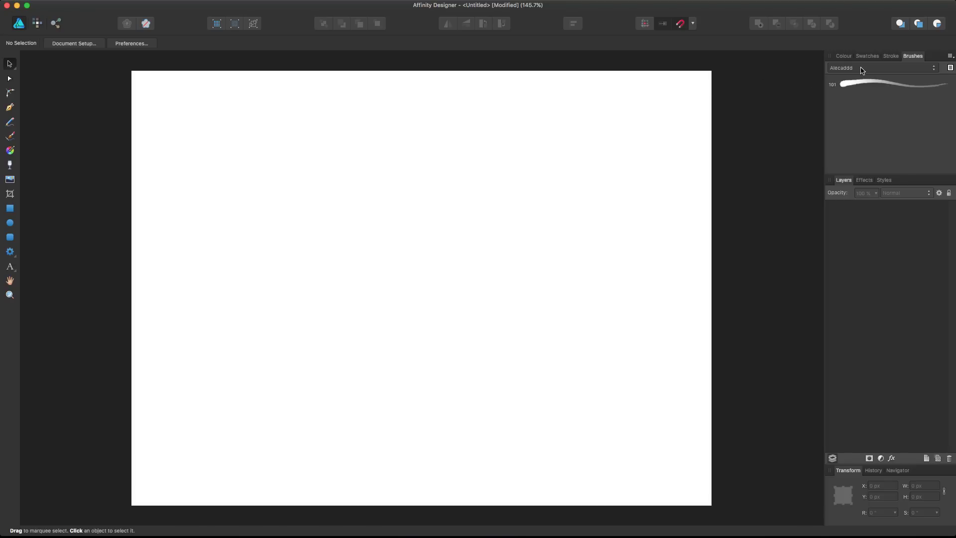
- Switch the brush library to the Assorted category and browse its brushes
click(856, 68)
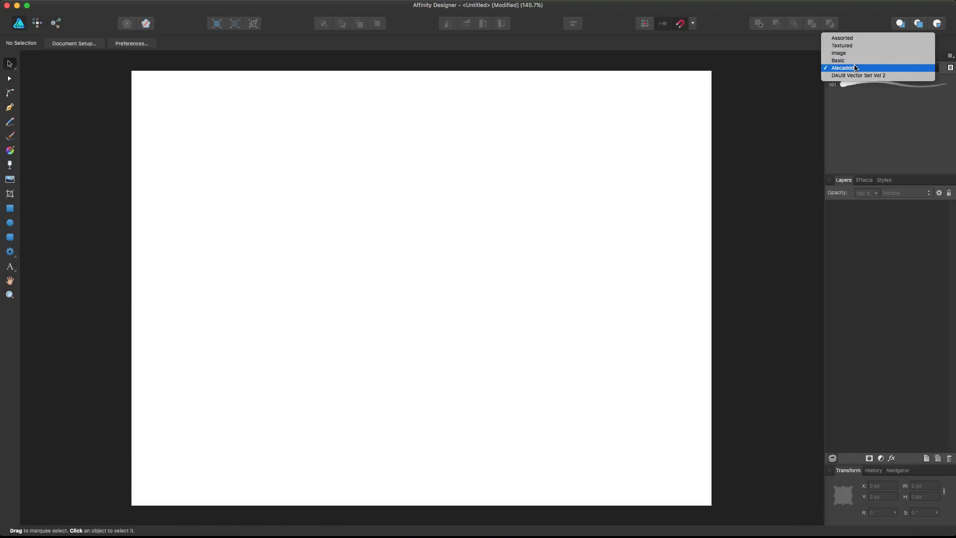
click(853, 39)
click(855, 68)
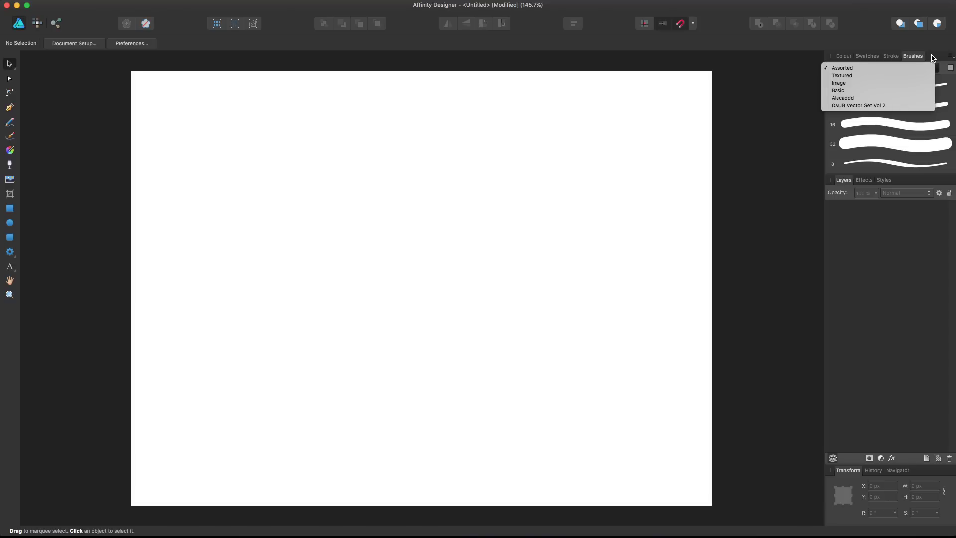
click(934, 59)
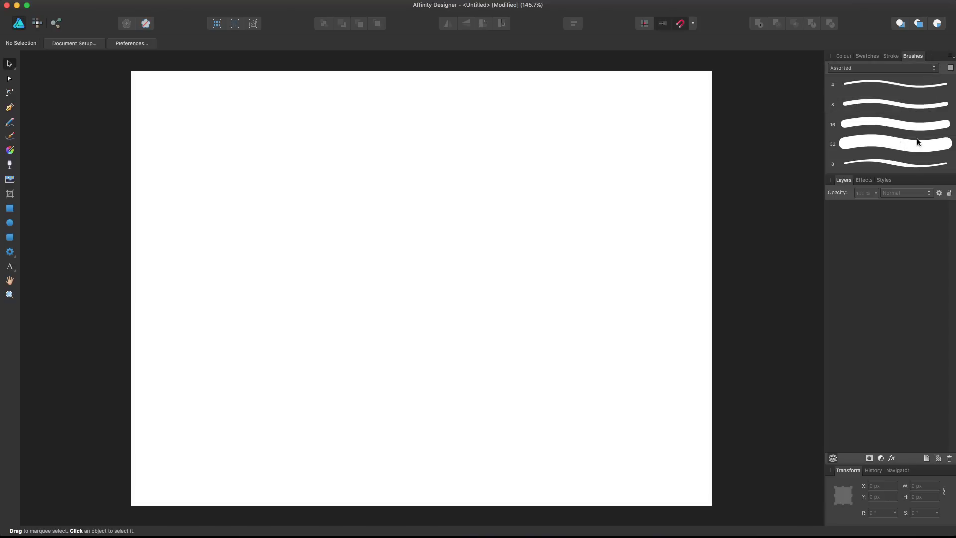
scroll(907, 139, down, 5)
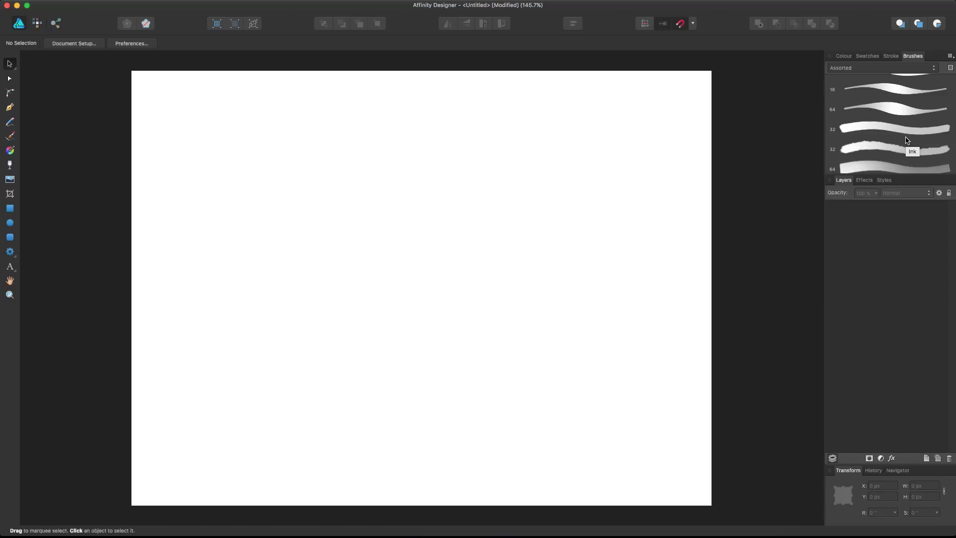
- Activate the Vector Brush tool with a crimson colour of about H 345, S 100, L 40 and a width of 47 px
click(10, 136)
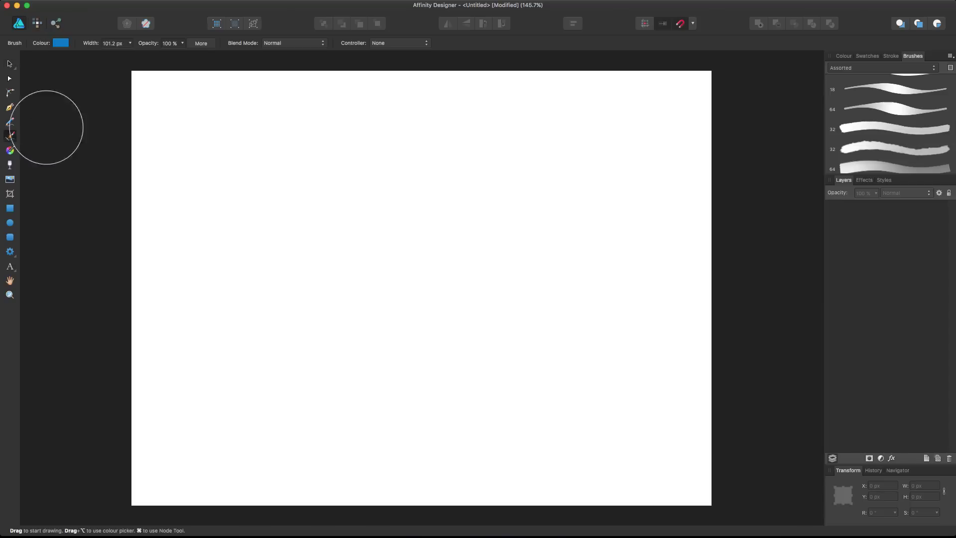
click(64, 46)
click(118, 109)
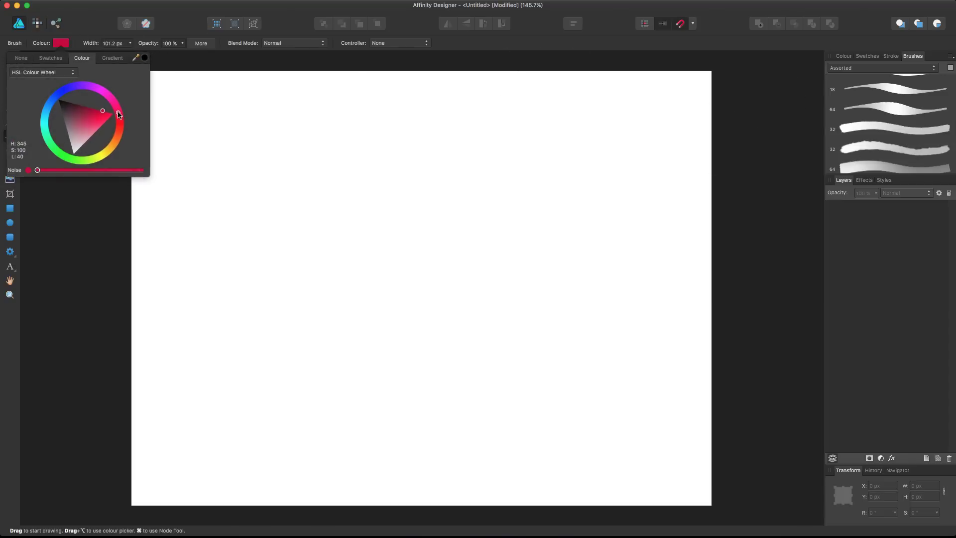
drag(119, 110, 119, 112)
click(130, 43)
click(122, 56)
drag(122, 56, 119, 56)
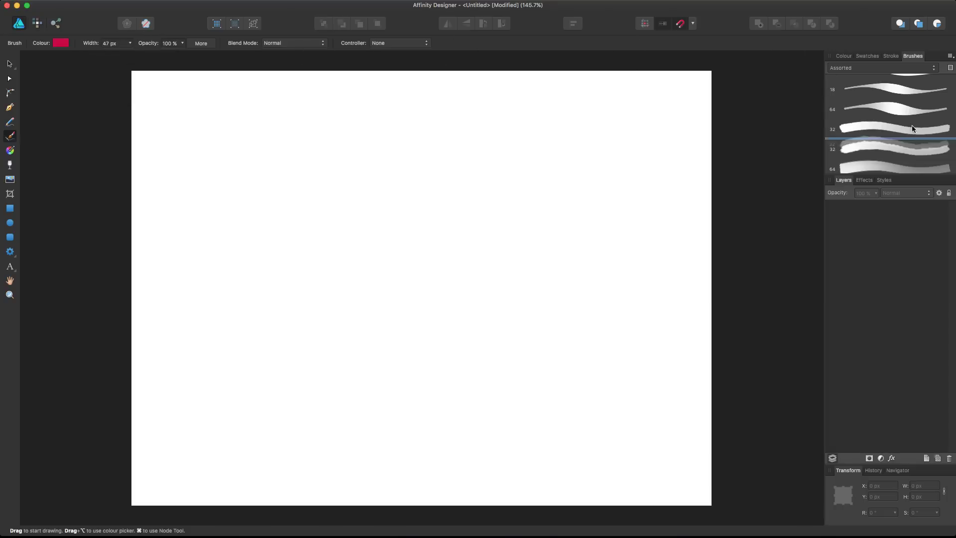
- Paint one long winding stroke across the upper part of the page with the 64 px Water brush
scroll(900, 132, down, 3)
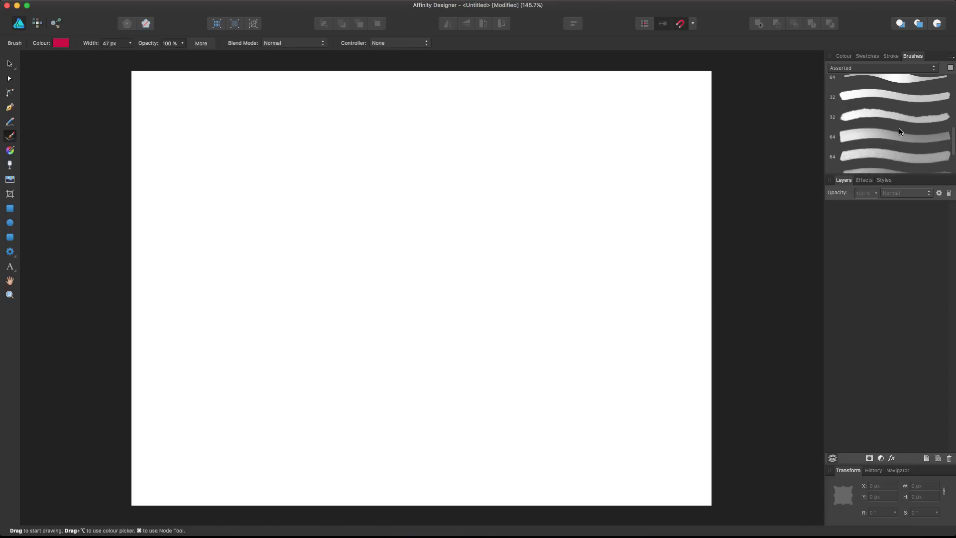
scroll(900, 132, down, 2)
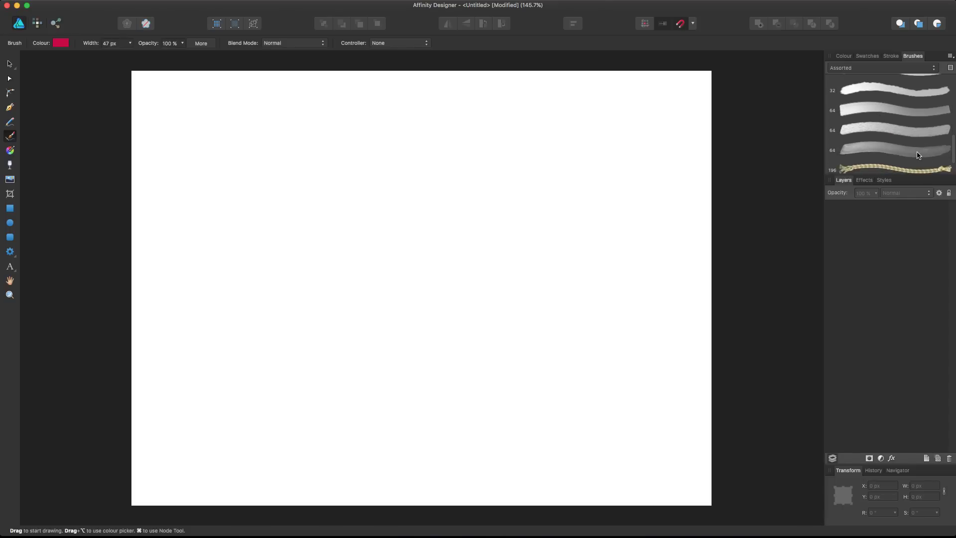
click(893, 151)
mouse_move(219, 276)
mouse_down()
mouse_move(212, 217)
mouse_move(290, 144)
mouse_move(338, 211)
mouse_move(391, 323)
mouse_move(451, 274)
mouse_move(453, 181)
mouse_move(491, 146)
mouse_move(534, 179)
mouse_move(544, 246)
mouse_move(589, 311)
mouse_move(637, 276)
mouse_move(665, 171)
mouse_move(661, 139)
mouse_move(643, 123)
mouse_move(562, 82)
mouse_move(325, 105)
mouse_up()
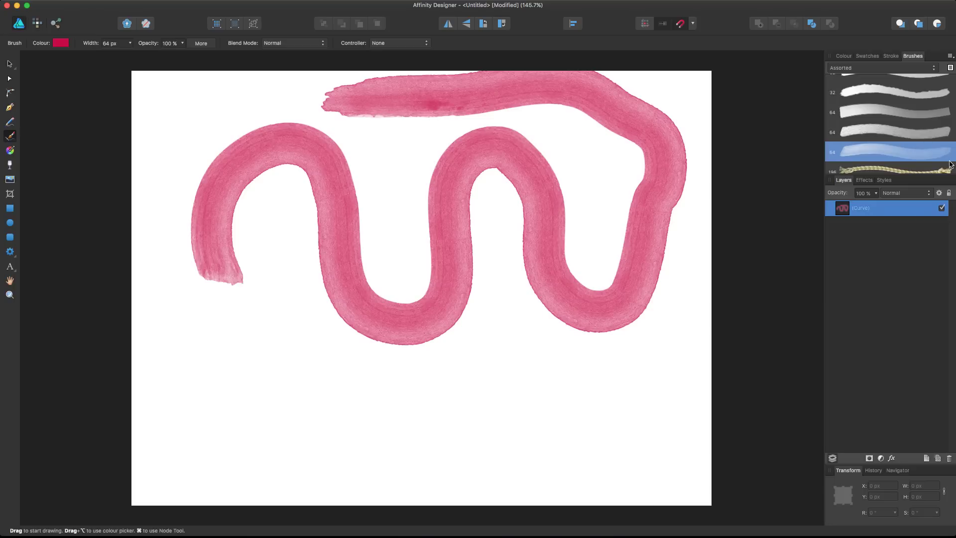
- Paint two short horizontal dabs and one long horizontal stroke in a row below the winding stroke
drag(183, 416, 210, 416)
drag(277, 416, 318, 417)
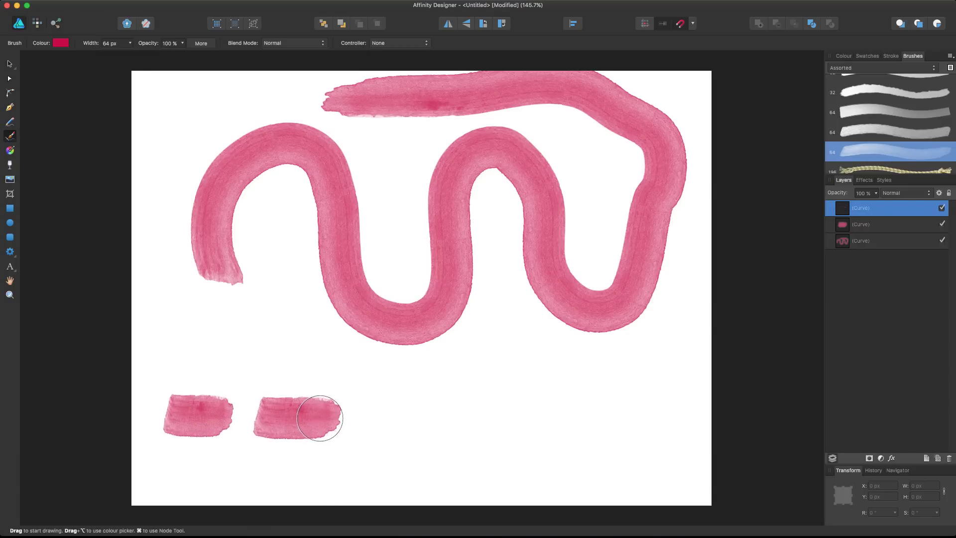
drag(390, 415, 686, 406)
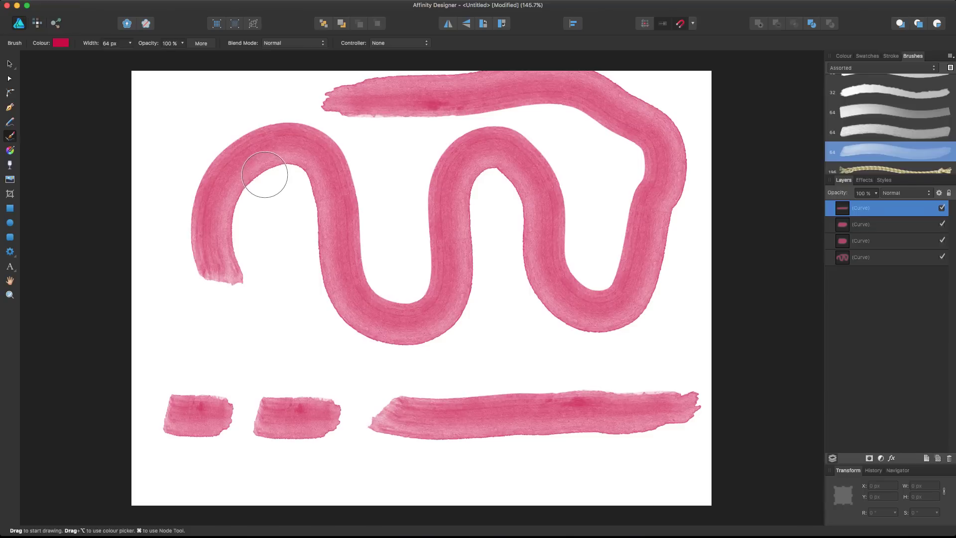
- Paint three short vertical strokes side by side, overlapping each other and the beginning of the winding stroke
drag(266, 108, 252, 180)
drag(221, 110, 220, 184)
drag(190, 133, 189, 181)
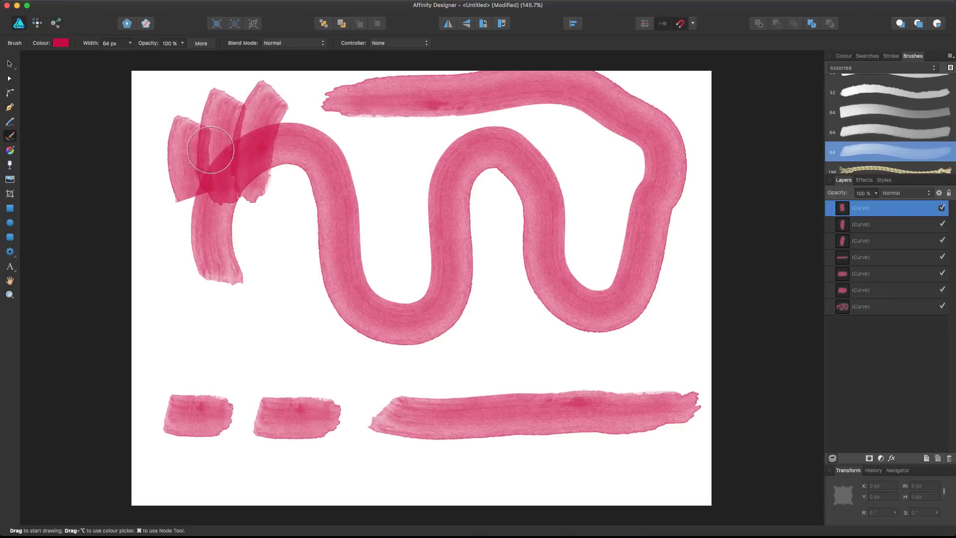
click(895, 196)
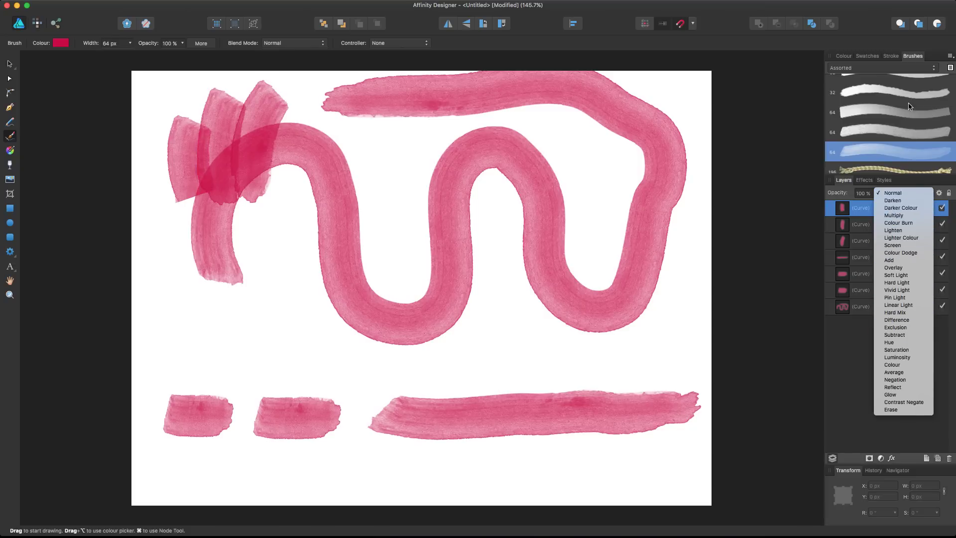
click(11, 67)
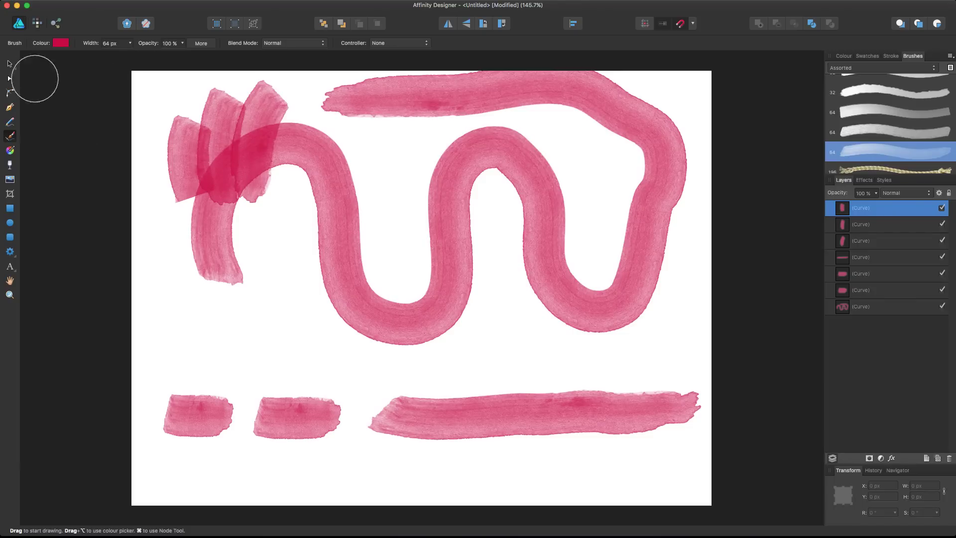
- Reduce the stroke width of the long horizontal stroke to 26 pt
click(10, 64)
click(328, 165)
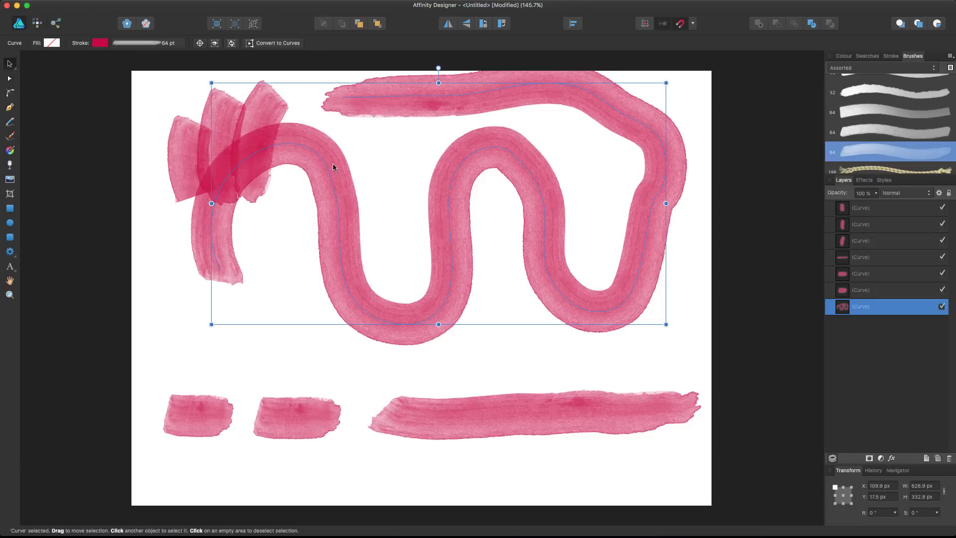
click(506, 419)
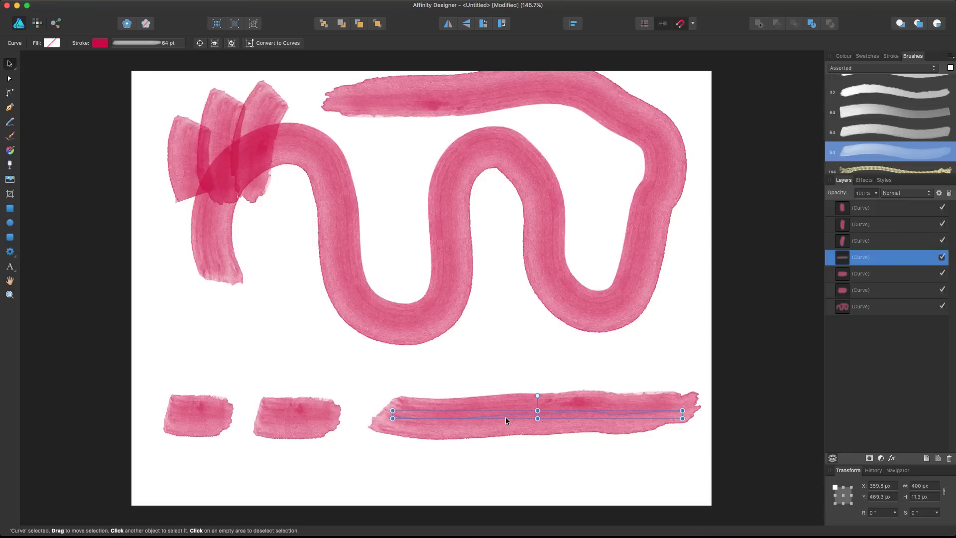
click(161, 44)
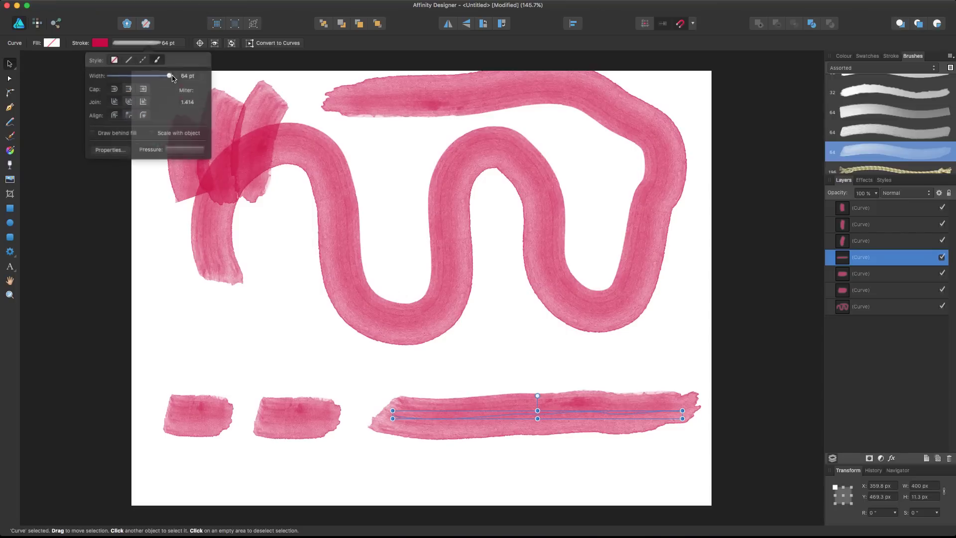
drag(170, 75, 149, 76)
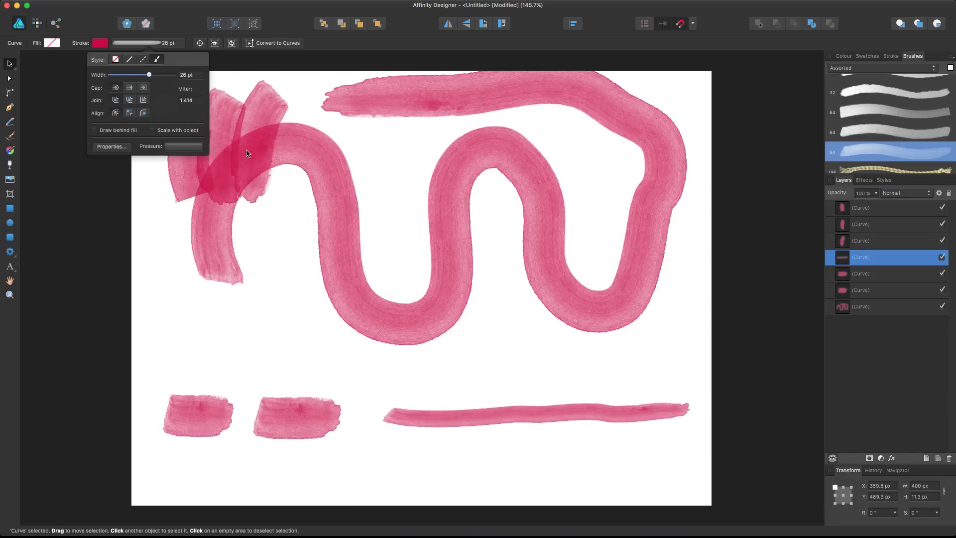
- Set the stroke width of the winding stroke to 42 pt
click(368, 315)
click(134, 43)
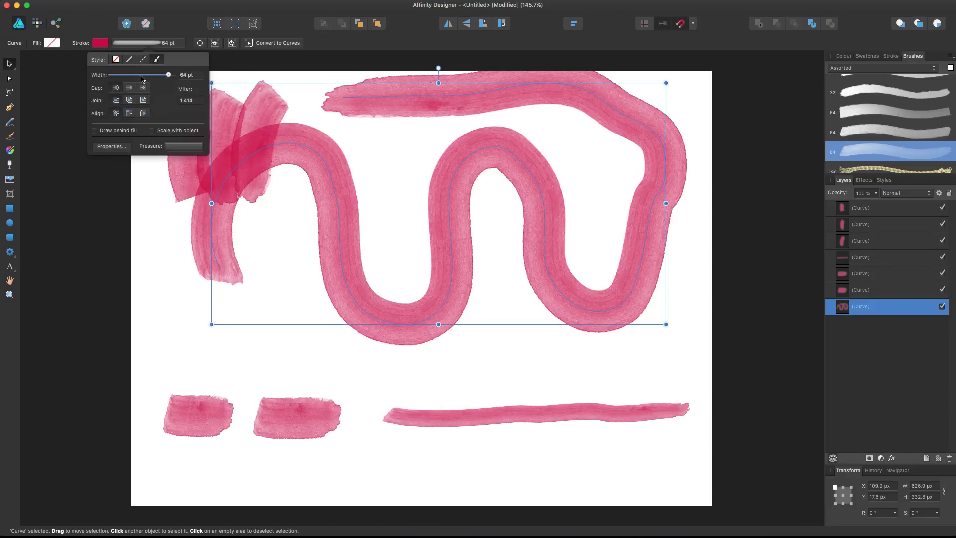
mouse_move(168, 75)
mouse_down()
mouse_move(150, 75)
mouse_move(160, 74)
mouse_up()
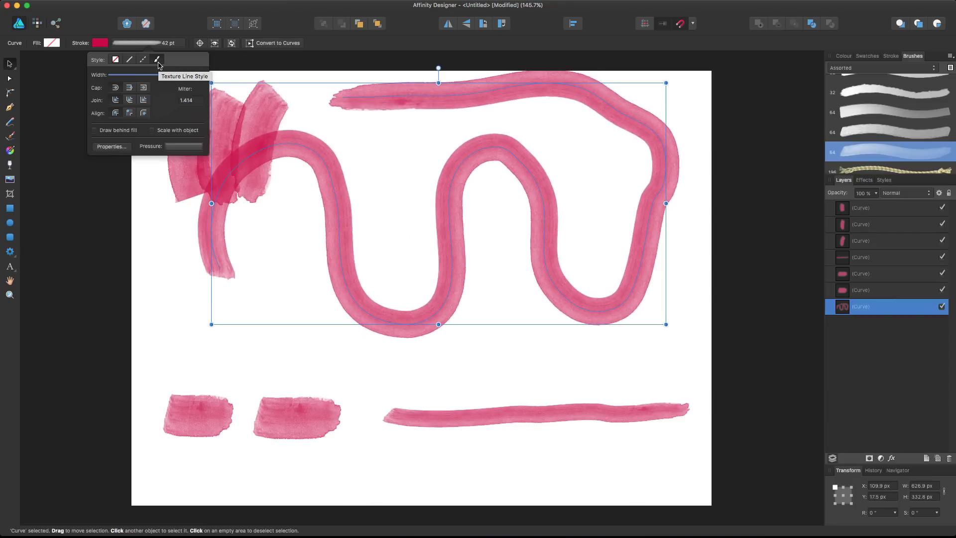
- Try solid and dashed line styles at 21 pt on the winding stroke, and return it to the texture line style at 39 pt
click(130, 60)
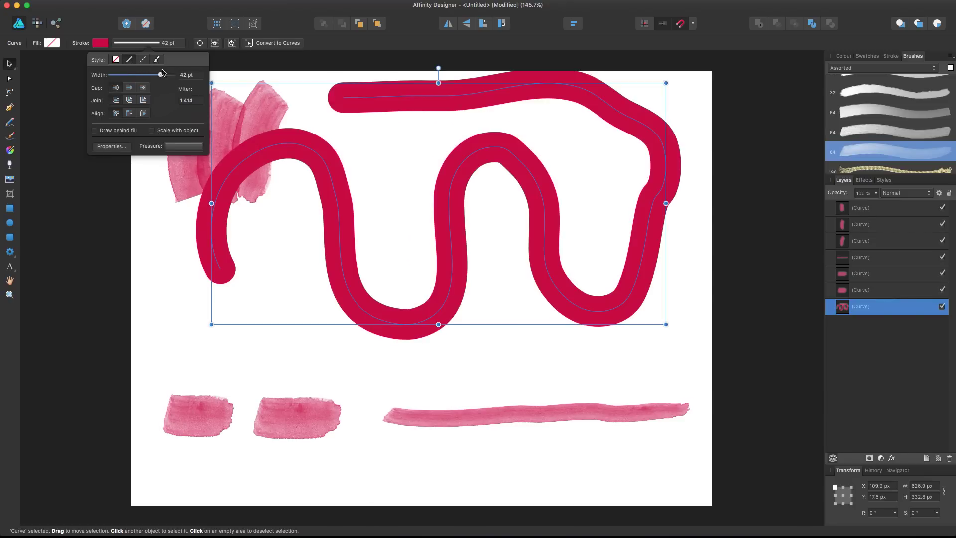
drag(160, 75, 146, 74)
click(144, 59)
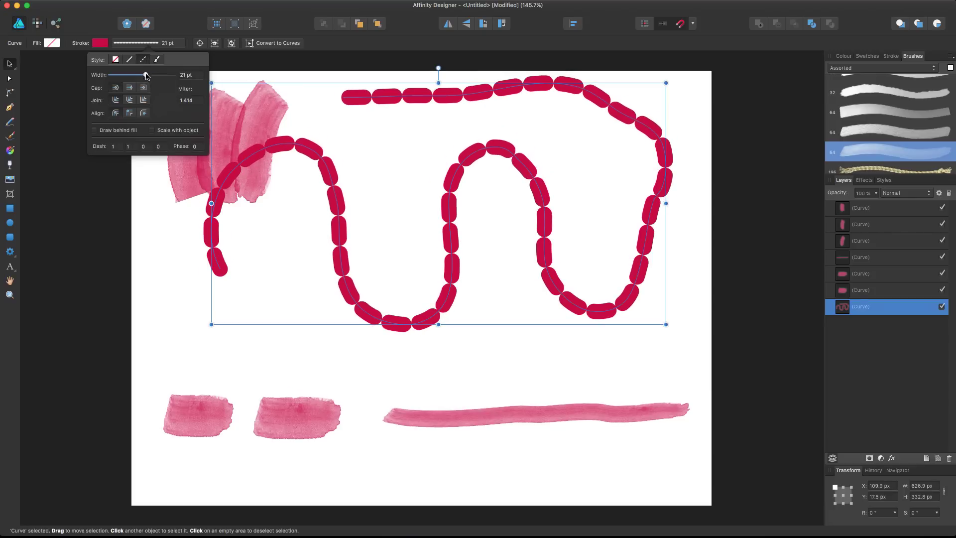
click(130, 60)
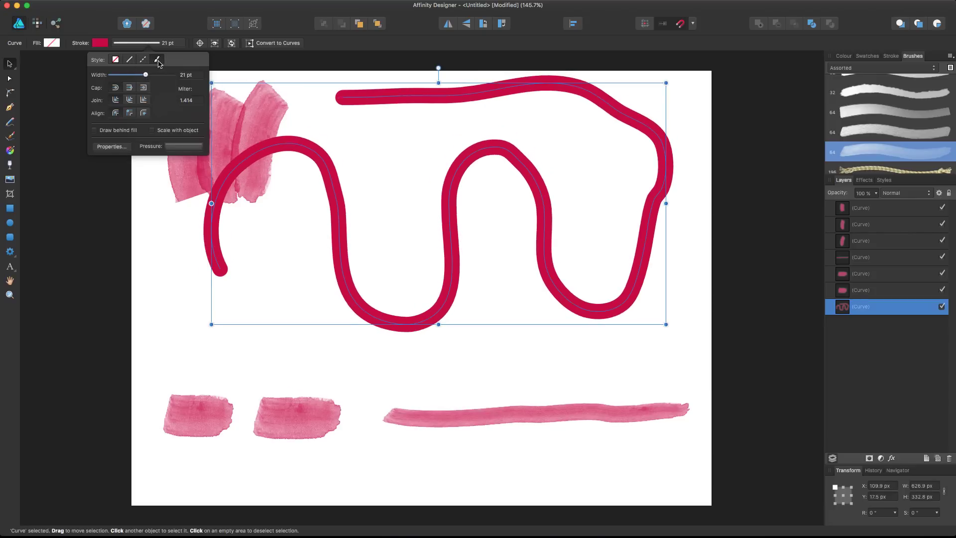
click(157, 59)
drag(146, 75, 159, 74)
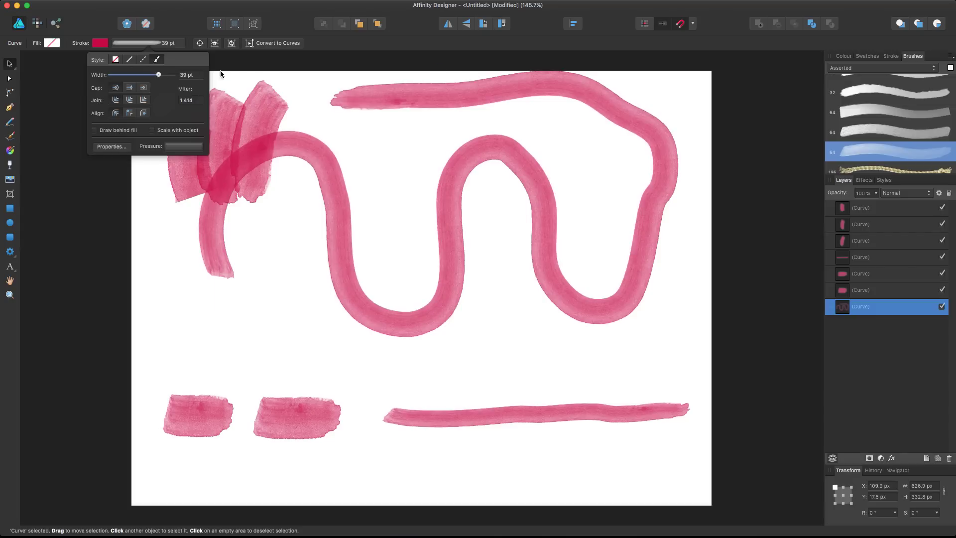
- Try several other Assorted textured brushes on the winding stroke, ending with the 64 px Water brush
click(889, 132)
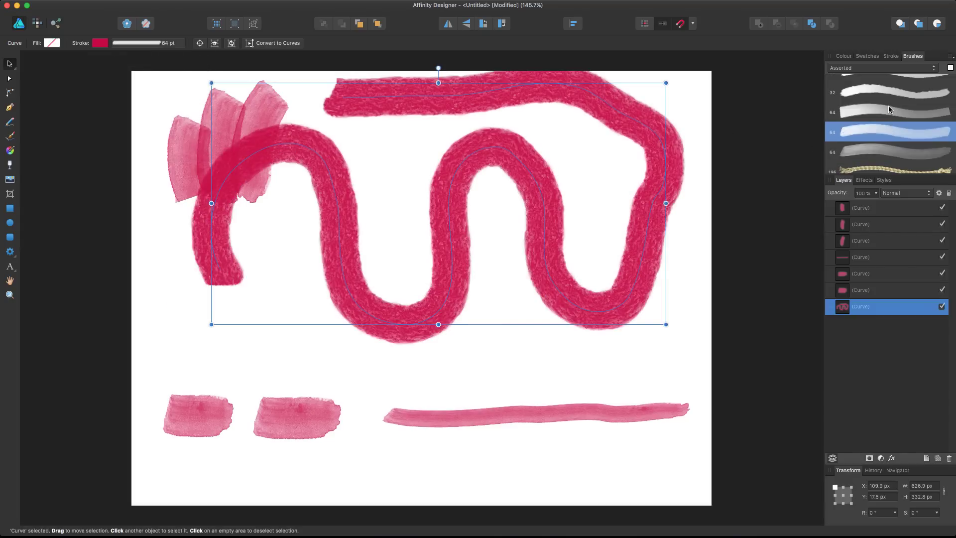
click(892, 93)
click(890, 113)
click(889, 132)
click(882, 151)
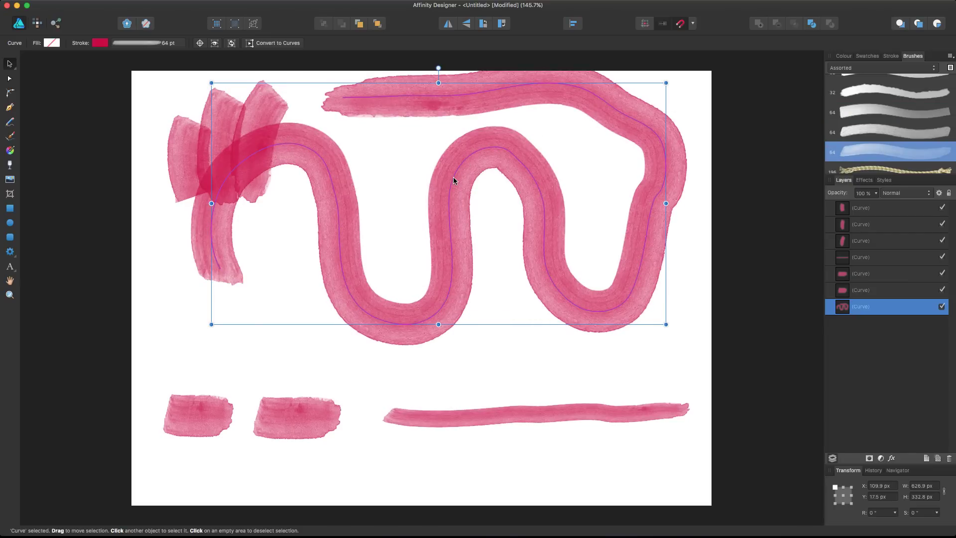
- Delete the three overlapping strokes and the other test strokes, keeping only the winding stroke, and shift it down the page
click(185, 155)
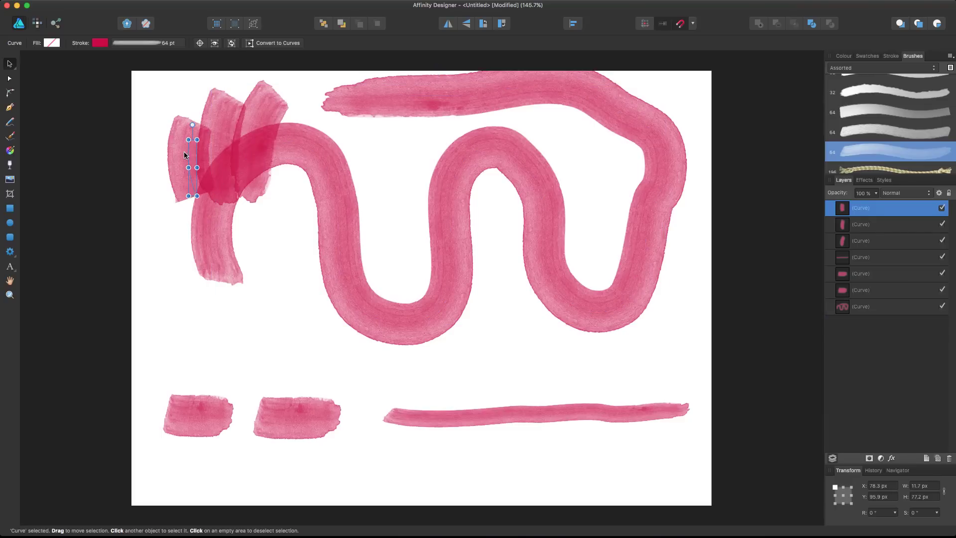
shift+click(224, 123)
shift+click(261, 110)
key(Delete)
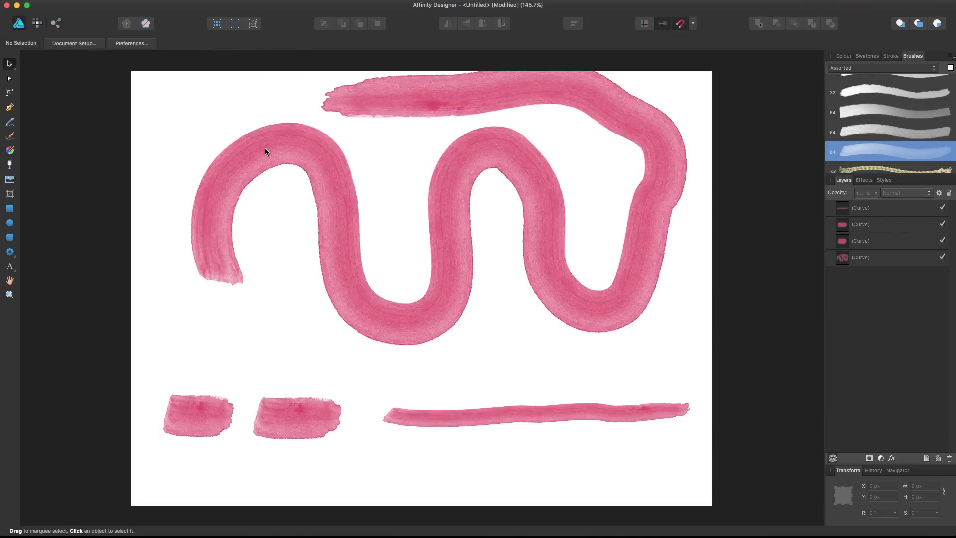
key(super+z)
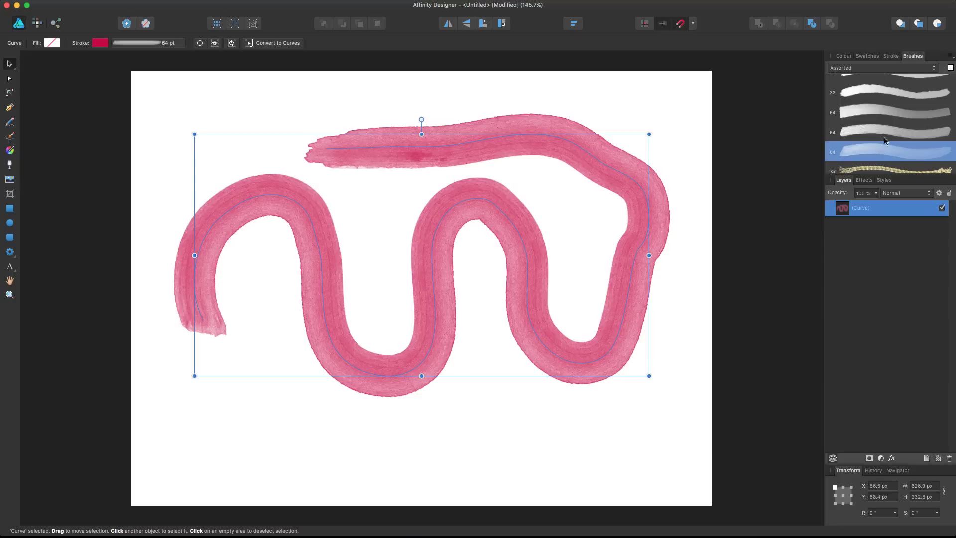
- Open the Water brush for editing and set its brush width to 58.7 px
click(950, 68)
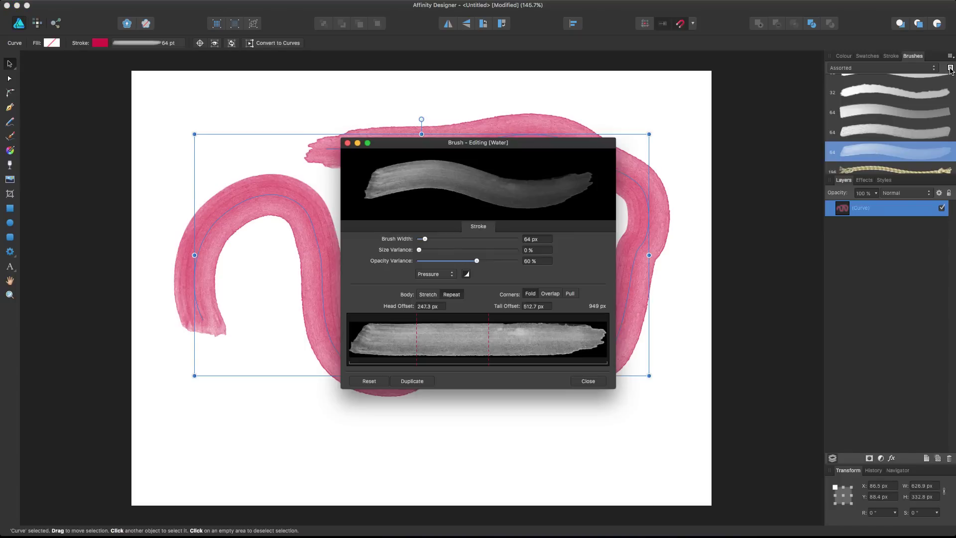
click(347, 143)
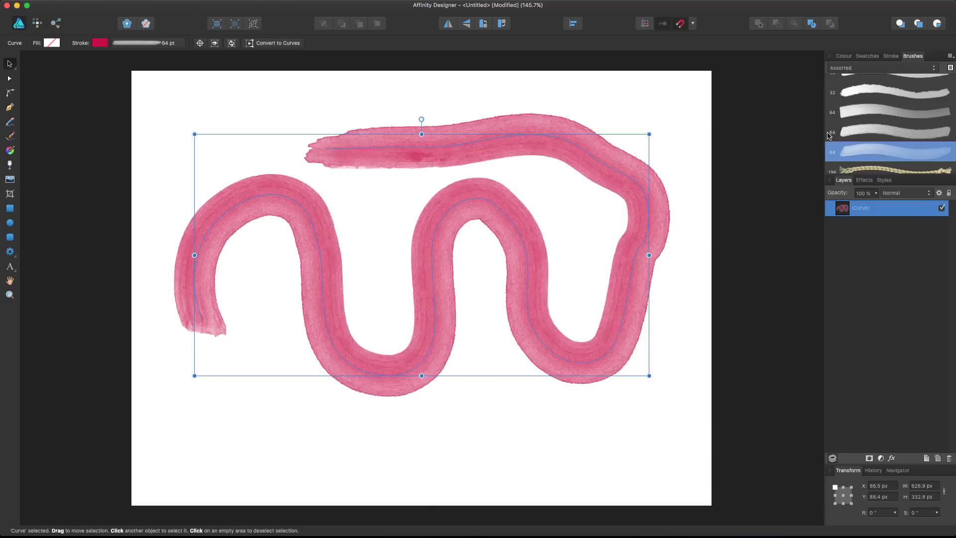
right_click(871, 148)
click(877, 146)
right_click(874, 148)
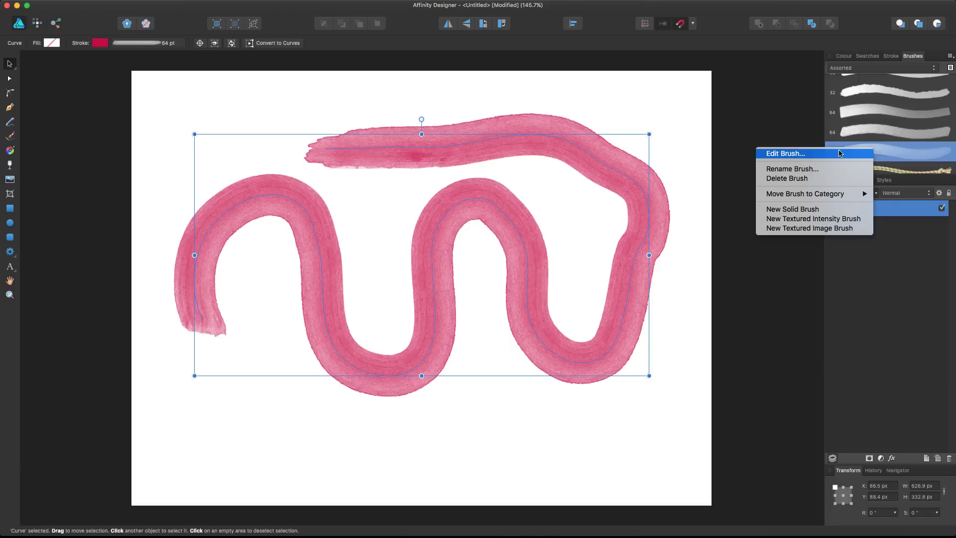
click(807, 158)
drag(469, 147, 675, 103)
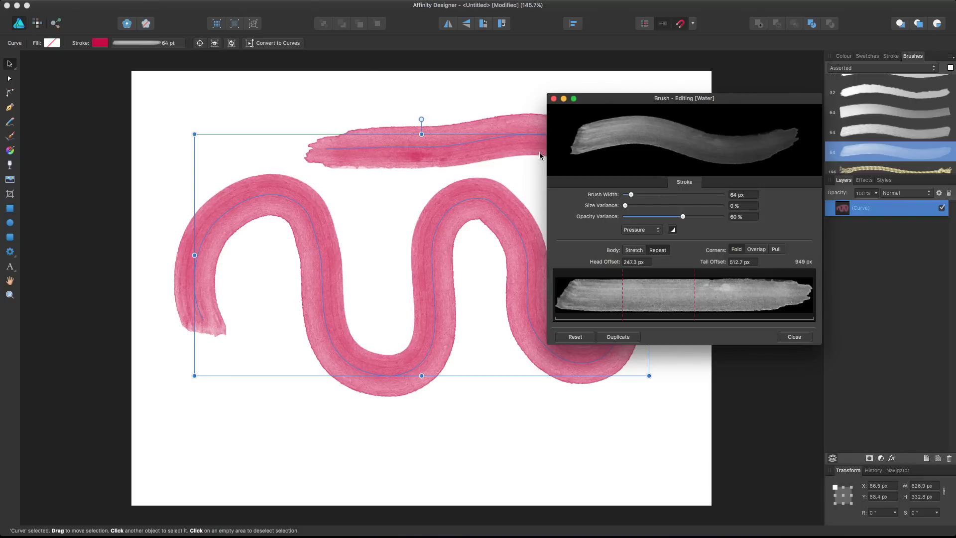
drag(630, 196, 632, 200)
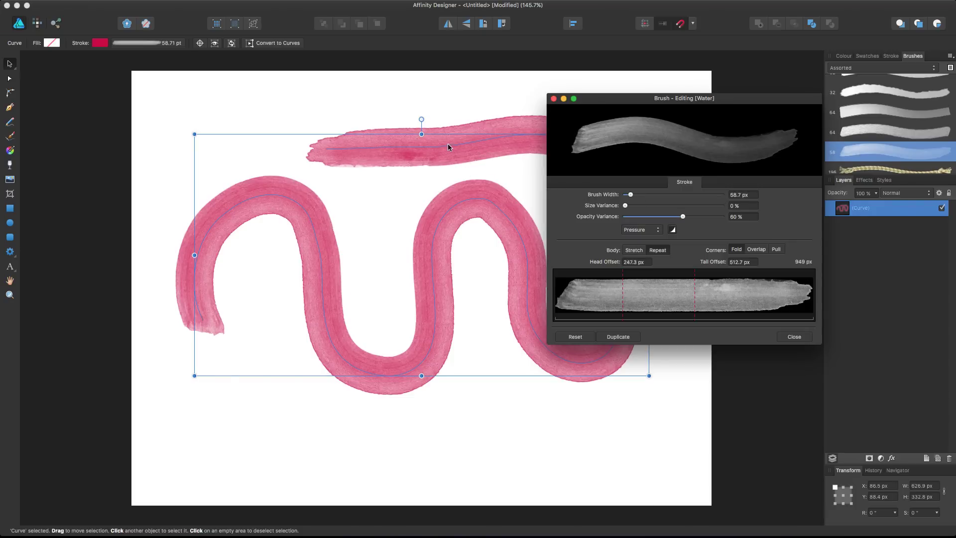
- Set the Water brush's width to 58.4 px, its size variance to 78% and its opacity variance to 76%
click(445, 104)
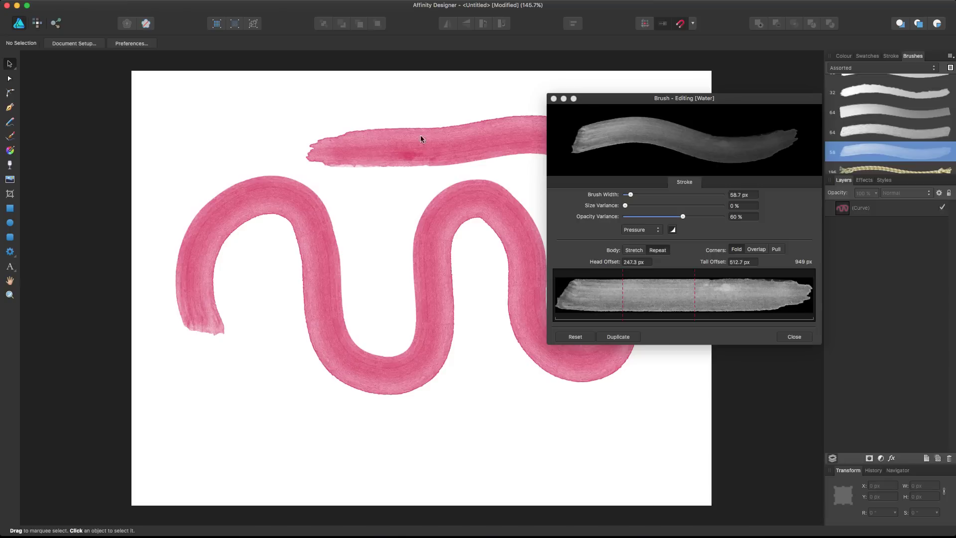
drag(643, 198, 631, 199)
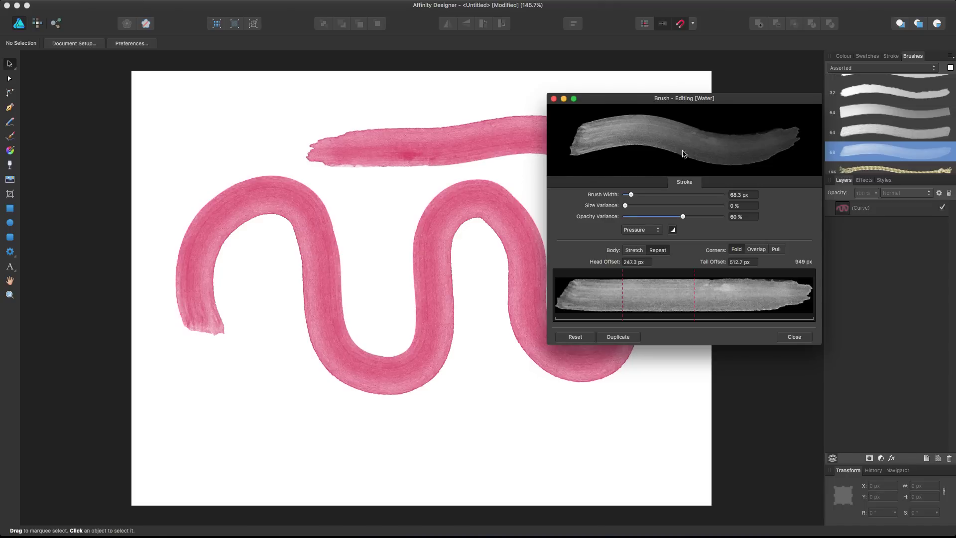
click(404, 151)
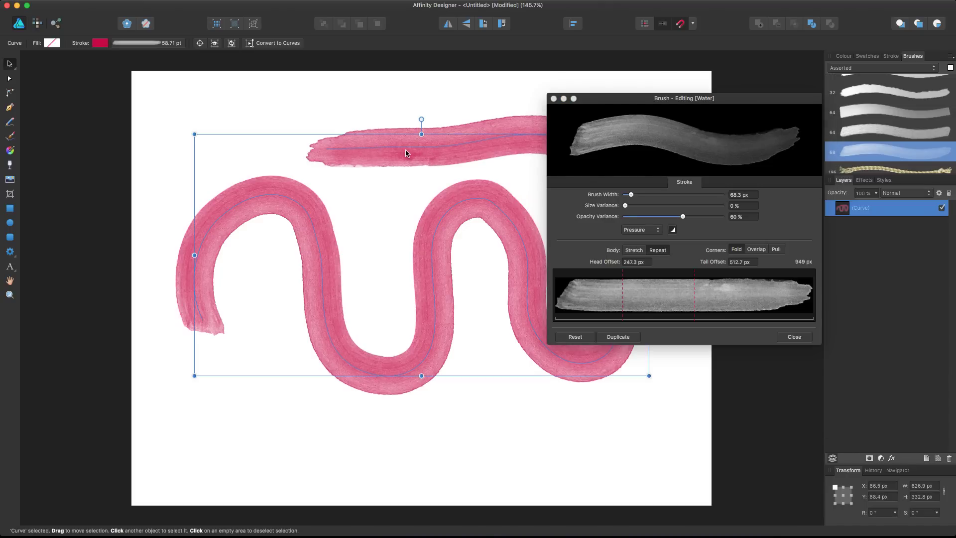
drag(631, 196, 630, 194)
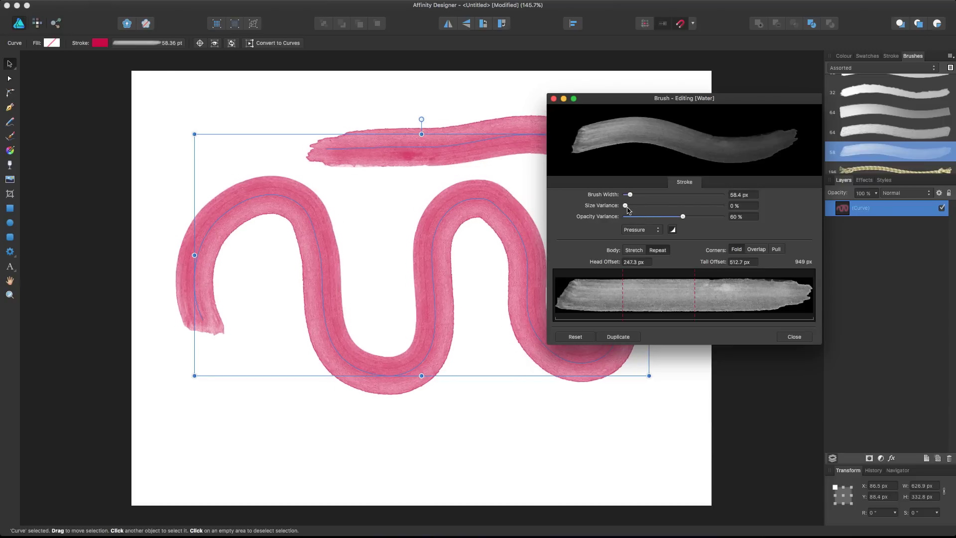
mouse_move(626, 207)
mouse_down()
mouse_move(688, 206)
mouse_move(646, 219)
mouse_up()
mouse_move(662, 219)
mouse_down()
mouse_move(715, 220)
mouse_move(697, 220)
mouse_move(698, 205)
mouse_up()
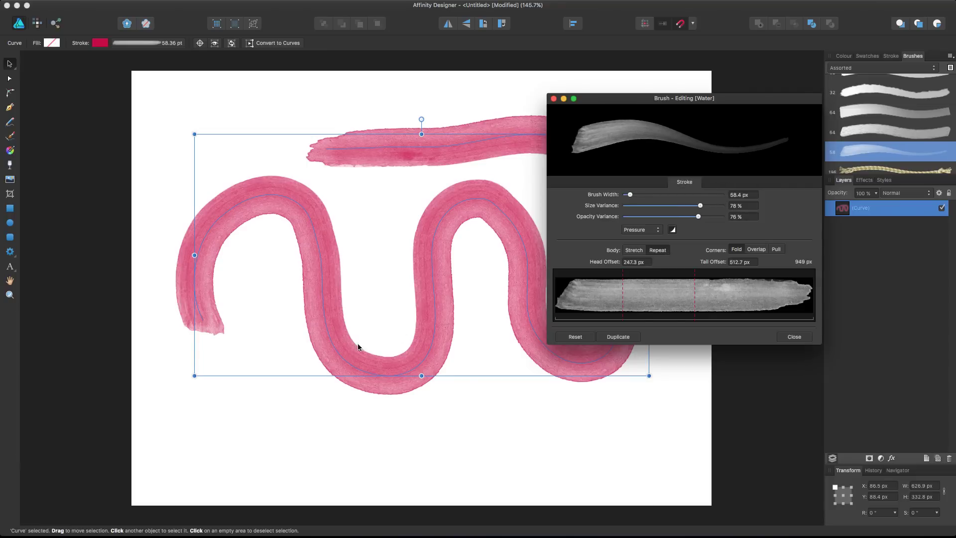
- Bend the winding stroke's pressure profile into a deep dip at the middle, keeping both ends at full pressure
mouse_move(638, 111)
mouse_down()
mouse_move(735, 102)
mouse_move(719, 102)
mouse_up()
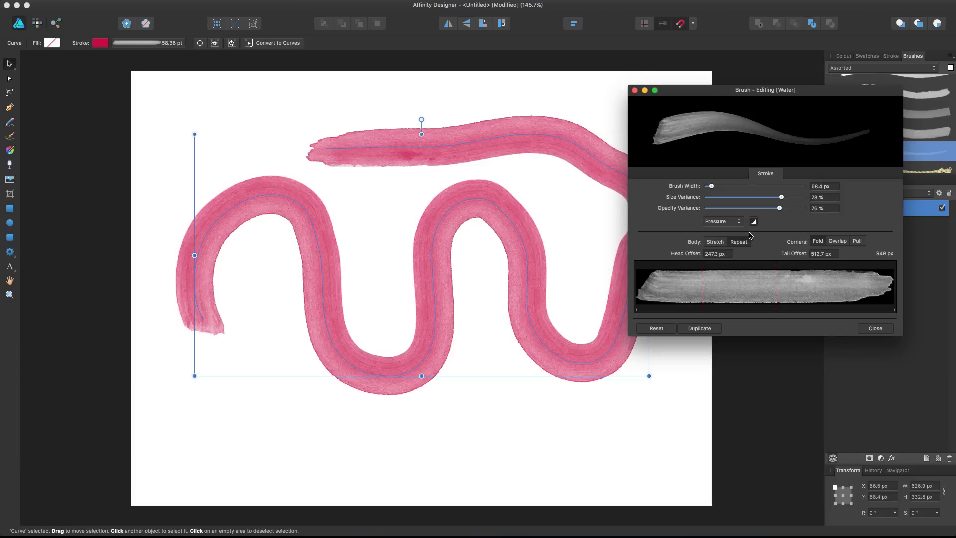
click(140, 44)
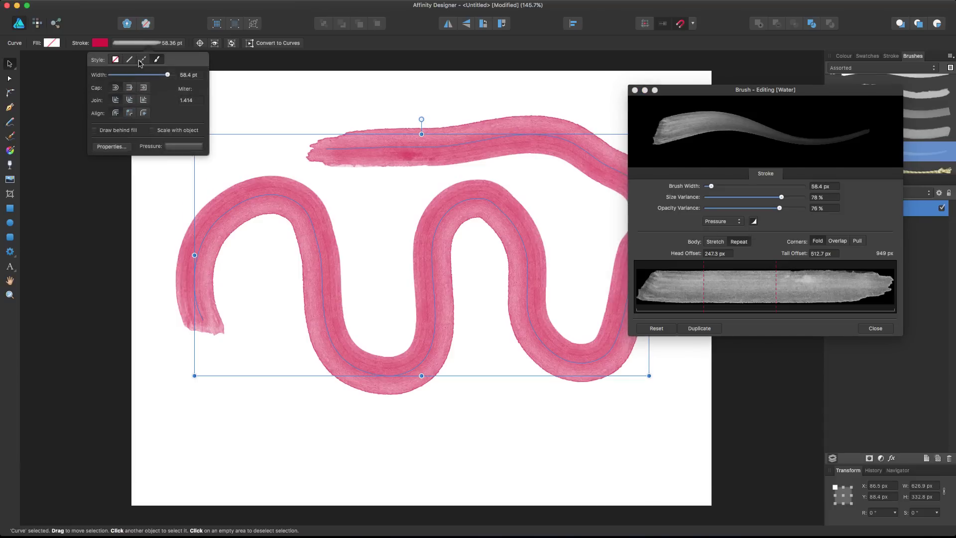
click(182, 147)
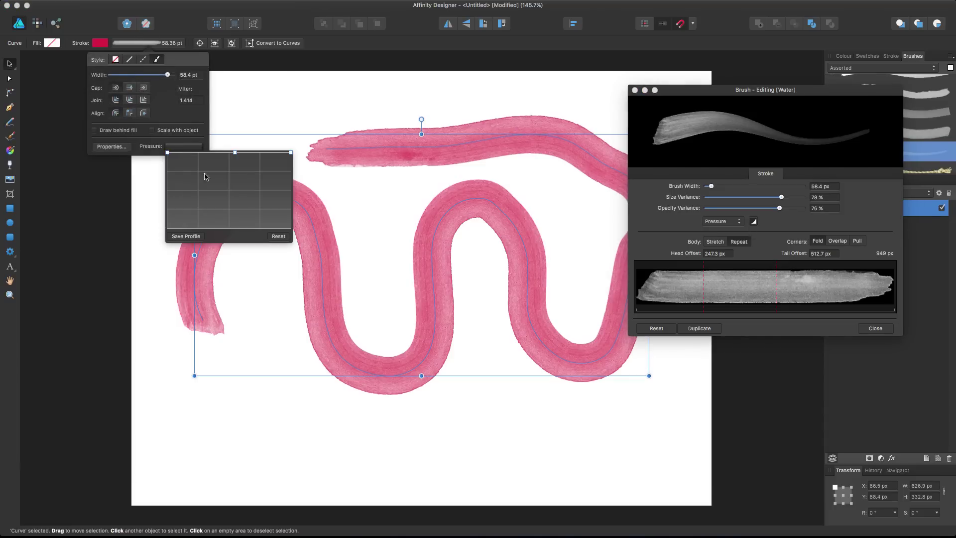
mouse_move(236, 153)
mouse_down()
mouse_move(226, 172)
mouse_move(231, 223)
mouse_up()
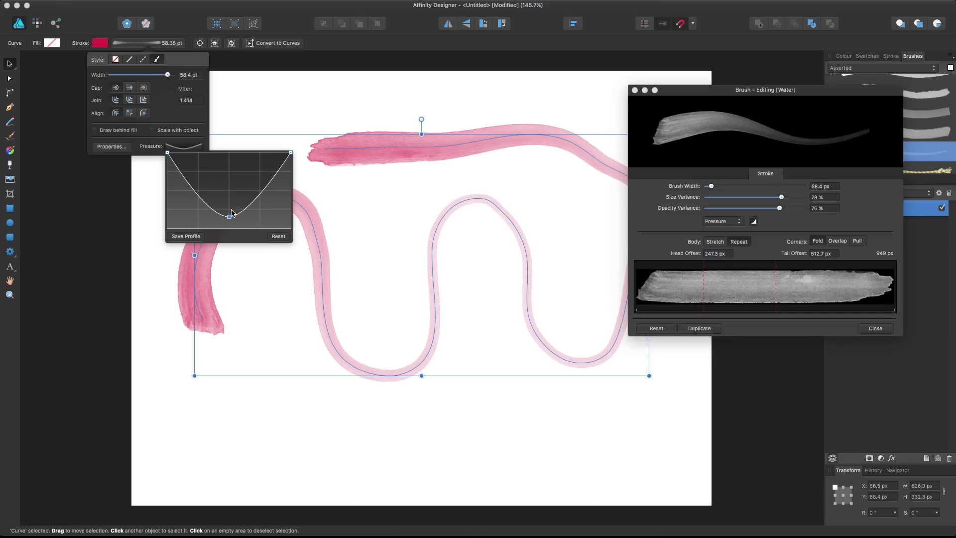
- Set the Water brush's size variance to 24% and raise the midpoint of the stroke's pressure curve
drag(749, 95, 800, 101)
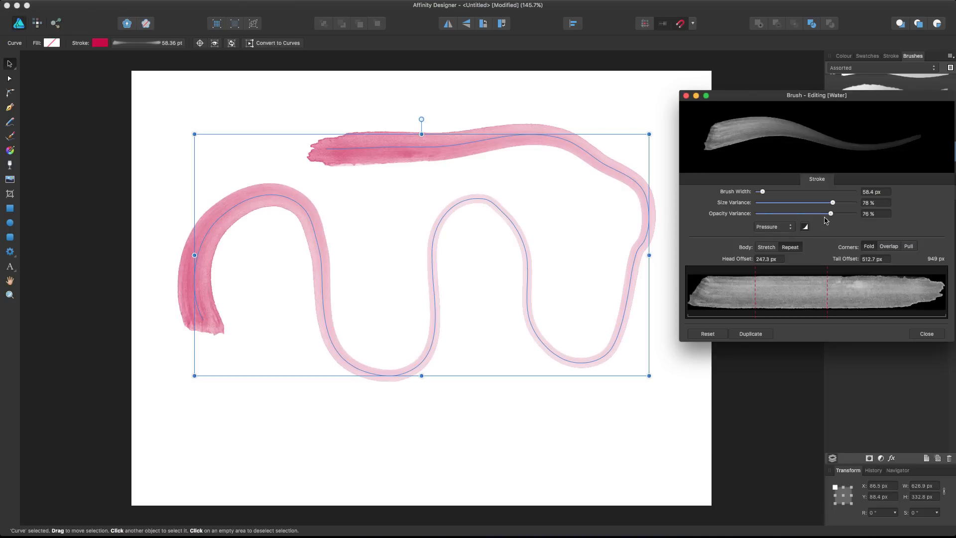
mouse_move(836, 204)
mouse_down()
mouse_move(781, 203)
mouse_move(781, 213)
mouse_move(831, 214)
mouse_up()
click(137, 43)
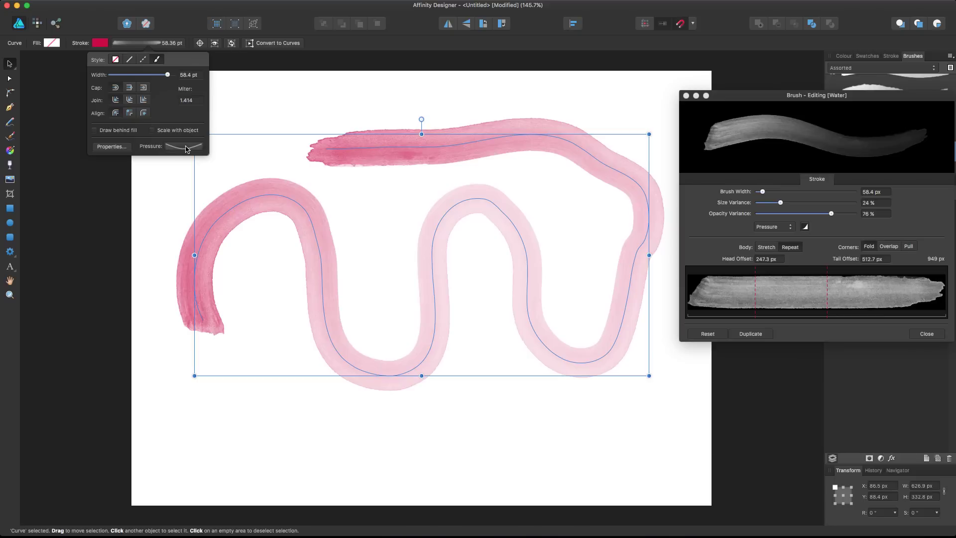
click(187, 148)
drag(230, 218, 233, 201)
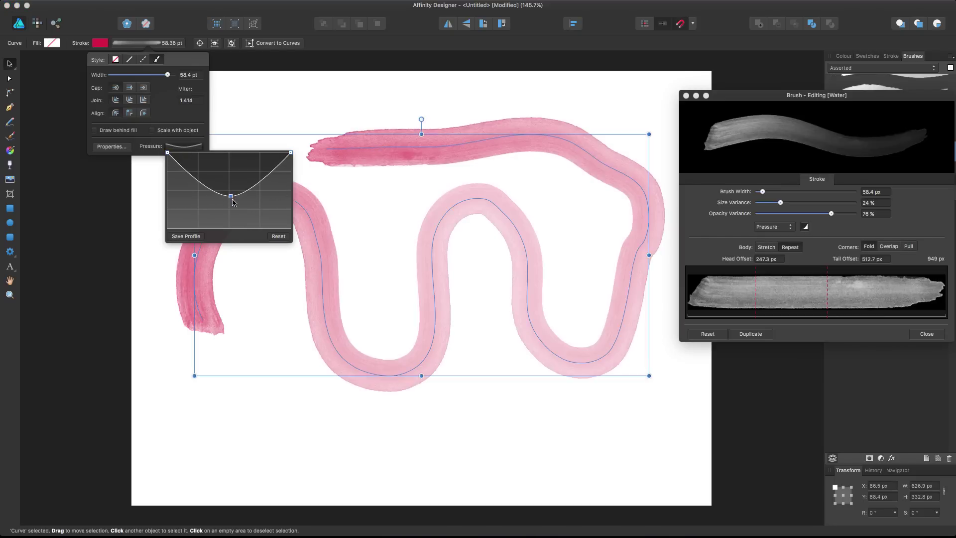
drag(231, 186, 231, 177)
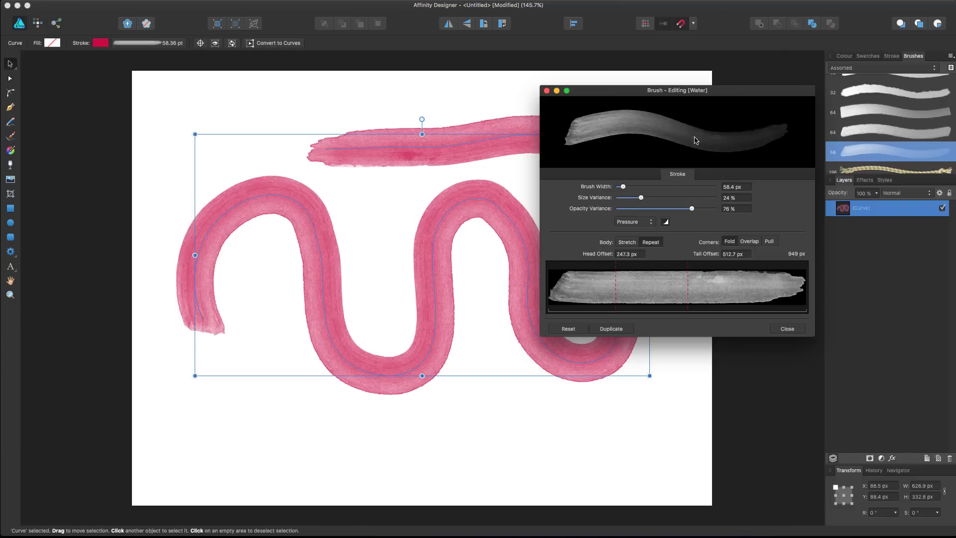
- Reset the Water brush to its default settings, close the brush editor and delete the winding stroke
click(567, 330)
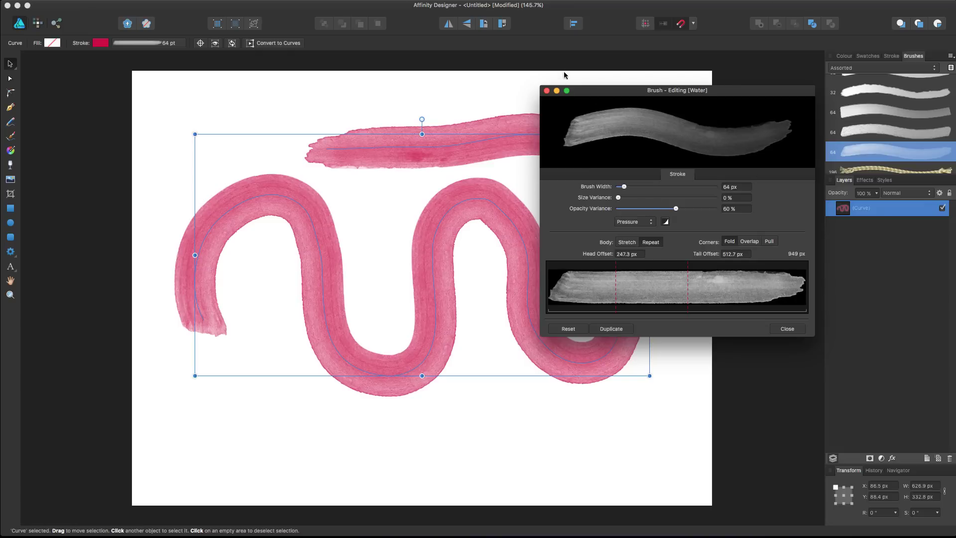
click(546, 91)
key(Delete)
scroll(264, 111, left, 1)
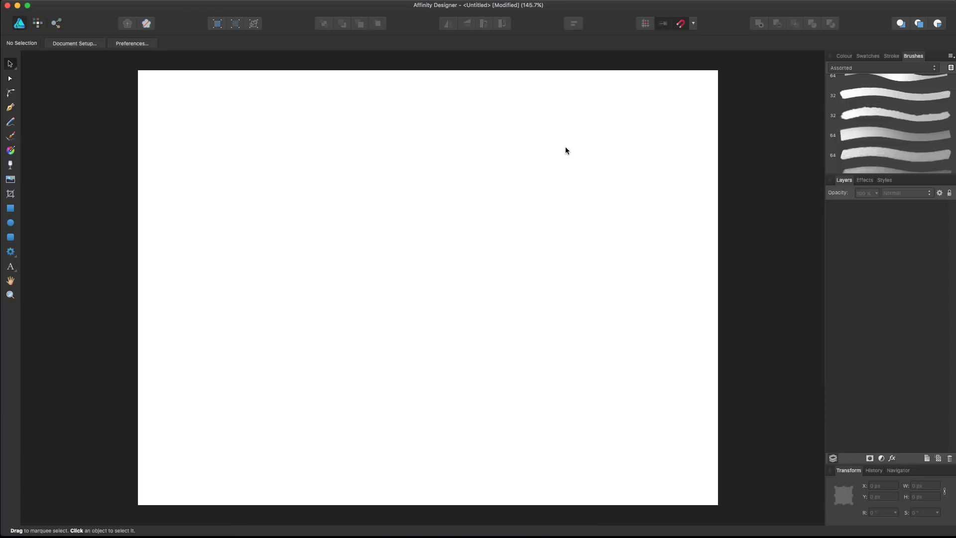
- Create a new Web document sized 1024 × 600 px
key(super+n)
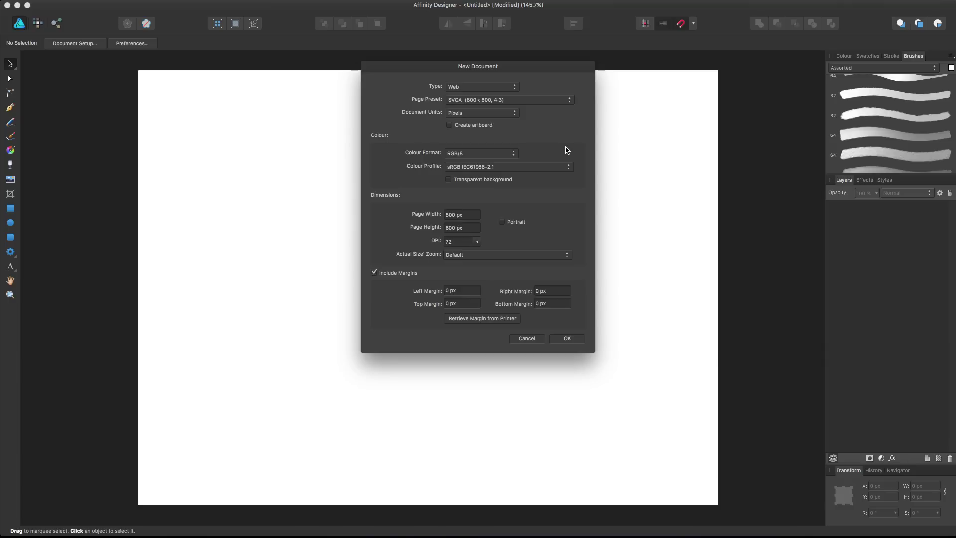
click(495, 104)
click(519, 107)
click(567, 338)
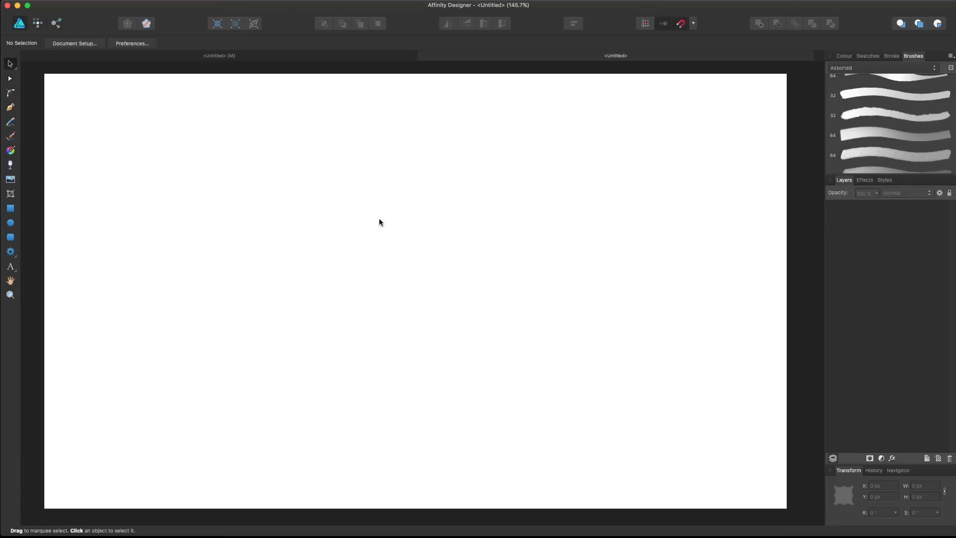
- Draw a 1024 × 600 px rectangle covering the whole page and give it a black fill with no stroke
click(37, 23)
click(19, 23)
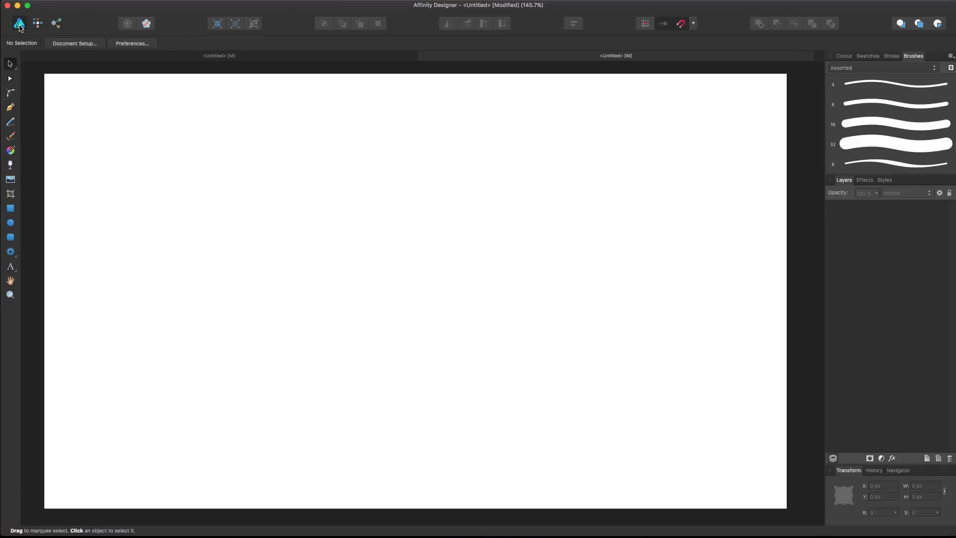
click(10, 209)
drag(46, 74, 786, 503)
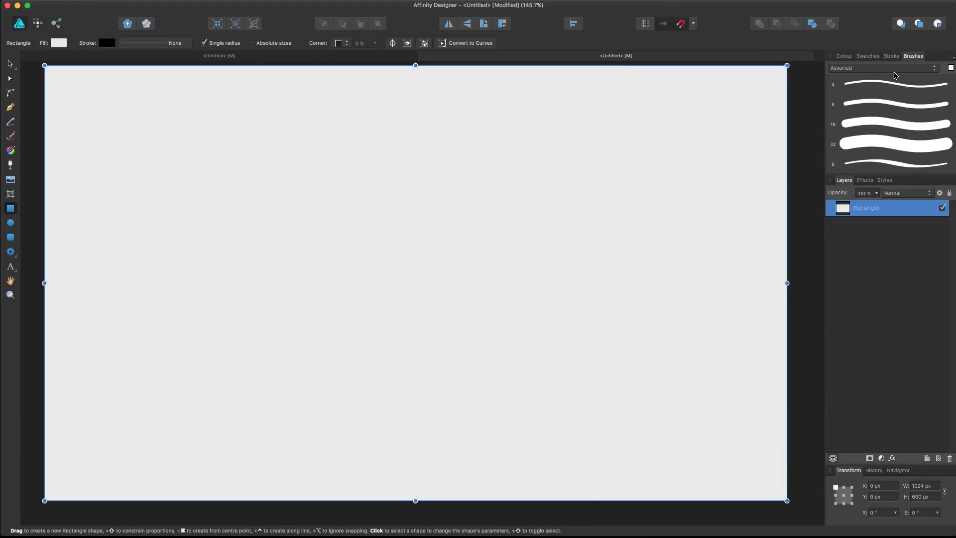
click(845, 56)
click(846, 70)
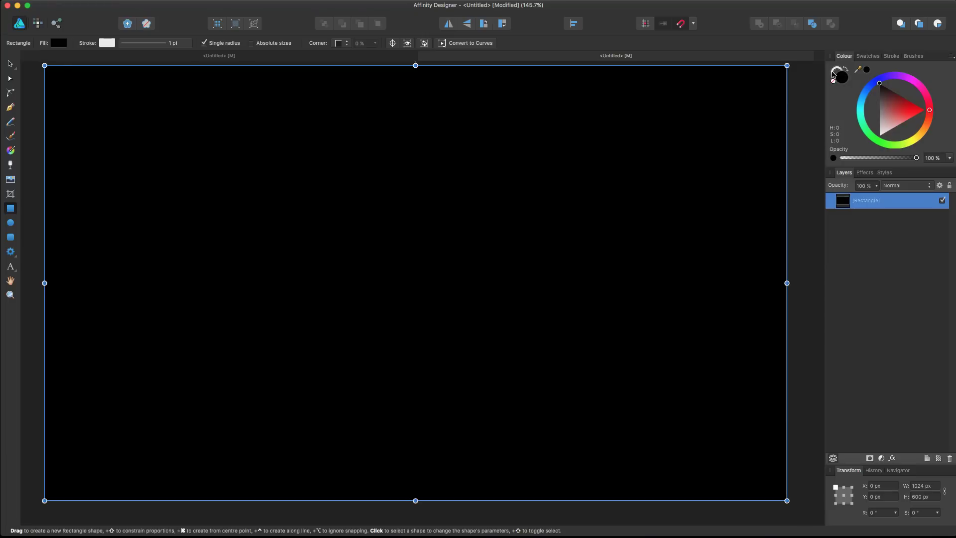
click(833, 82)
click(845, 78)
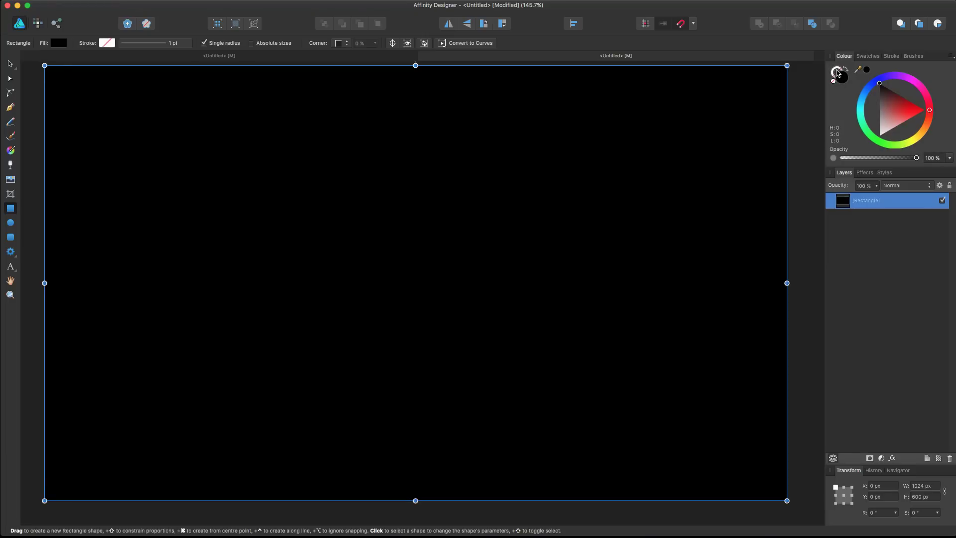
- In the Pixel Persona, add a pixel layer above the black rectangle and set the Paint Brush colour to white
click(38, 24)
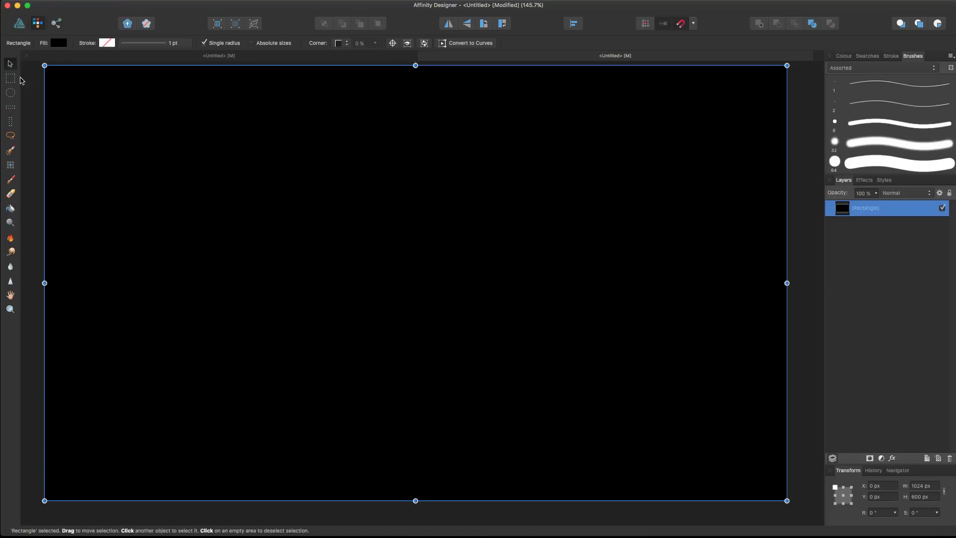
click(10, 181)
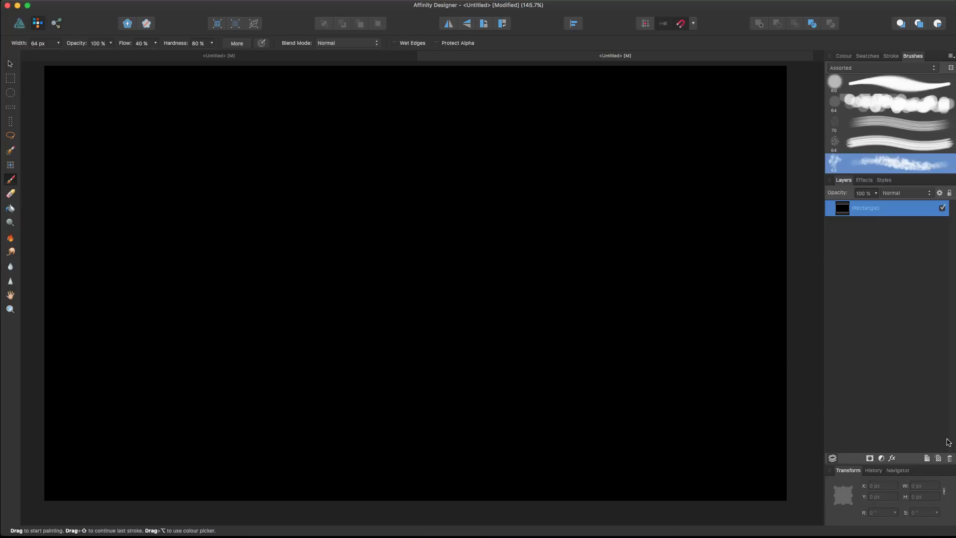
click(938, 459)
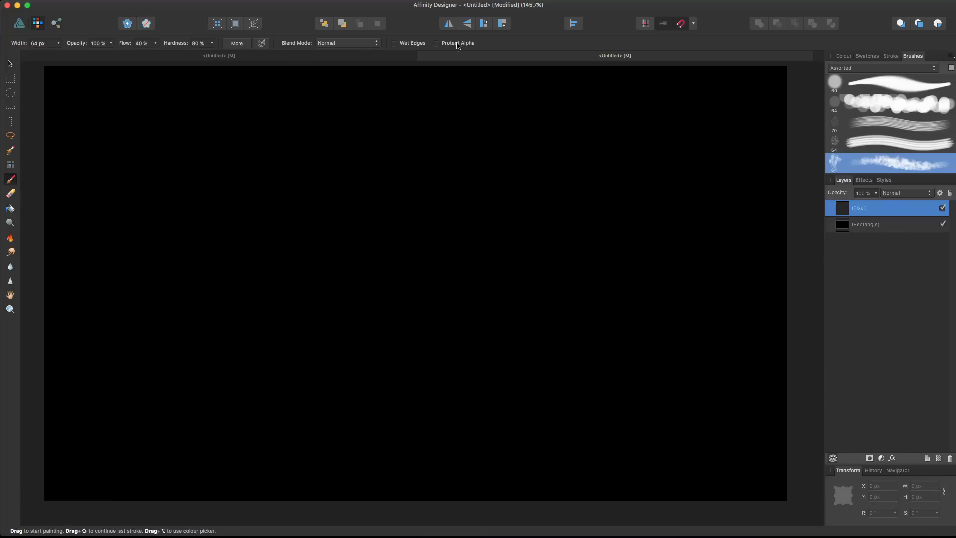
click(845, 56)
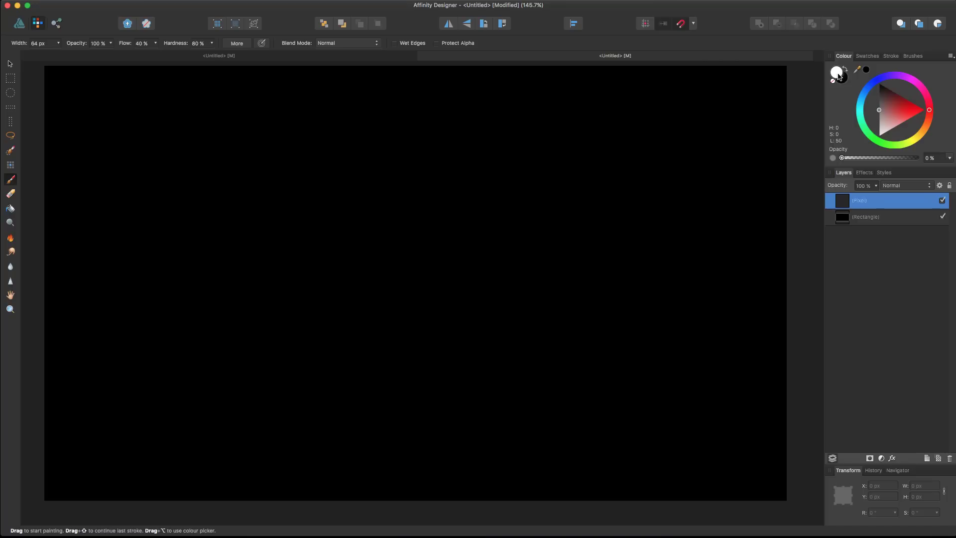
click(845, 70)
click(846, 70)
click(845, 72)
click(880, 135)
- Paint a cloudy white streak about 831 px long and 167 px high across the page, thicker at its left end, using the 64 px textured brush
mouse_move(536, 239)
mouse_down()
mouse_move(403, 245)
mouse_move(560, 247)
mouse_move(352, 258)
mouse_move(342, 274)
mouse_move(291, 258)
mouse_up()
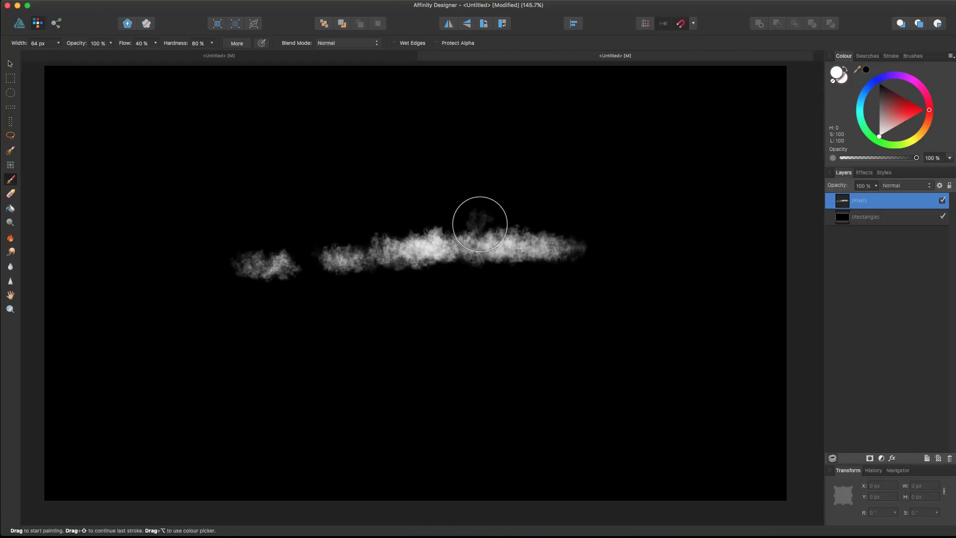
mouse_move(468, 239)
mouse_down()
mouse_move(440, 161)
mouse_move(429, 208)
mouse_up()
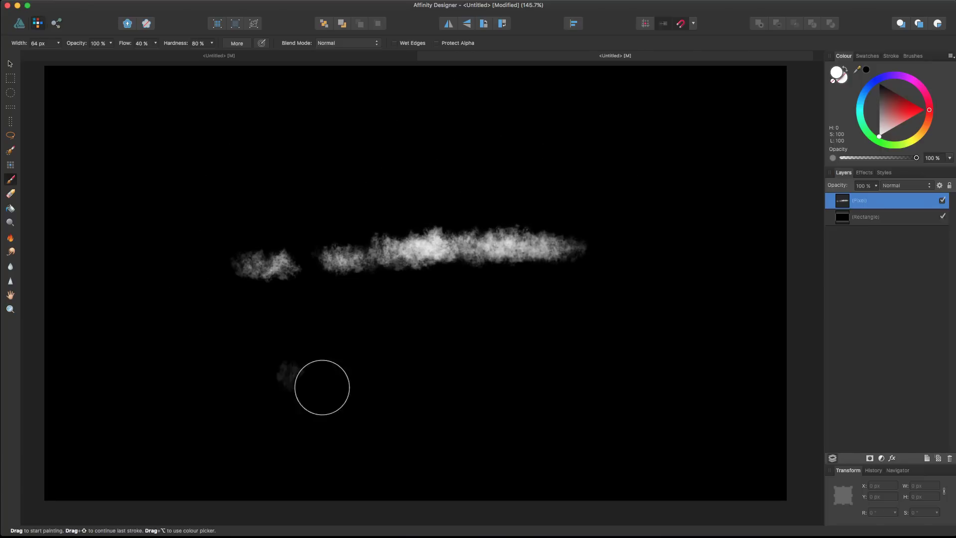
mouse_move(575, 255)
mouse_down()
mouse_move(371, 245)
mouse_move(207, 251)
mouse_move(357, 258)
mouse_move(197, 264)
mouse_move(411, 256)
mouse_up()
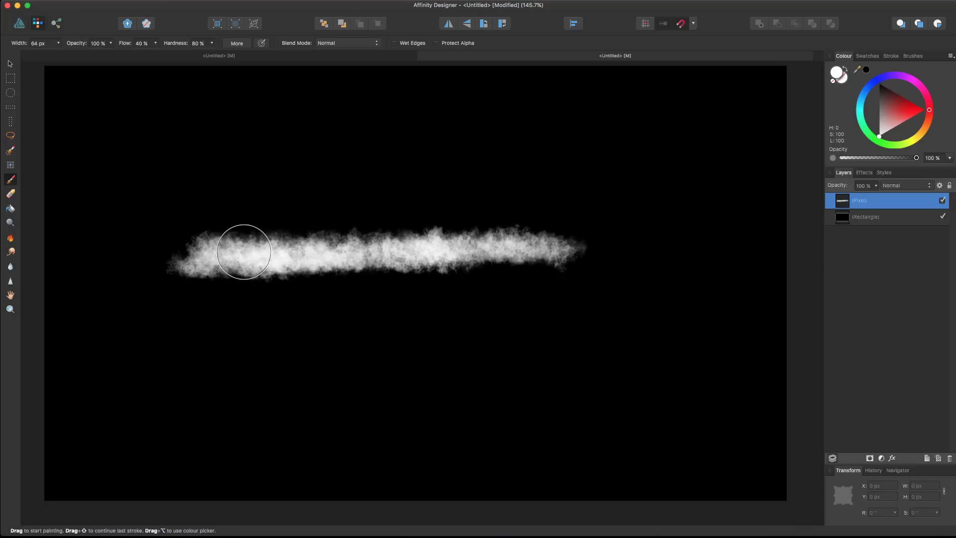
mouse_move(372, 259)
mouse_down()
mouse_move(686, 256)
mouse_move(498, 247)
mouse_move(637, 243)
mouse_move(696, 253)
mouse_move(258, 262)
mouse_move(194, 254)
mouse_move(178, 239)
mouse_move(150, 255)
mouse_move(188, 263)
mouse_move(158, 275)
mouse_move(164, 241)
mouse_move(139, 241)
mouse_move(139, 261)
mouse_move(155, 279)
mouse_move(127, 256)
mouse_move(169, 230)
mouse_move(121, 249)
mouse_move(162, 285)
mouse_move(142, 239)
mouse_move(139, 256)
mouse_move(191, 283)
mouse_move(215, 275)
mouse_move(197, 244)
mouse_move(230, 263)
mouse_up()
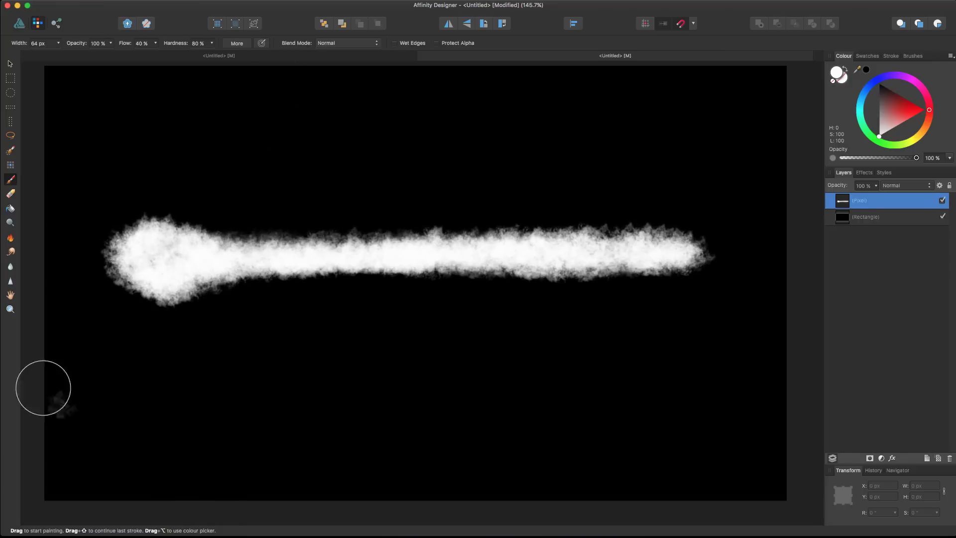
mouse_move(230, 235)
mouse_down()
mouse_move(400, 249)
mouse_move(137, 240)
mouse_move(516, 240)
mouse_move(175, 239)
mouse_move(421, 251)
mouse_move(216, 256)
mouse_move(388, 258)
mouse_move(233, 260)
mouse_move(506, 249)
mouse_move(726, 256)
mouse_move(724, 246)
mouse_move(671, 234)
mouse_move(712, 229)
mouse_move(561, 227)
mouse_move(599, 220)
mouse_move(627, 223)
mouse_move(205, 244)
mouse_move(197, 236)
mouse_move(205, 234)
mouse_move(188, 236)
mouse_move(435, 219)
mouse_move(143, 228)
mouse_move(180, 223)
mouse_move(146, 224)
mouse_move(134, 237)
mouse_move(146, 268)
mouse_move(200, 281)
mouse_move(259, 276)
mouse_move(237, 281)
mouse_move(514, 267)
mouse_move(483, 221)
mouse_move(572, 222)
mouse_move(715, 246)
mouse_up()
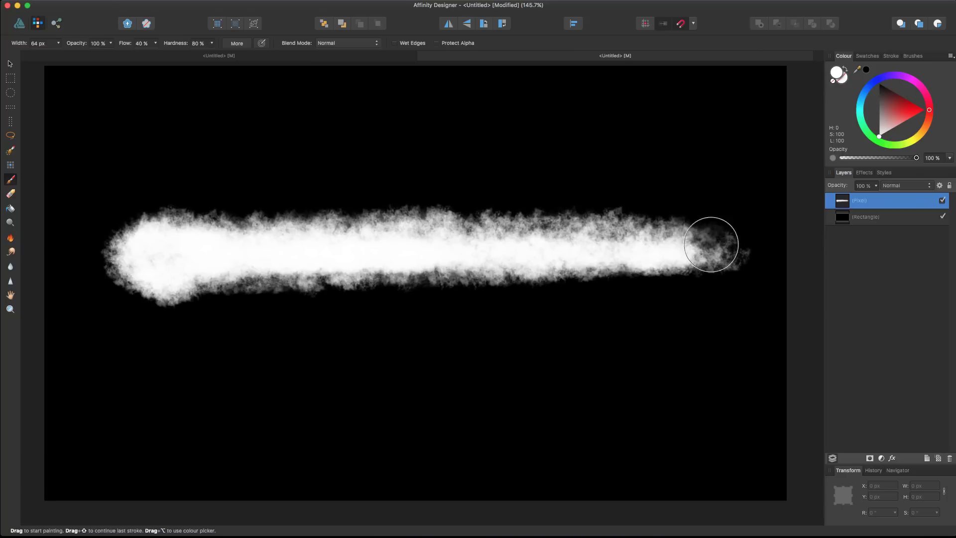
mouse_move(216, 281)
mouse_down()
mouse_move(195, 281)
mouse_move(134, 248)
mouse_move(188, 260)
mouse_move(168, 234)
mouse_move(134, 233)
mouse_move(128, 253)
mouse_move(157, 275)
mouse_move(137, 288)
mouse_move(111, 256)
mouse_move(146, 215)
mouse_move(122, 231)
mouse_move(115, 266)
mouse_move(143, 298)
mouse_move(214, 264)
mouse_move(469, 235)
mouse_move(762, 249)
mouse_move(395, 277)
mouse_move(203, 267)
mouse_move(158, 224)
mouse_up()
mouse_move(225, 229)
mouse_down()
mouse_move(180, 293)
mouse_move(232, 278)
mouse_move(511, 270)
mouse_move(558, 248)
mouse_move(469, 226)
mouse_move(408, 235)
mouse_move(460, 224)
mouse_move(427, 249)
mouse_move(311, 226)
mouse_up()
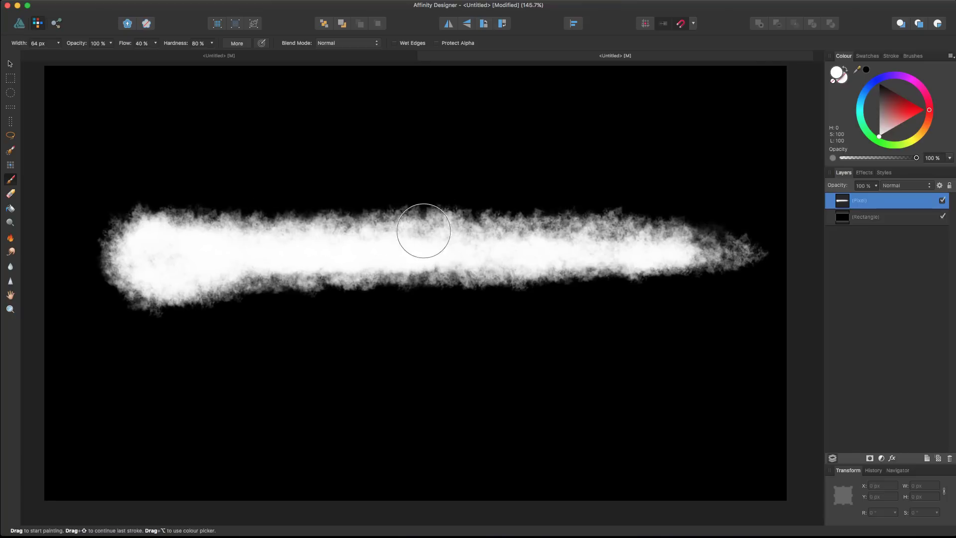
mouse_move(204, 225)
mouse_down()
mouse_move(145, 235)
mouse_move(163, 236)
mouse_move(133, 230)
mouse_move(167, 221)
mouse_up()
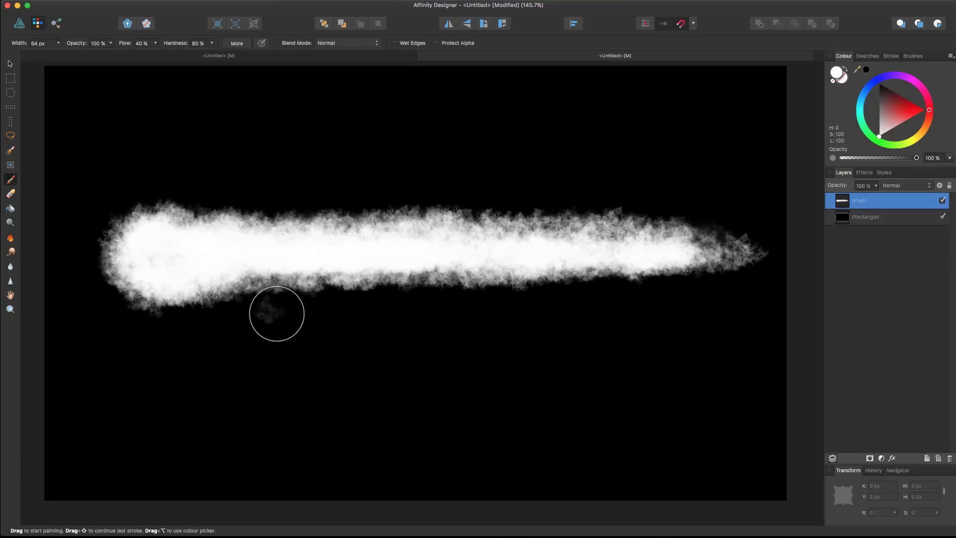
- Undo the stray brush dab above the streak and select the painted pixel layer with the Move tool
scroll(779, 292, up, 5)
scroll(779, 293, left, 3)
scroll(668, 325, down, 1)
scroll(668, 325, right, 3)
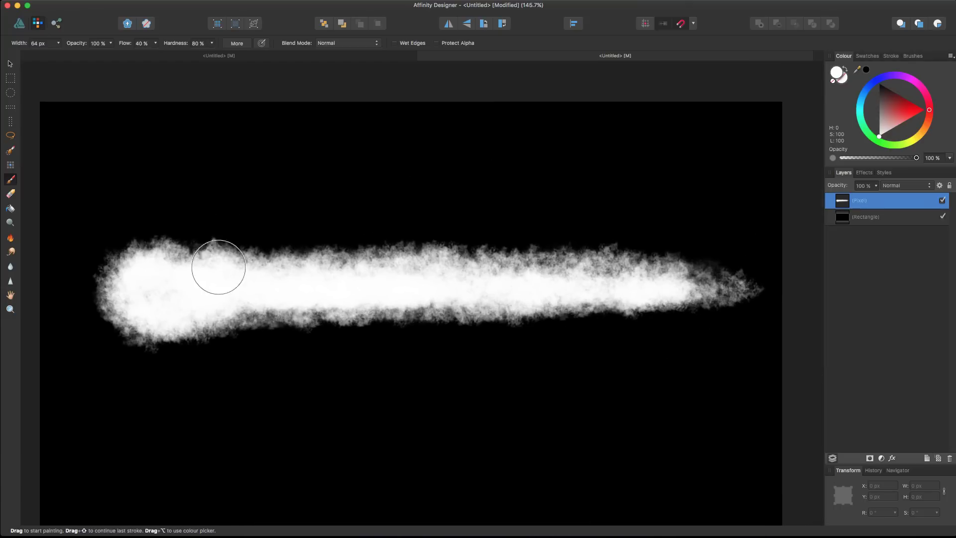
click(637, 192)
key(super+z)
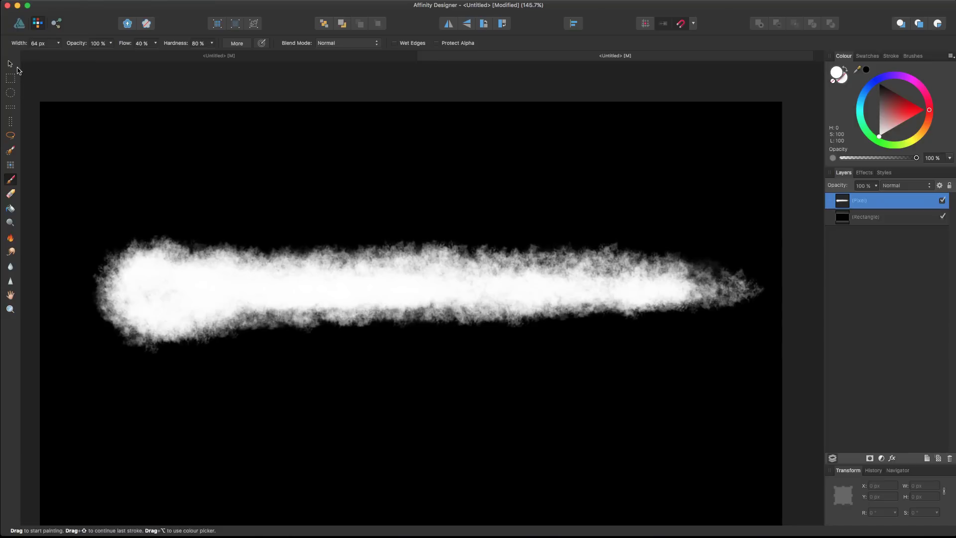
click(10, 64)
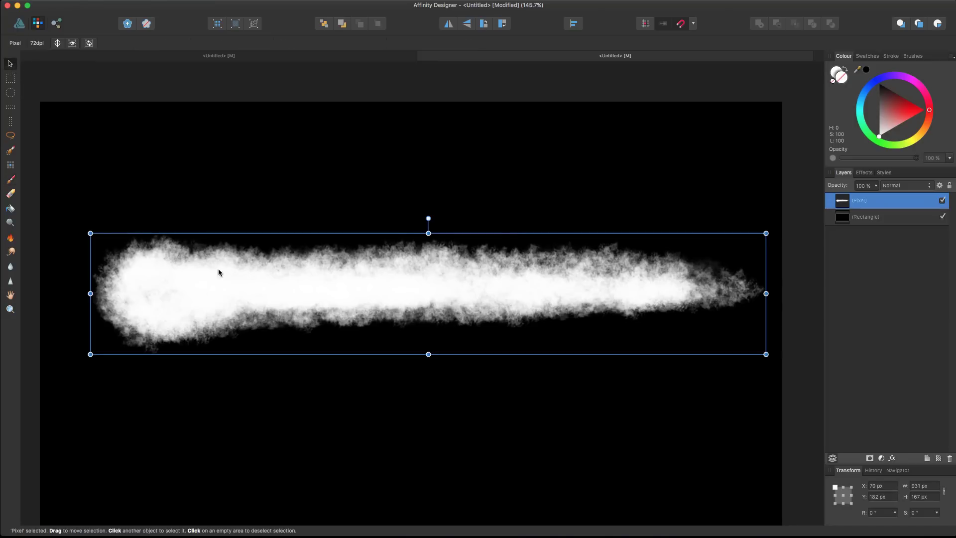
- In the Draw Persona, insert an artboard sized to the selected painted pixel layer using the Artboard Tool
click(20, 24)
click(14, 67)
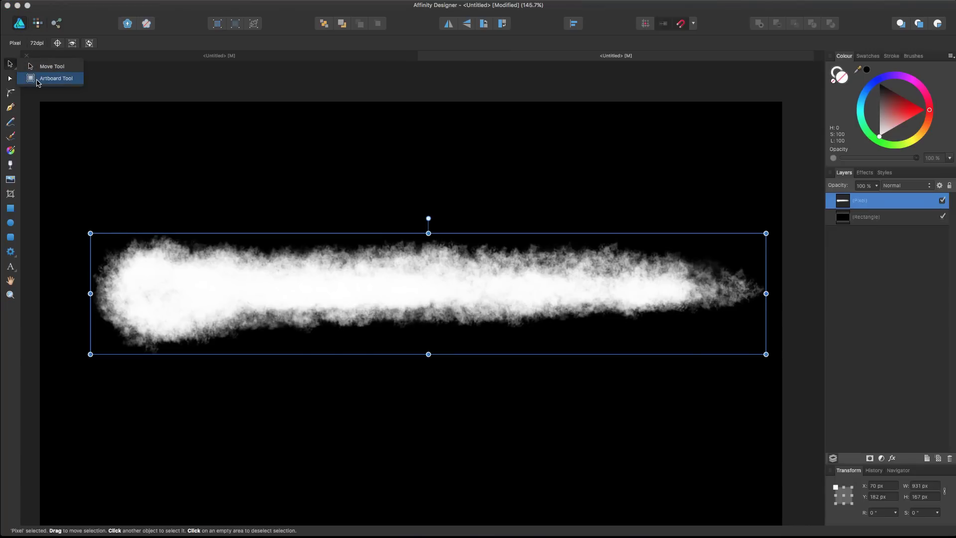
click(38, 79)
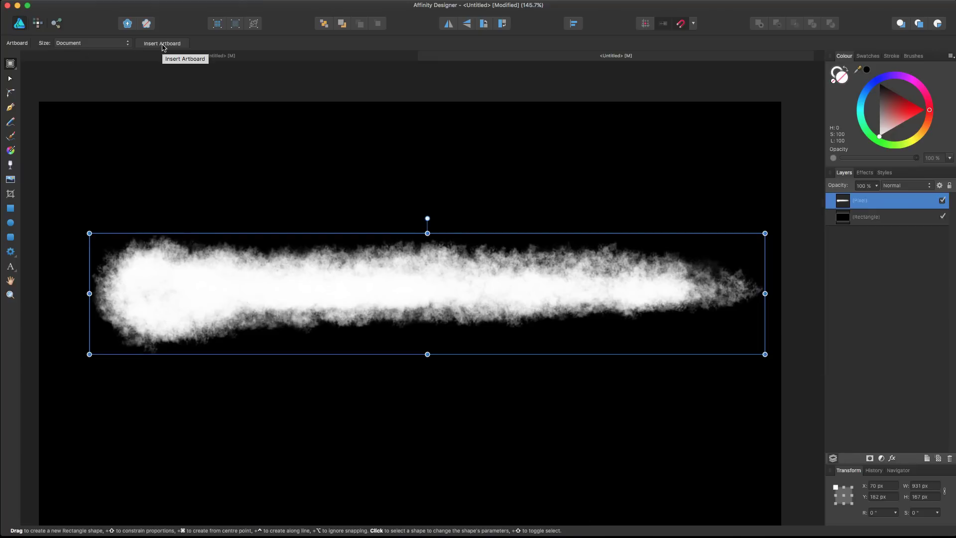
click(125, 43)
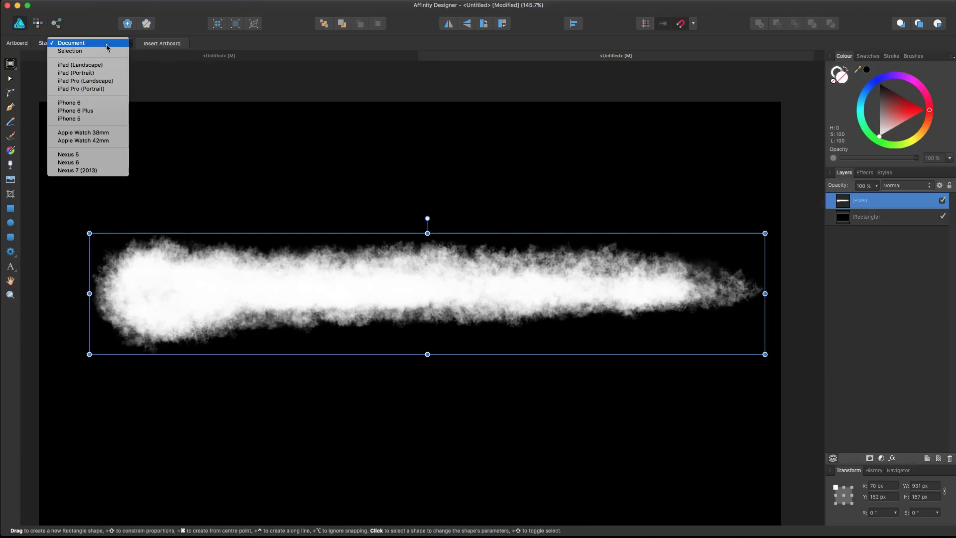
click(78, 51)
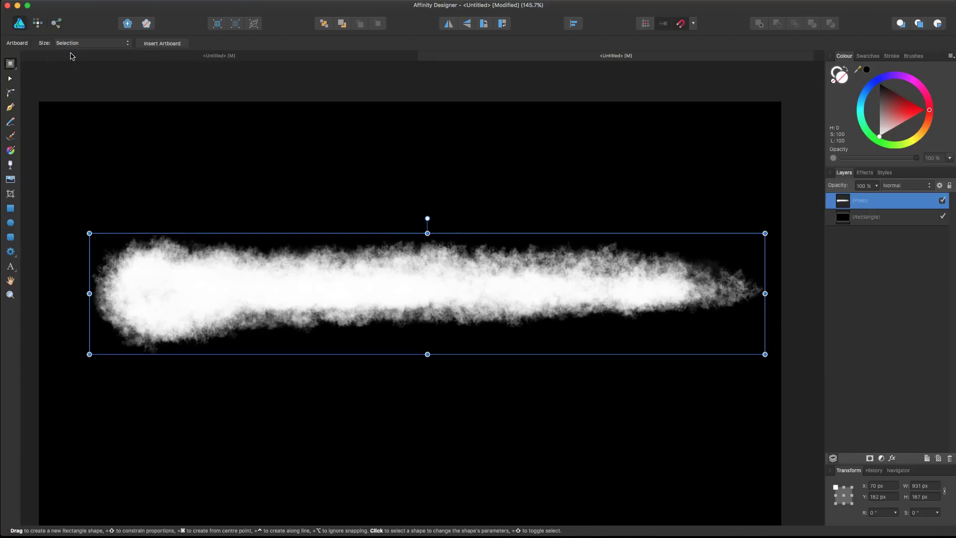
click(148, 44)
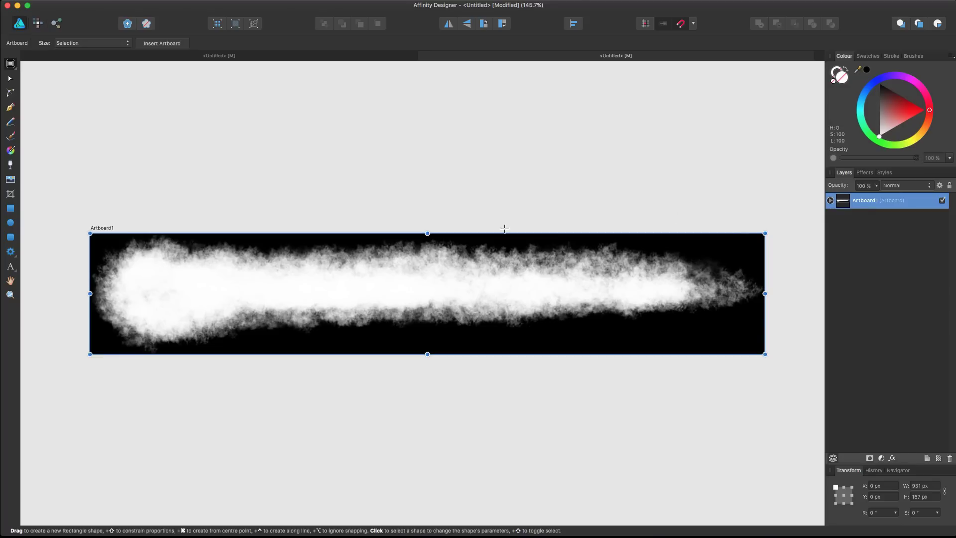
- Expand the artboard to check its pixel and rectangle layers, and select the whole artboard with the Move Tool
click(830, 200)
click(897, 238)
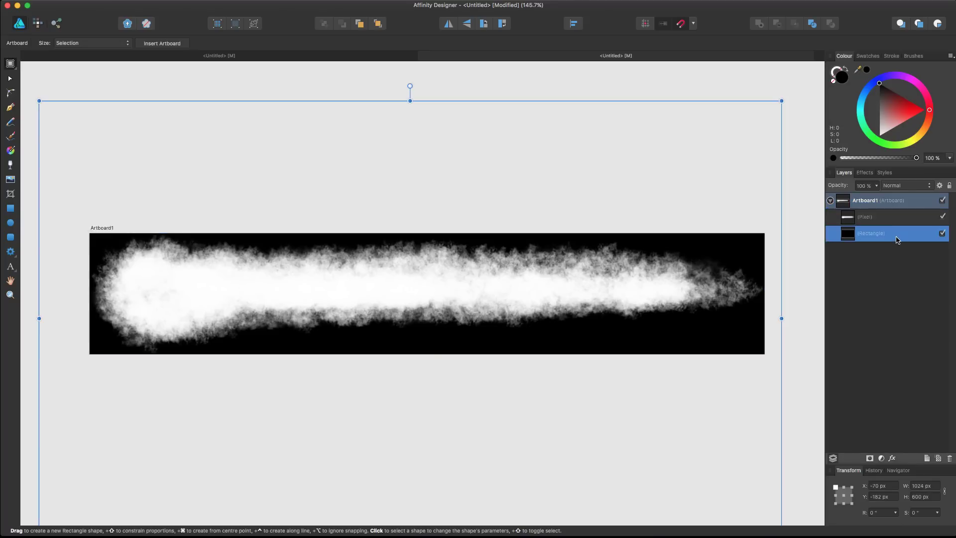
click(883, 221)
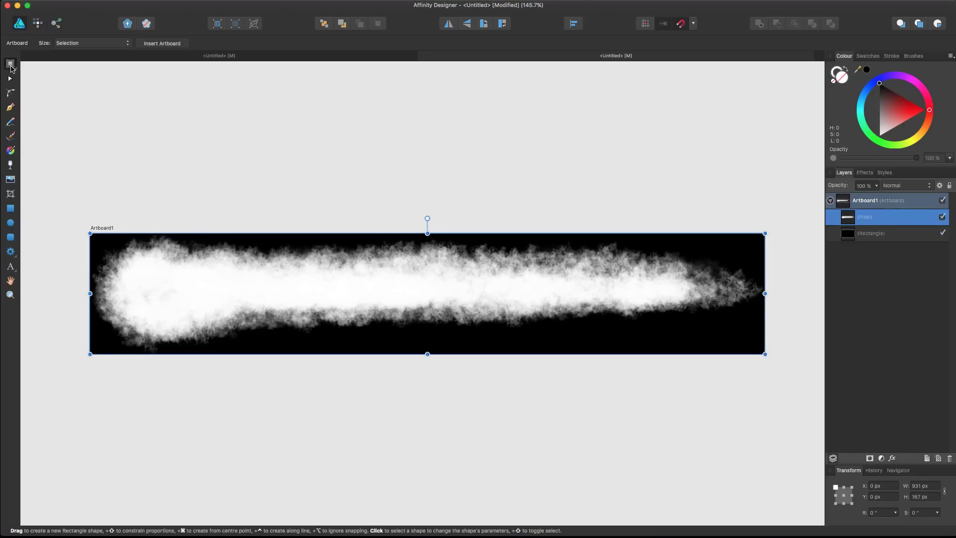
click(10, 64)
click(35, 67)
click(324, 155)
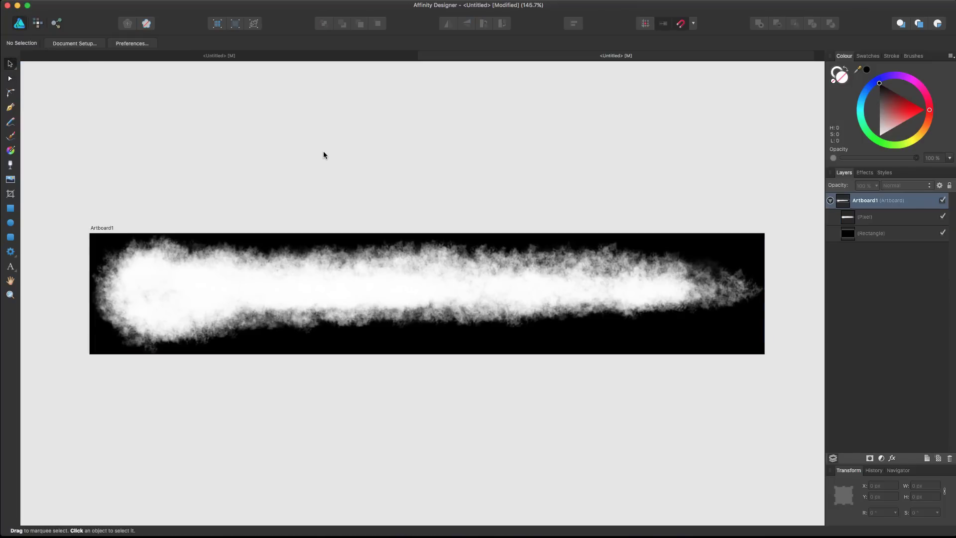
click(110, 231)
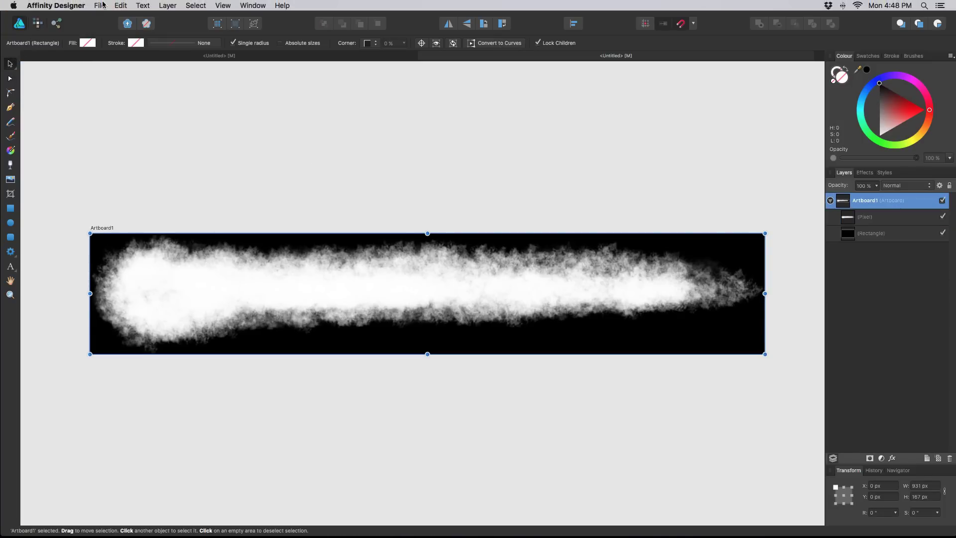
- Export the artboard with the PNG-24 preset and save it as Smokey Brush in the Downloads folder
click(101, 5)
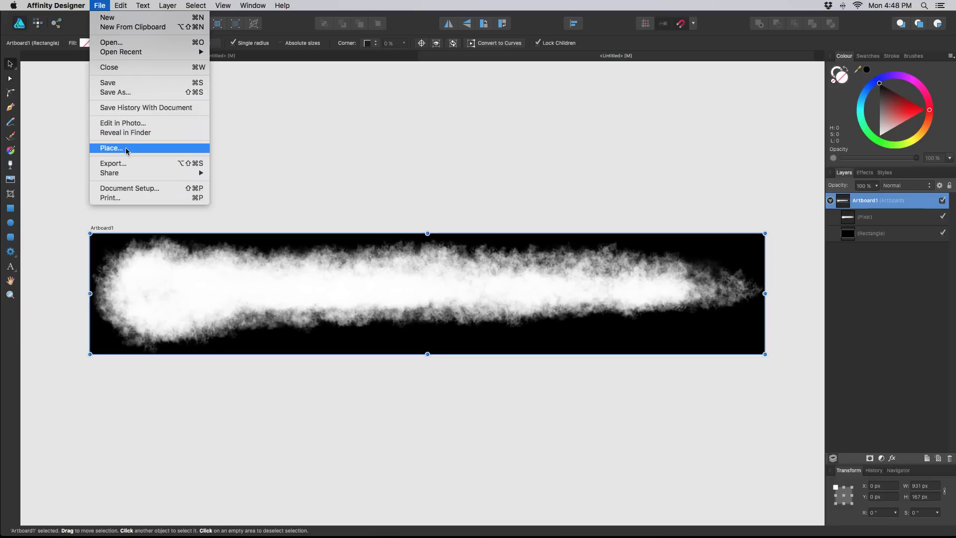
click(128, 164)
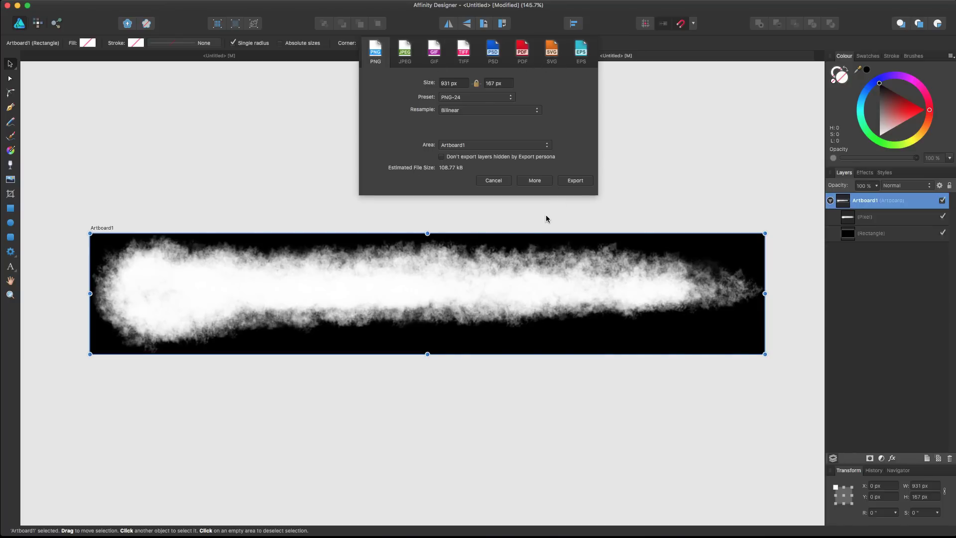
click(577, 181)
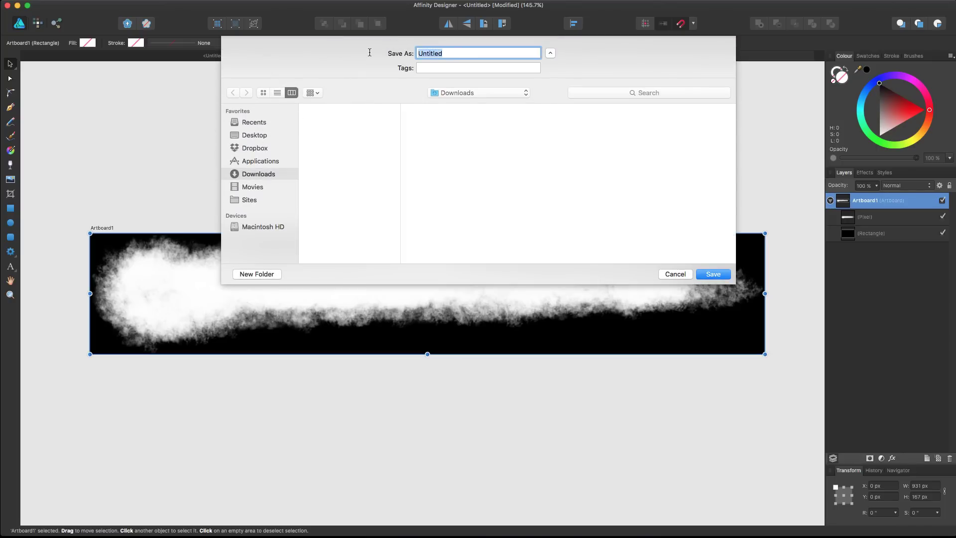
text(smokey brush)
click(422, 54)
key(BackSpace)
text(S)
click(444, 53)
key(BackSpace)
text(B)
key(super+Right)
click(713, 274)
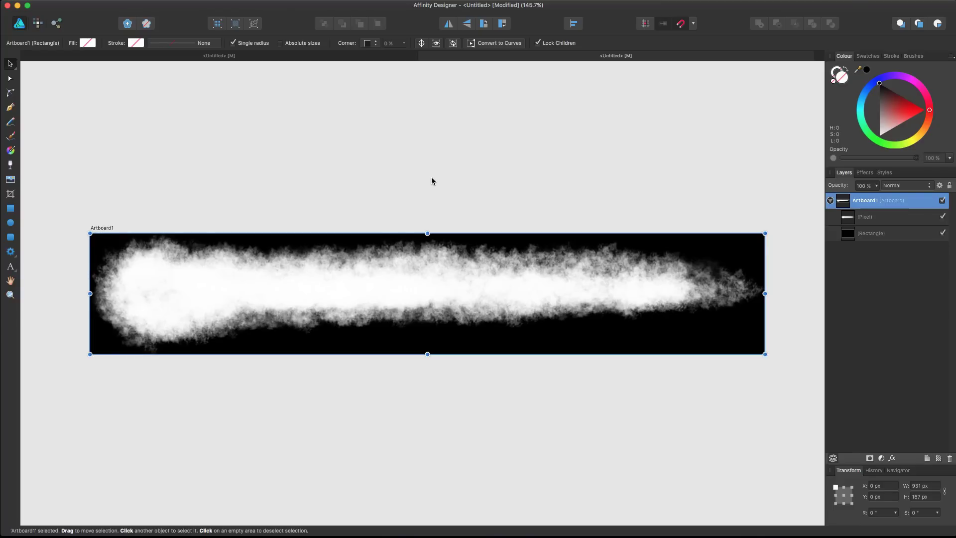
- Switch to the other open document with the blank white page and show the Alecaddd category of vector brushes
click(288, 56)
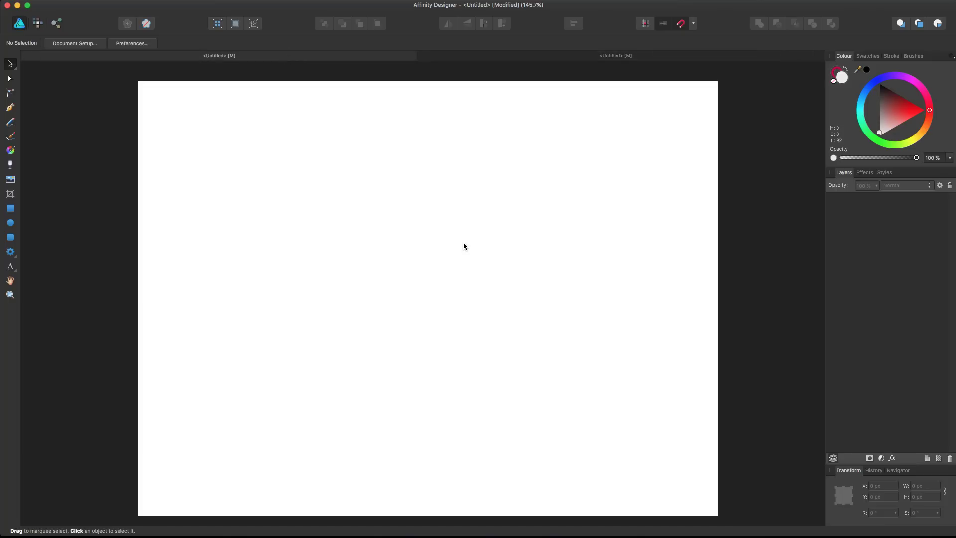
click(915, 57)
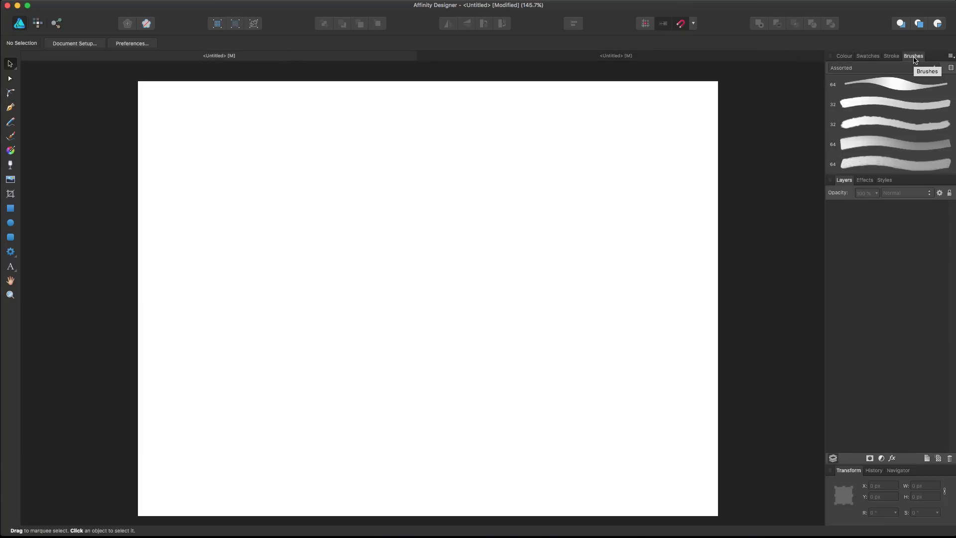
scroll(877, 80, up, 1)
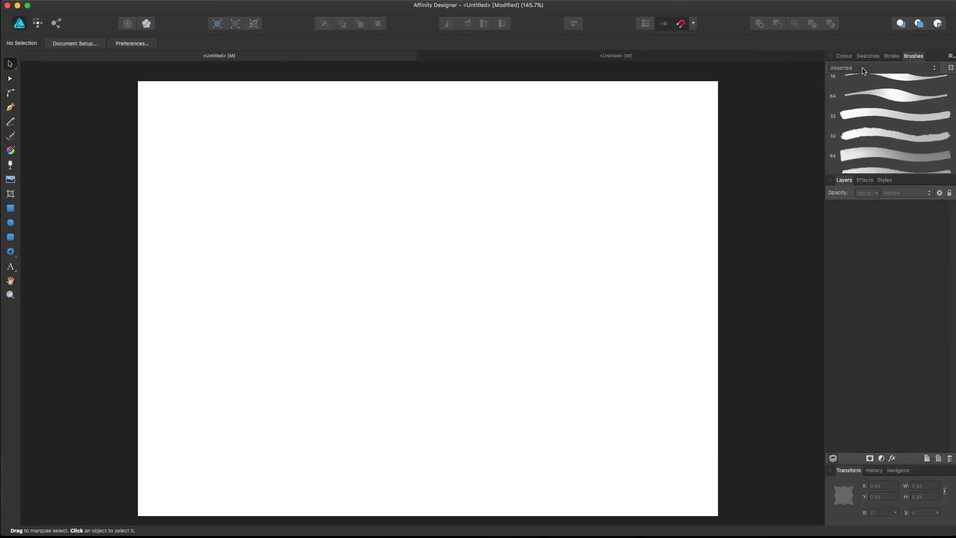
click(863, 68)
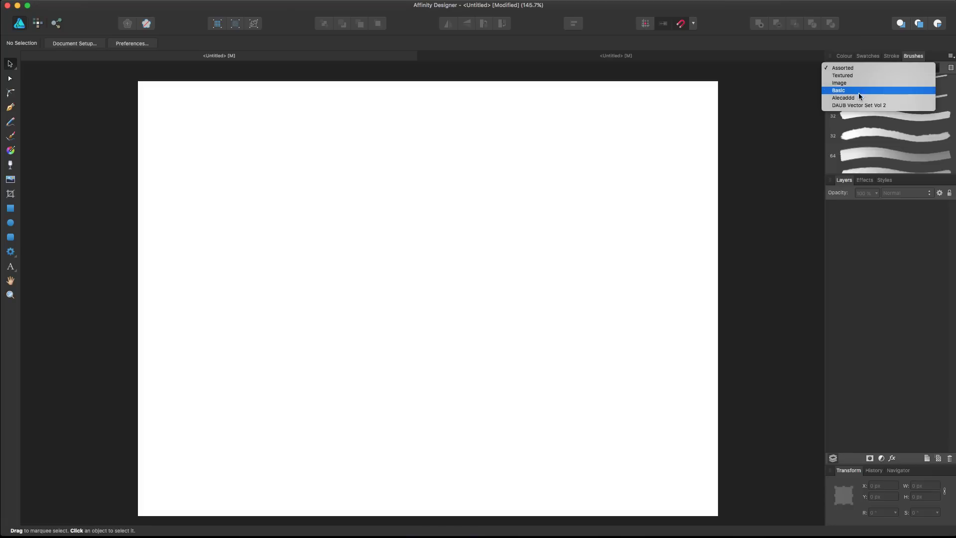
click(858, 98)
- Browse the Assorted, Textured and Basic vector brush categories and return to the Alecaddd category
click(843, 70)
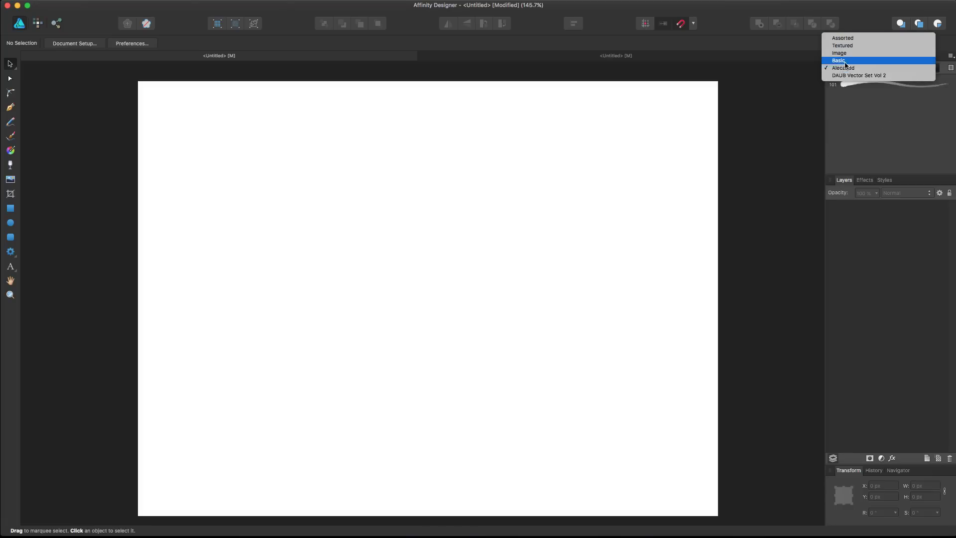
click(844, 41)
click(843, 68)
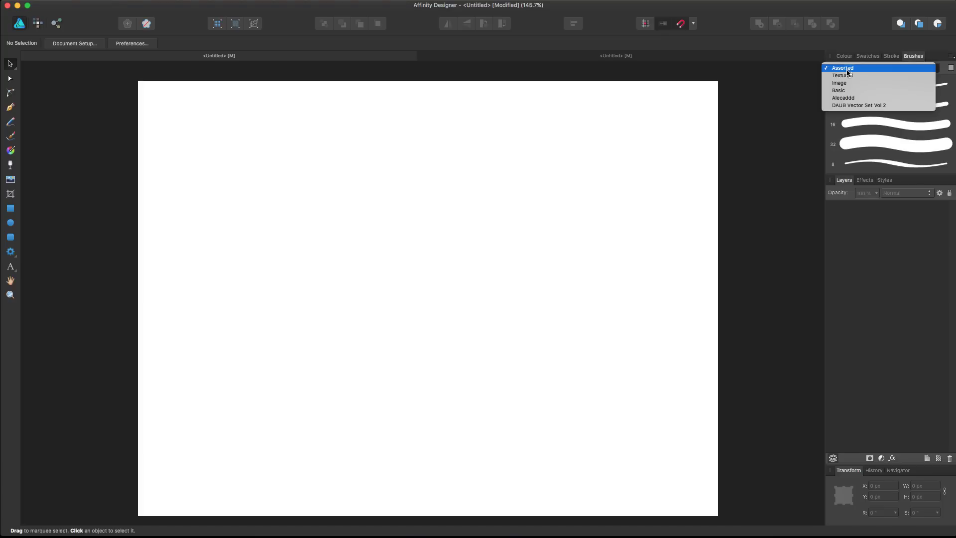
click(846, 76)
click(851, 71)
click(850, 75)
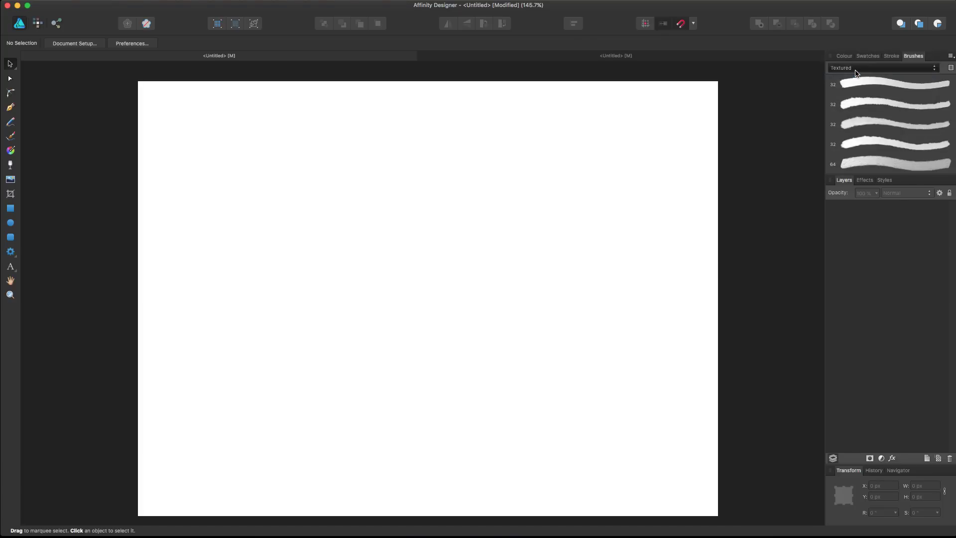
click(855, 71)
click(853, 75)
click(853, 69)
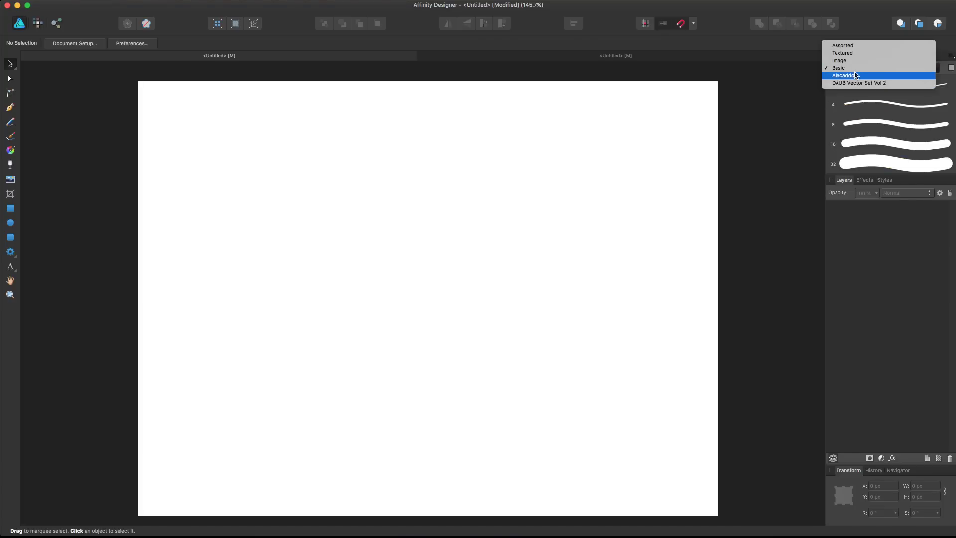
click(856, 75)
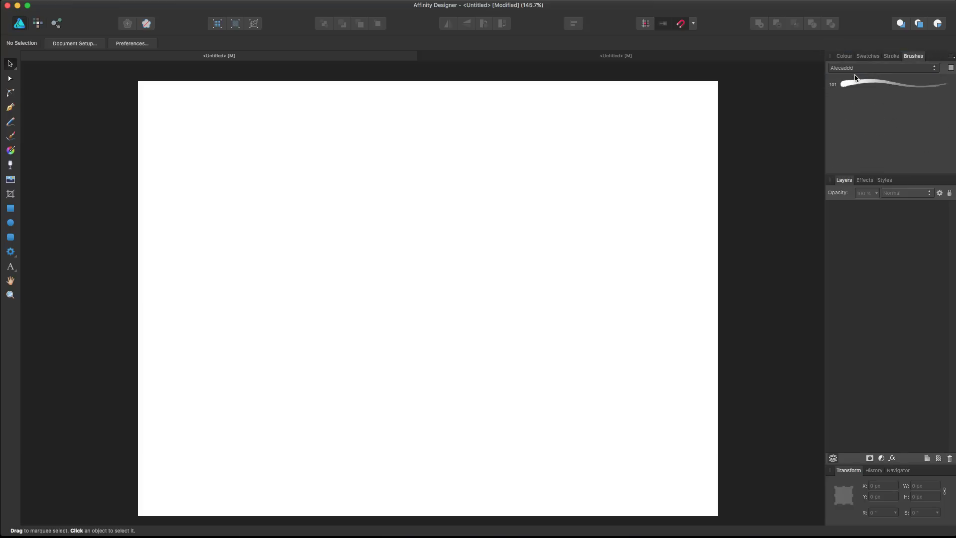
- Examine the commands for creating categories and new brushes, and look through the category list to Assorted
click(951, 56)
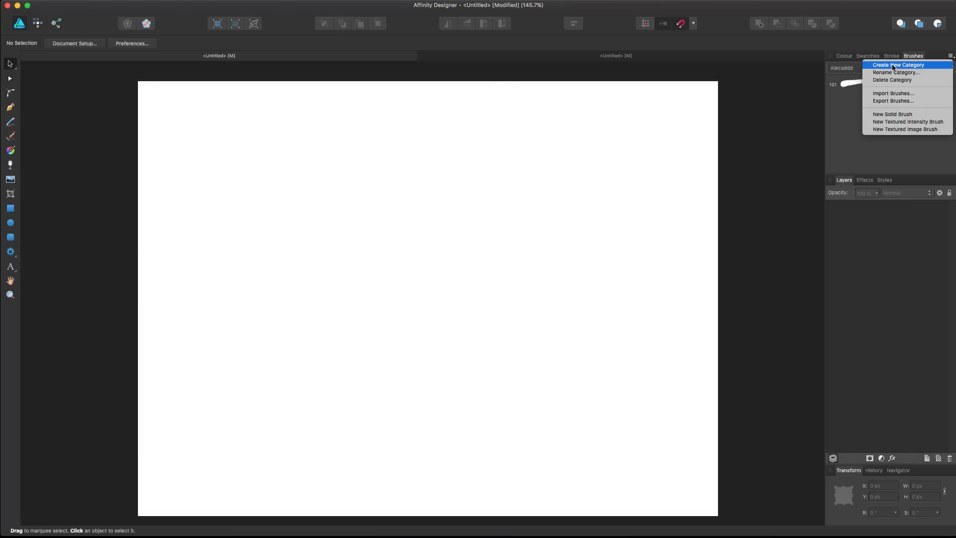
click(844, 111)
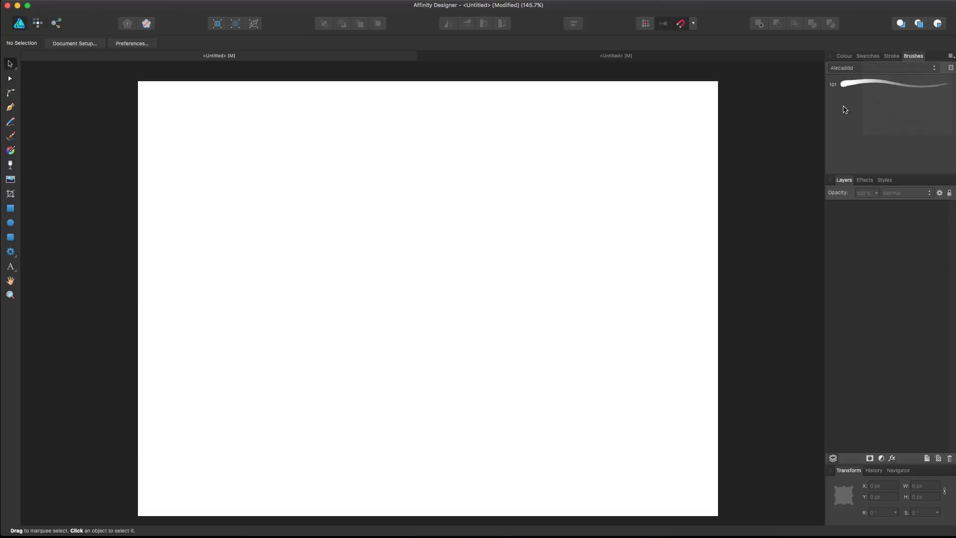
click(850, 68)
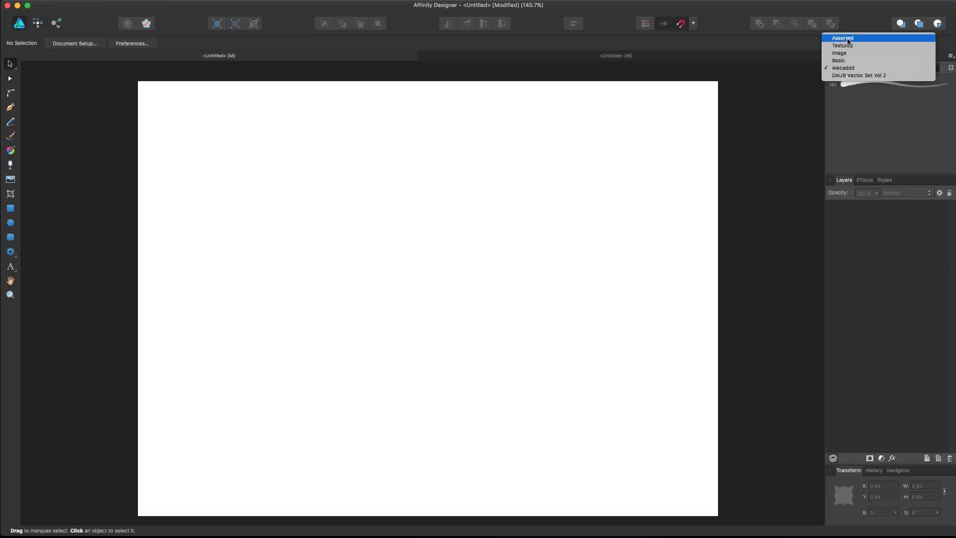
click(889, 117)
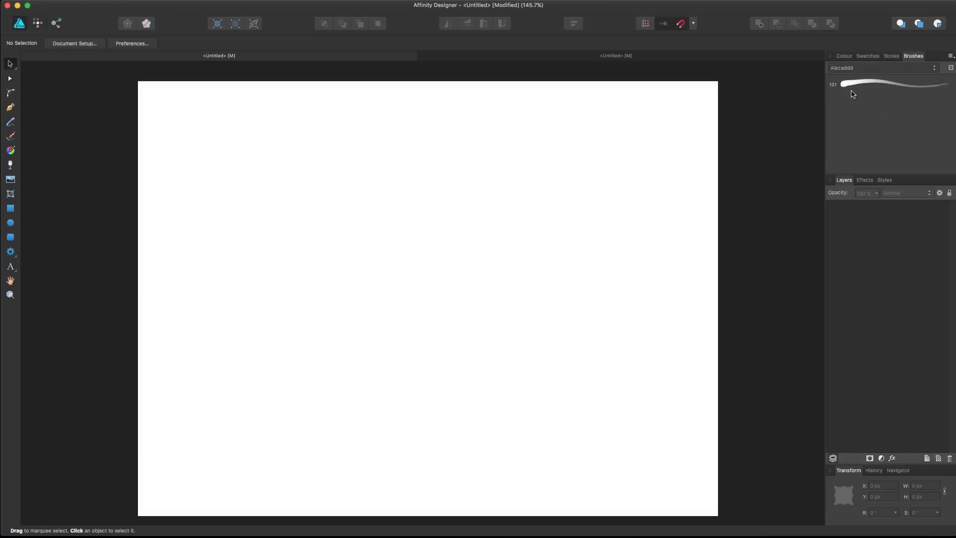
click(951, 57)
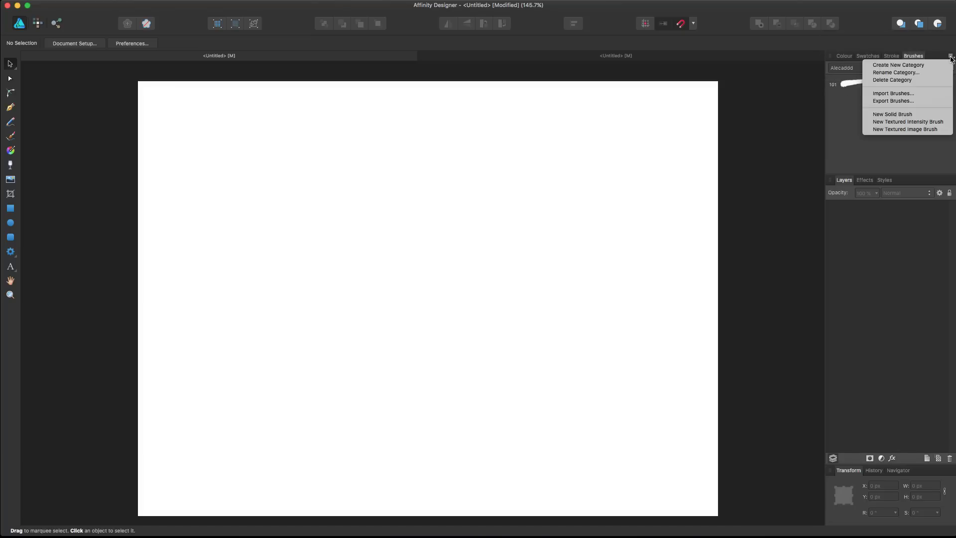
click(896, 118)
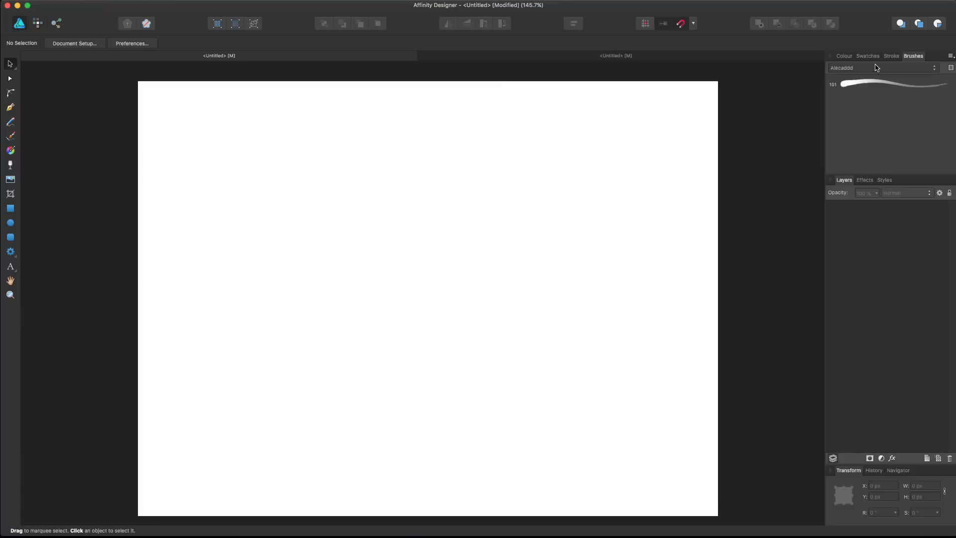
click(869, 67)
click(858, 38)
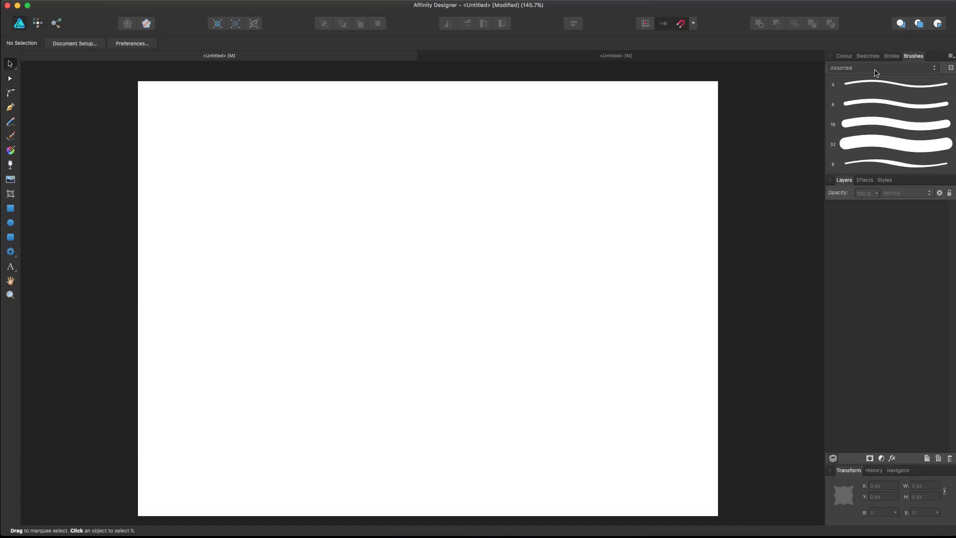
- In the Alecaddd category, create a new textured intensity brush from Smokey Brush.png and select that brush
click(860, 71)
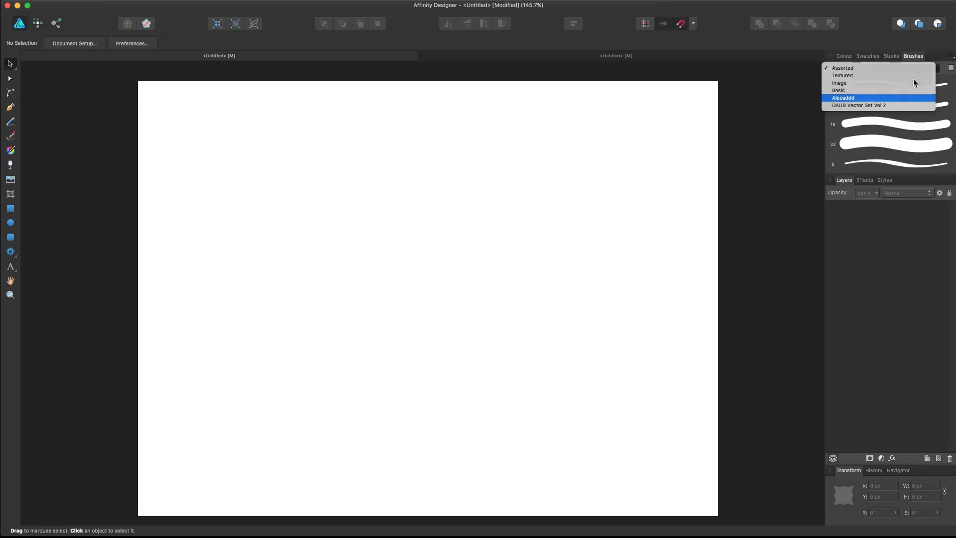
click(877, 97)
click(950, 56)
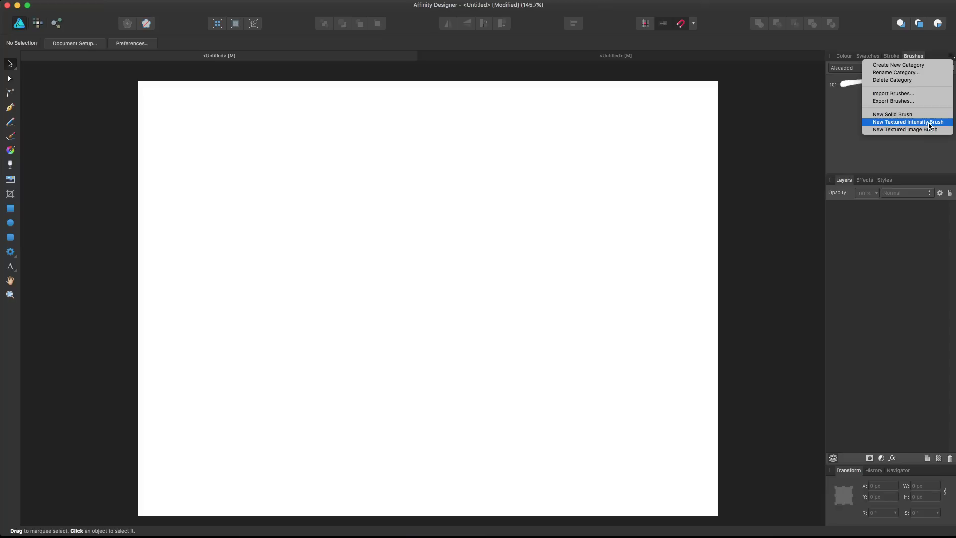
click(911, 122)
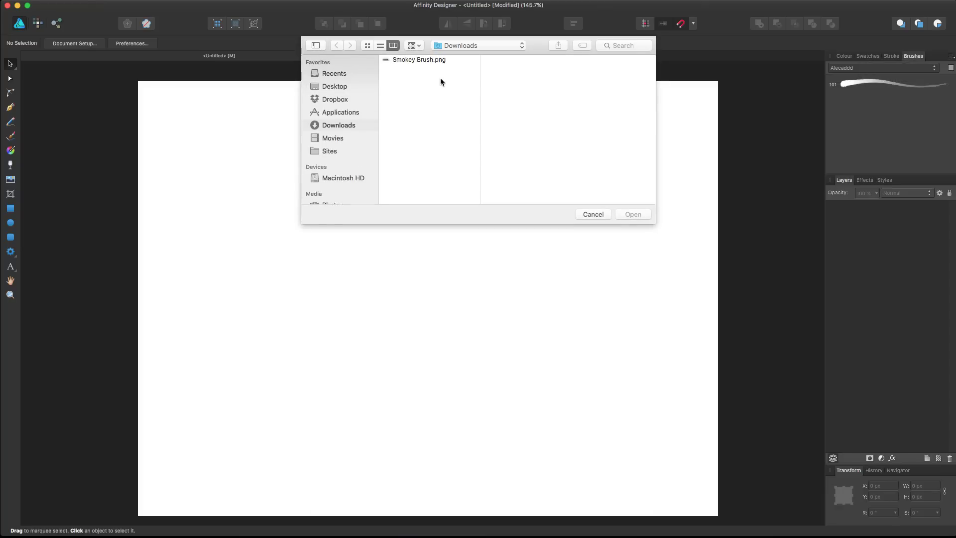
click(421, 61)
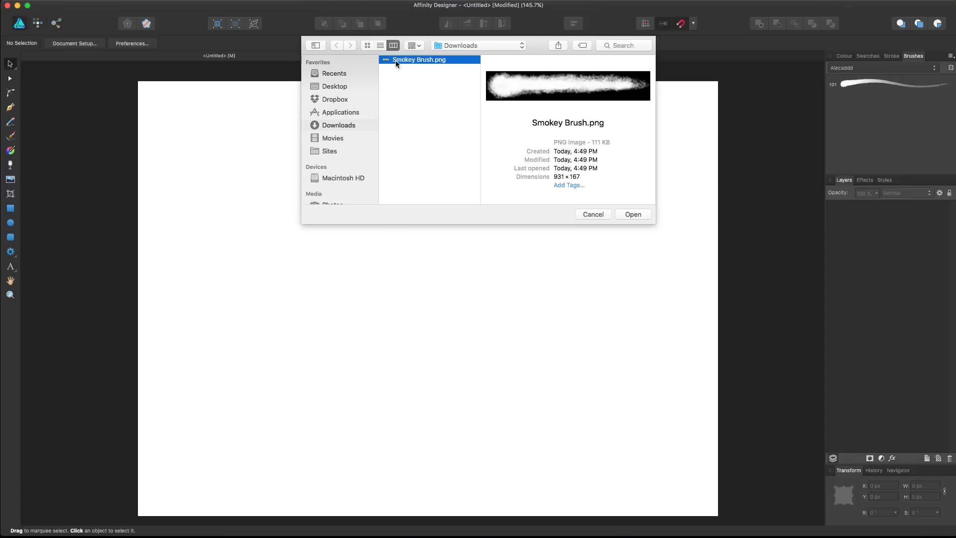
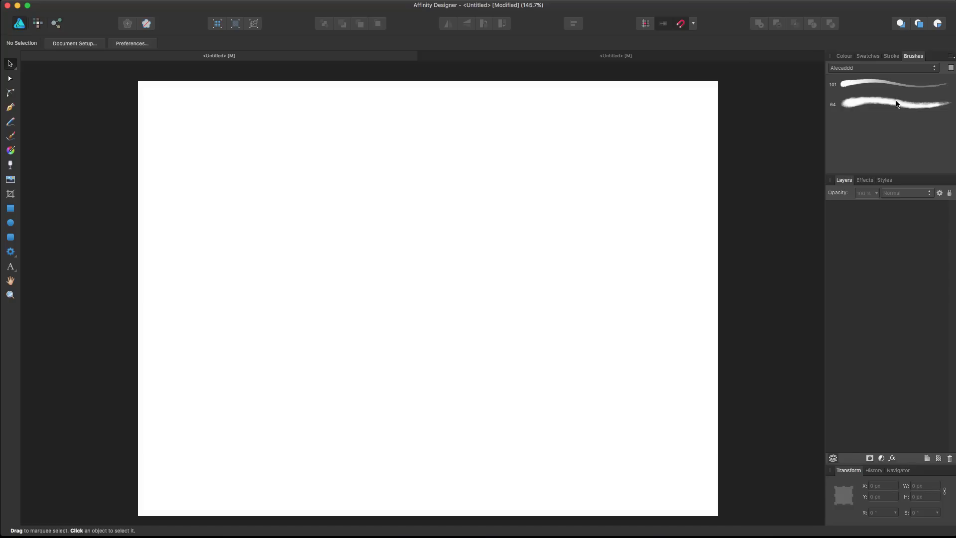
click(894, 104)
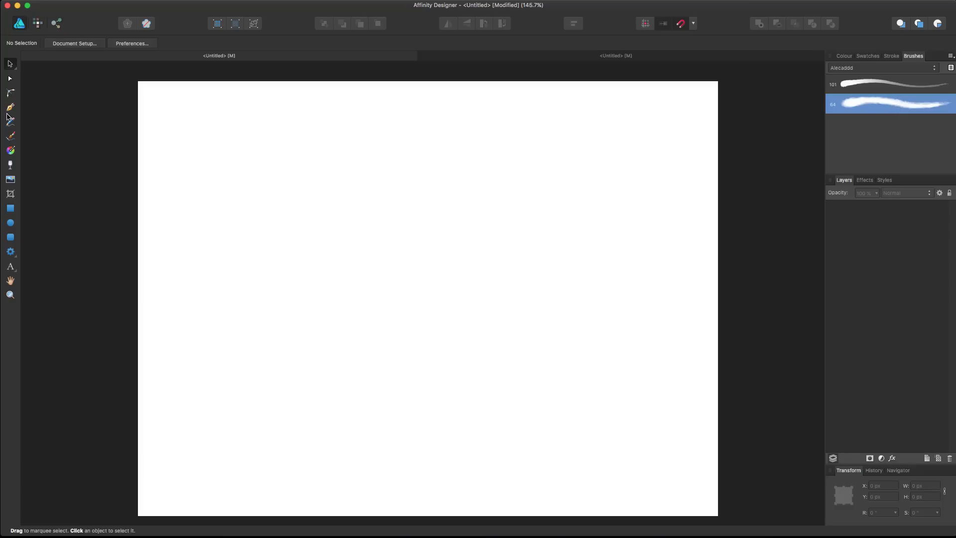
- With the Vector Brush tool and the new smoky brush, try a winding stroke, undo it, and paint three horizontal test strokes of different lengths
click(10, 136)
mouse_move(610, 190)
mouse_down()
mouse_move(568, 172)
mouse_move(451, 191)
mouse_move(434, 259)
mouse_move(287, 164)
mouse_move(166, 202)
mouse_move(250, 292)
mouse_move(353, 361)
mouse_move(462, 365)
mouse_move(508, 288)
mouse_move(584, 319)
mouse_move(586, 375)
mouse_move(628, 363)
mouse_up()
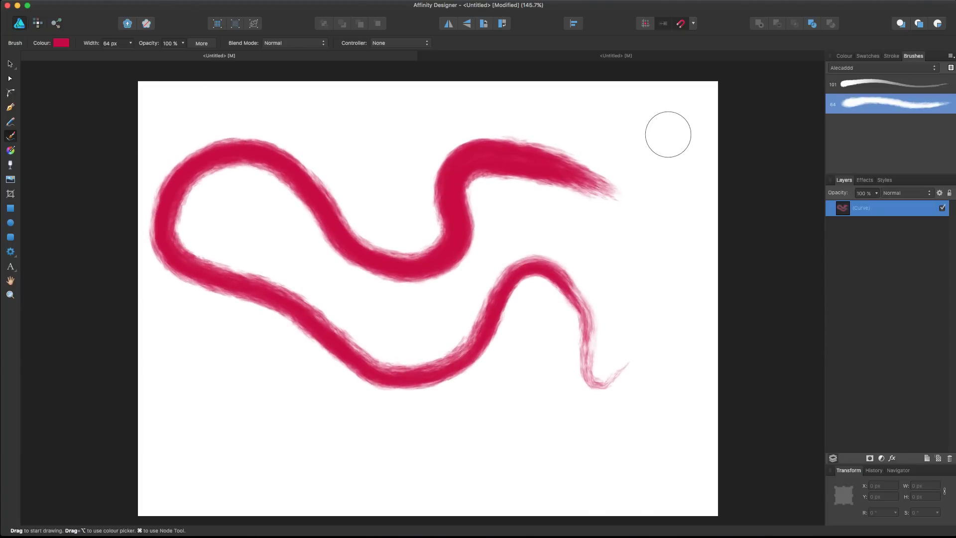
mouse_move(675, 118)
mouse_down()
mouse_move(301, 111)
mouse_move(191, 95)
mouse_move(189, 128)
mouse_move(323, 131)
mouse_up()
key(super+z)
key(super+z)
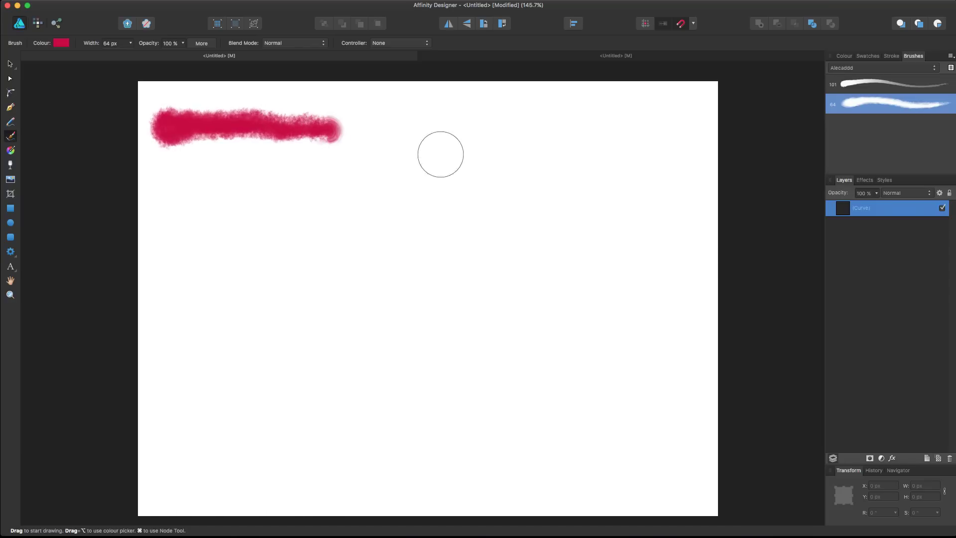
drag(168, 190, 712, 191)
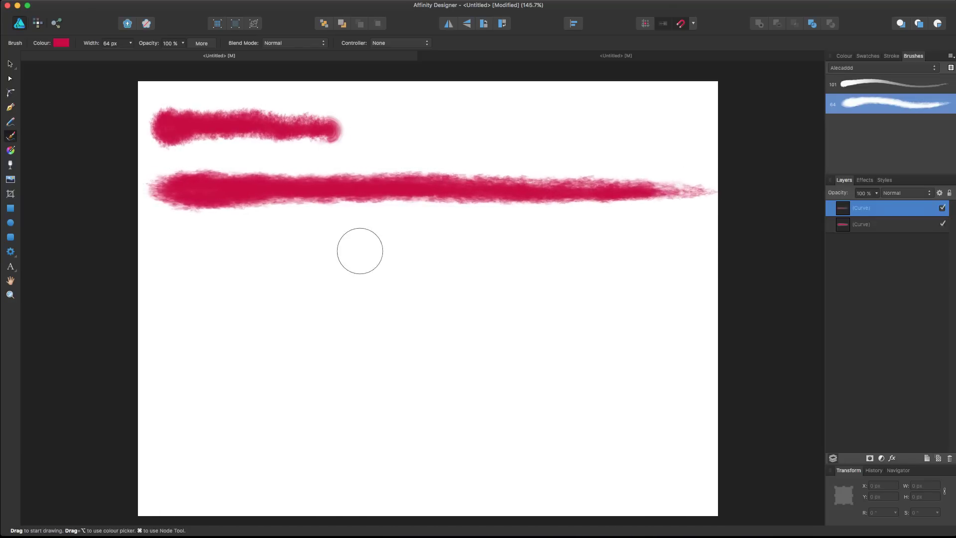
drag(164, 267, 208, 264)
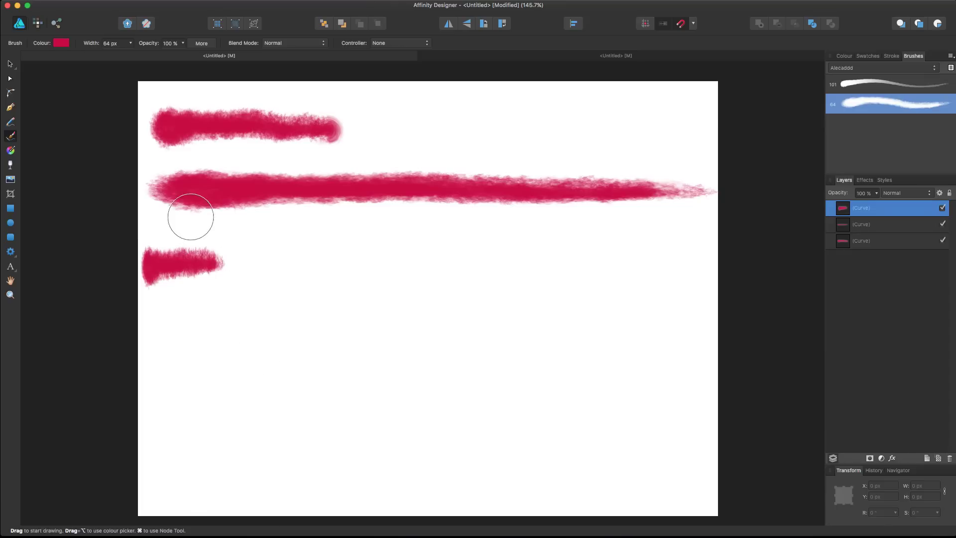
- Move the shortest stroke and the uppermost stroke slightly to the right on the page
click(8, 64)
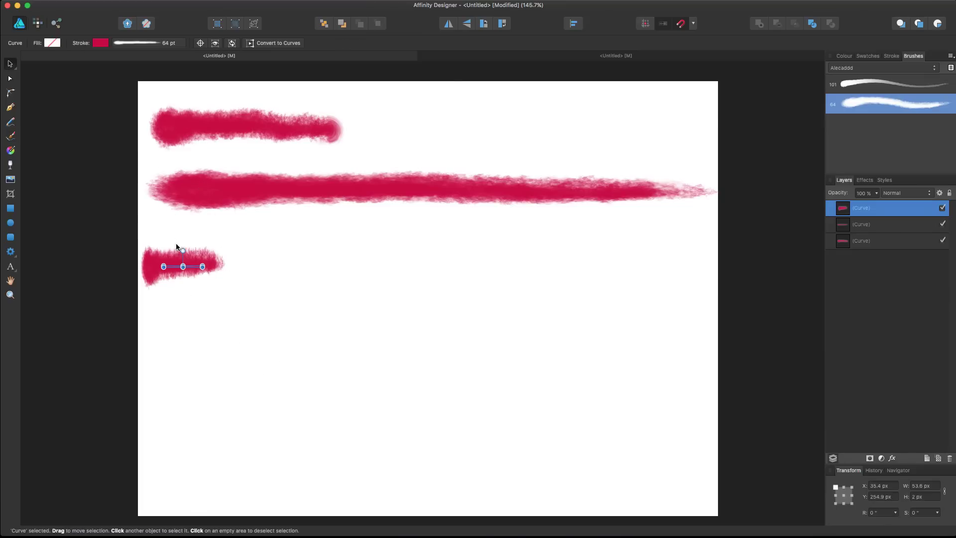
drag(174, 270, 196, 270)
click(333, 278)
mouse_move(214, 129)
mouse_down()
mouse_move(235, 120)
mouse_move(222, 121)
mouse_up()
key(Escape)
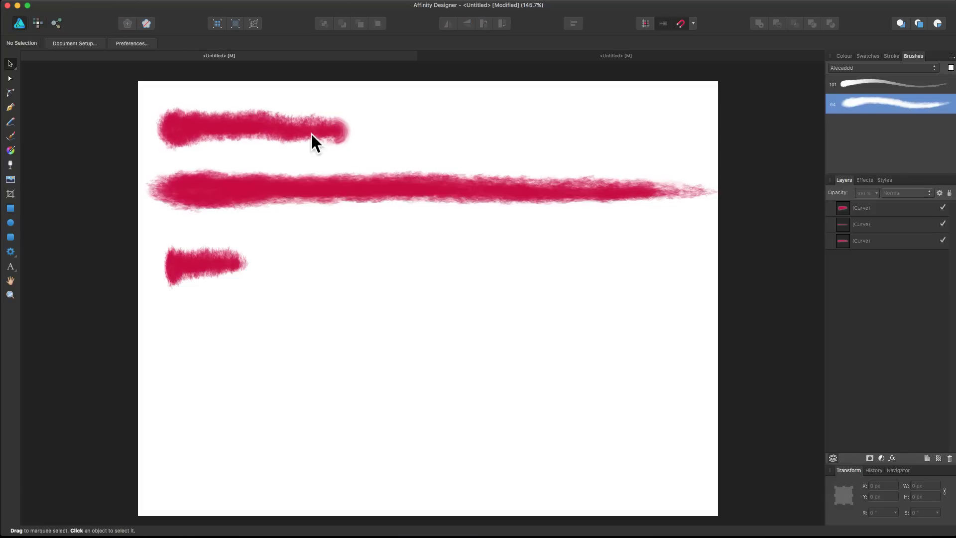
- Compare how the smoky texture adapts along the long stroke and the short strokes
click(229, 193)
click(547, 250)
click(204, 273)
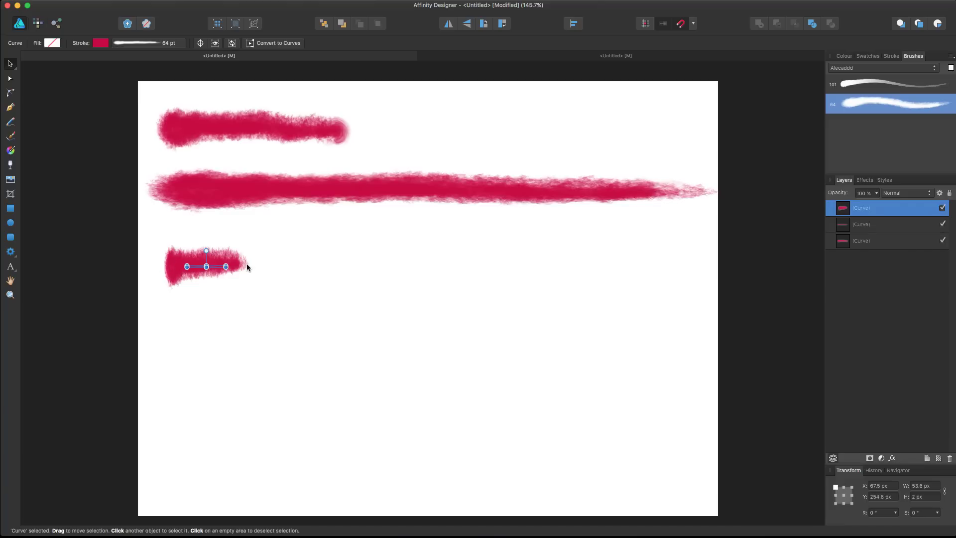
click(293, 284)
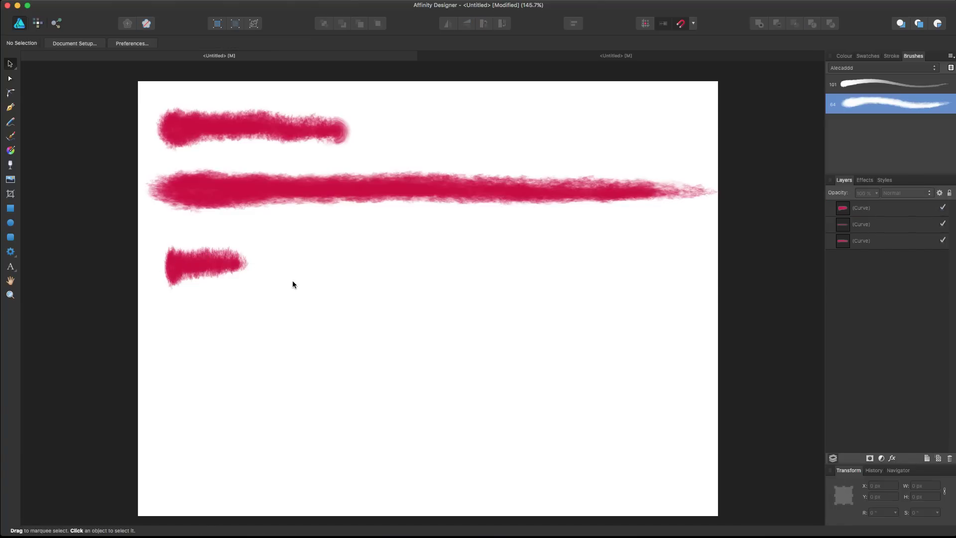
scroll(666, 321, right, 5)
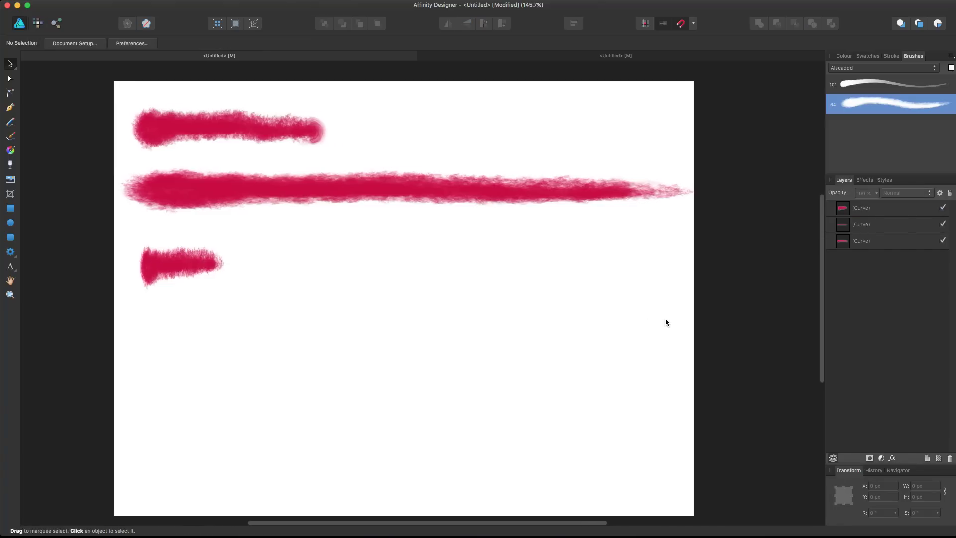
scroll(666, 321, up, 3)
scroll(119, 228, left, 5)
scroll(120, 229, down, 3)
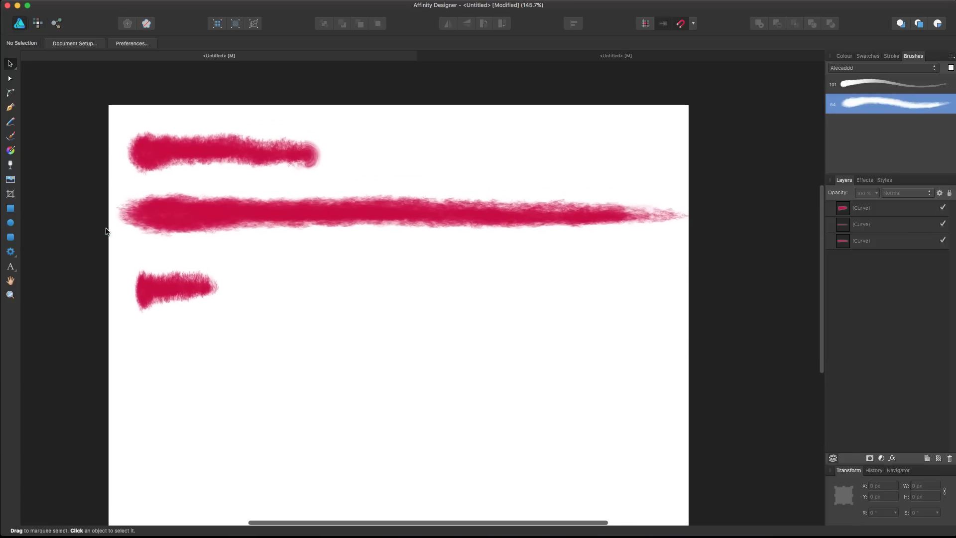
scroll(247, 162, right, 1)
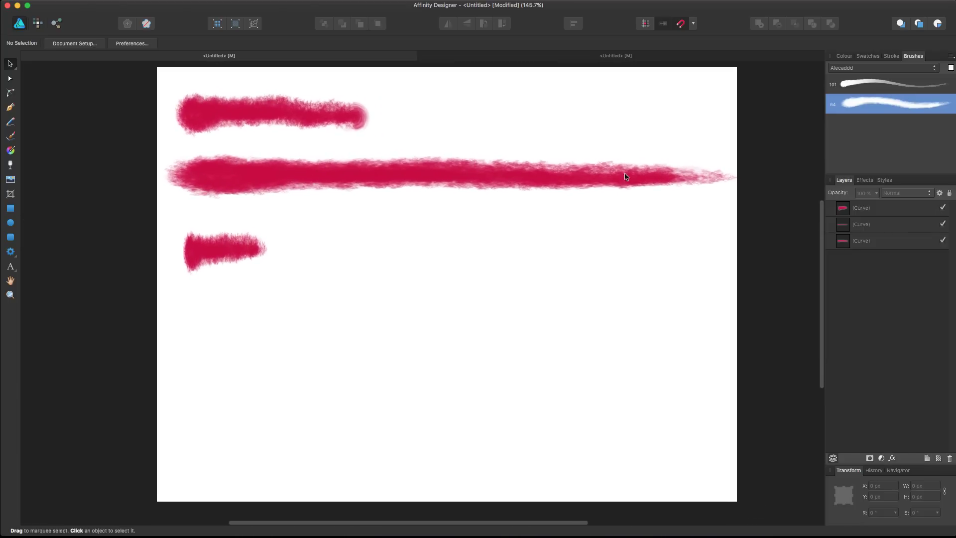
- Delete all three horizontal test strokes from the page
click(347, 175)
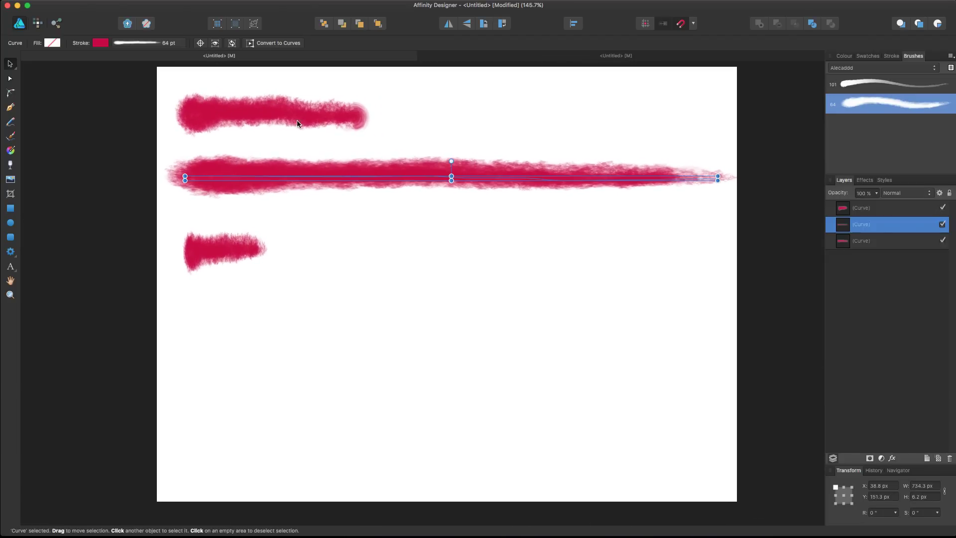
key(Delete)
click(255, 106)
key(Delete)
click(232, 254)
key(Delete)
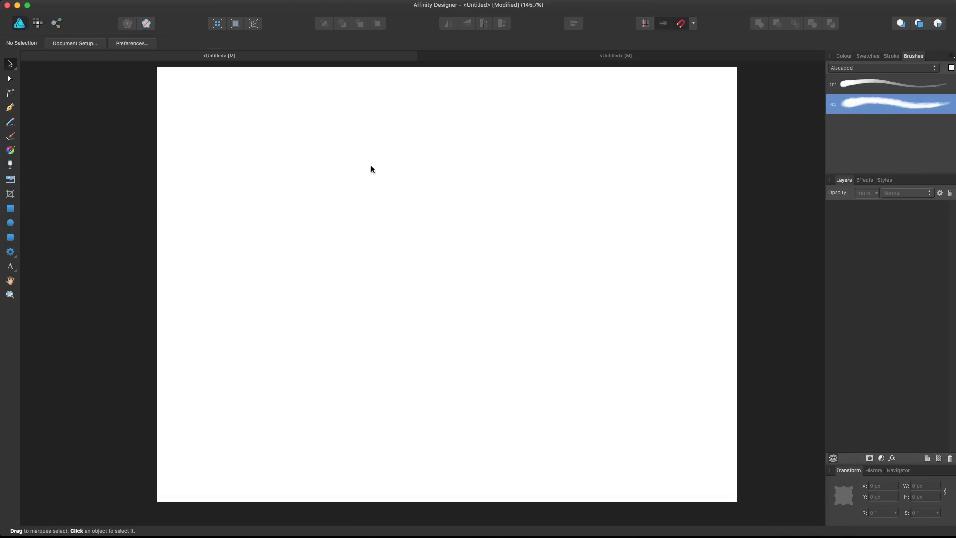
- Paint one long U-shaped smoky stroke that runs across the page, bends round and returns
key(b)
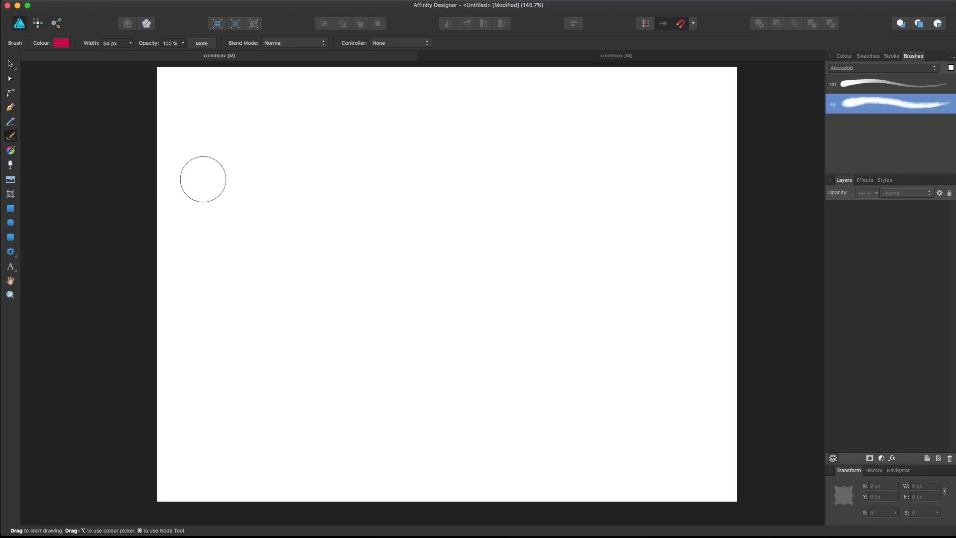
mouse_move(209, 145)
mouse_down()
mouse_move(614, 149)
mouse_move(667, 204)
mouse_move(597, 231)
mouse_move(314, 232)
mouse_move(255, 235)
mouse_move(232, 263)
mouse_up()
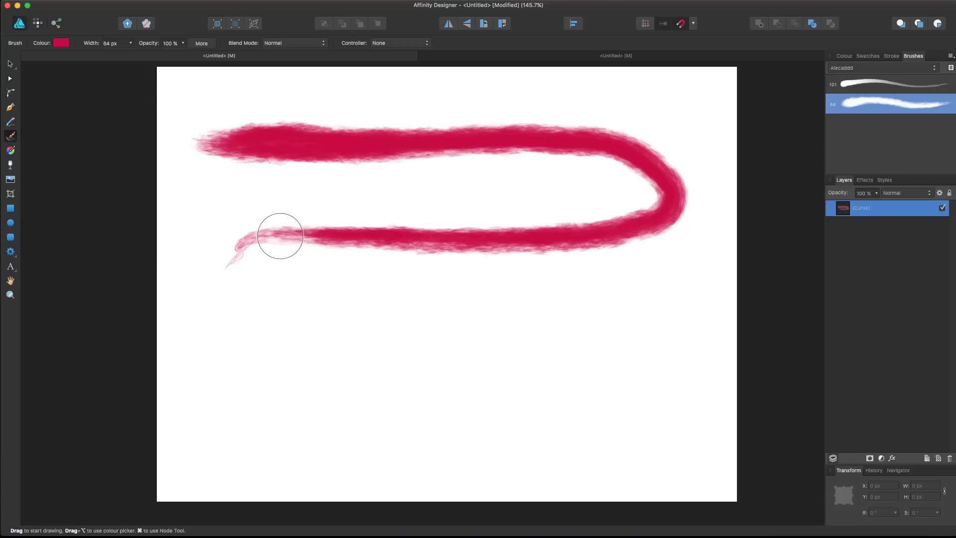
- Extend the end of the U-shaped stroke with six straight right-angled Pen tool segments and shift the whole curve slightly up and left
click(10, 106)
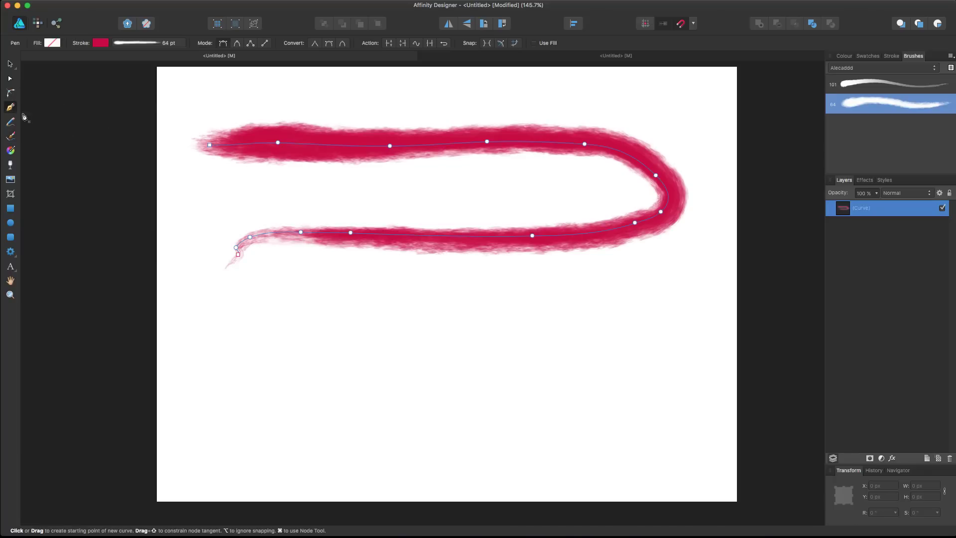
click(238, 255)
click(238, 379)
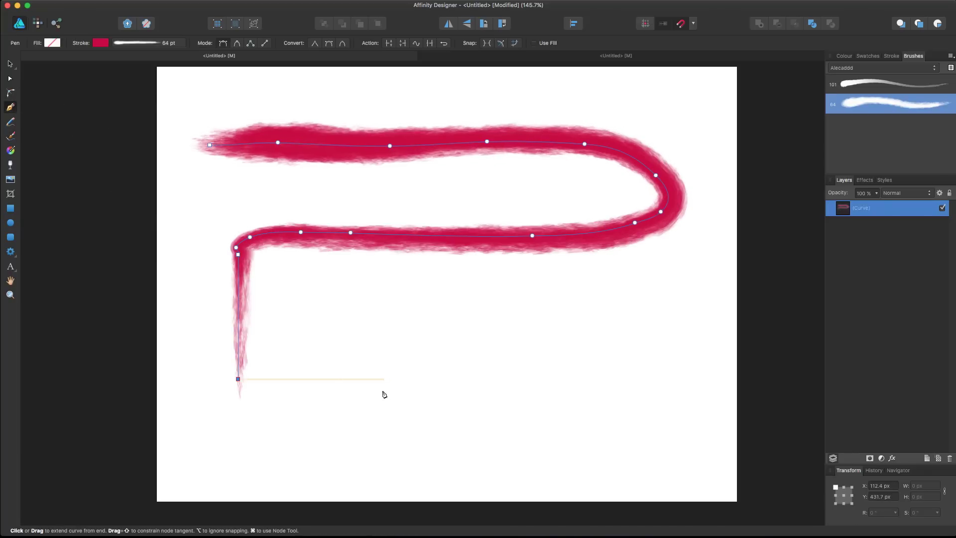
click(398, 379)
click(398, 318)
click(510, 318)
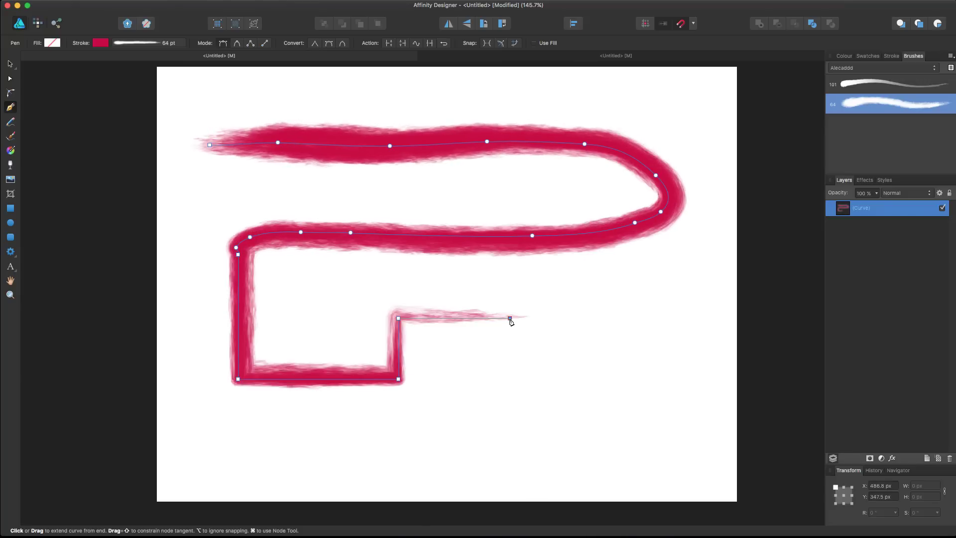
click(509, 422)
click(402, 438)
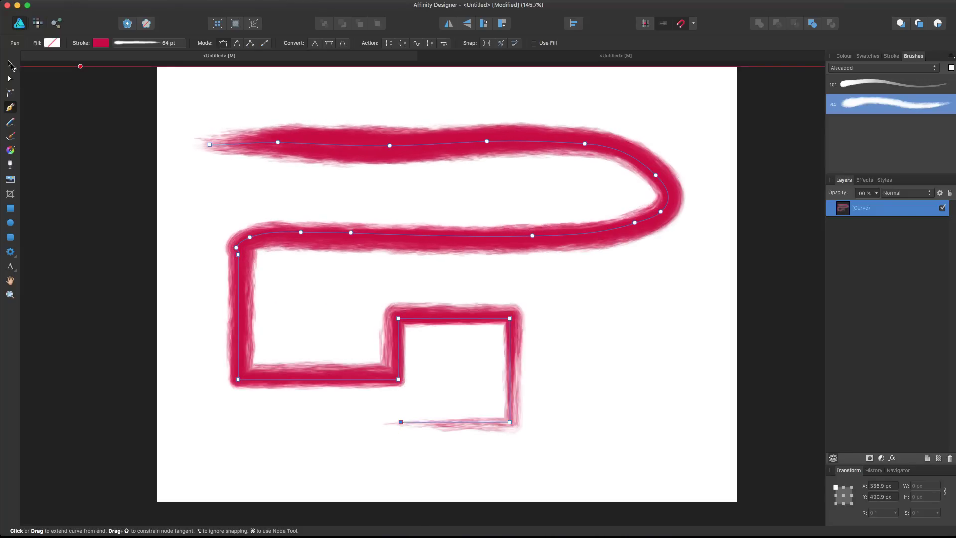
click(11, 65)
drag(467, 239, 461, 235)
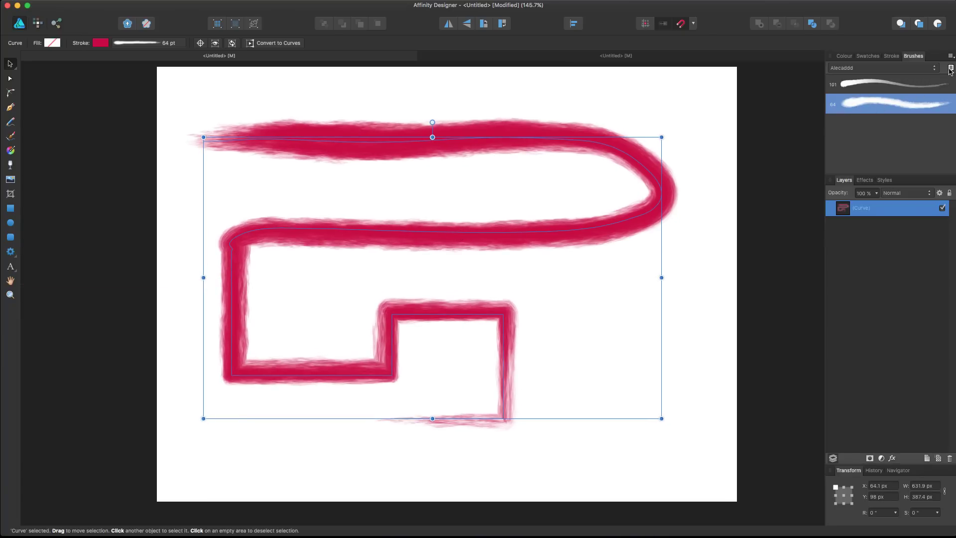
- Open the smoky brush for editing and set its width to 89 px, size variance to 20% and opacity variance to 76%
right_click(903, 98)
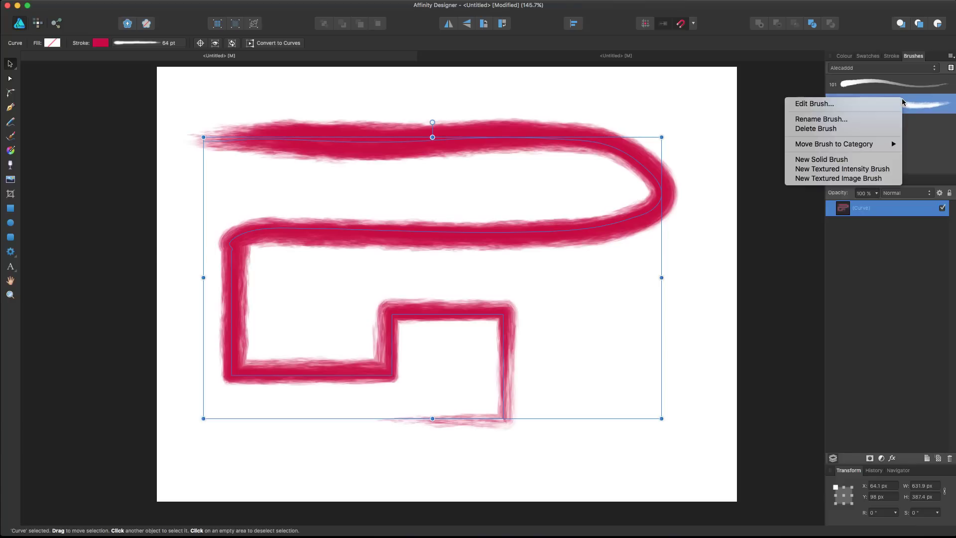
click(839, 107)
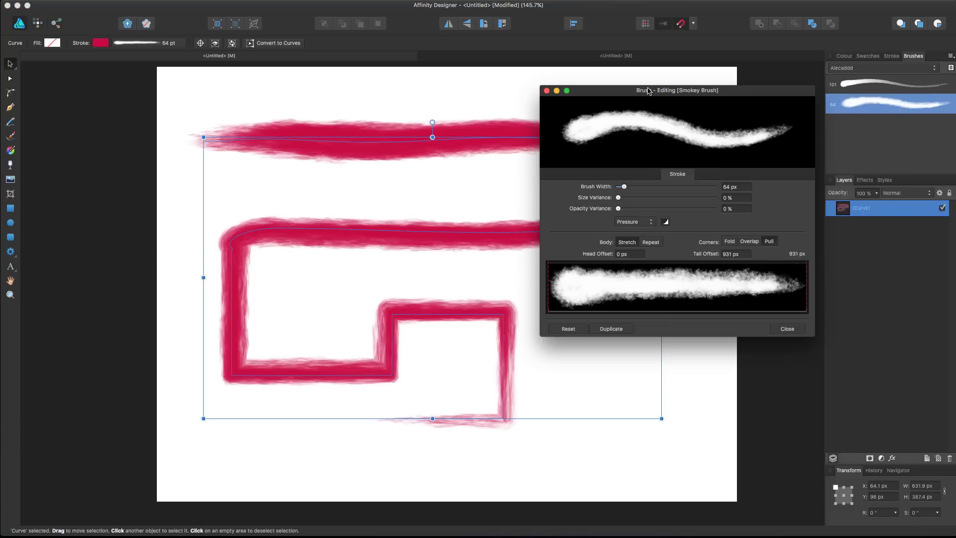
drag(621, 91, 654, 94)
scroll(358, 103, right, 5)
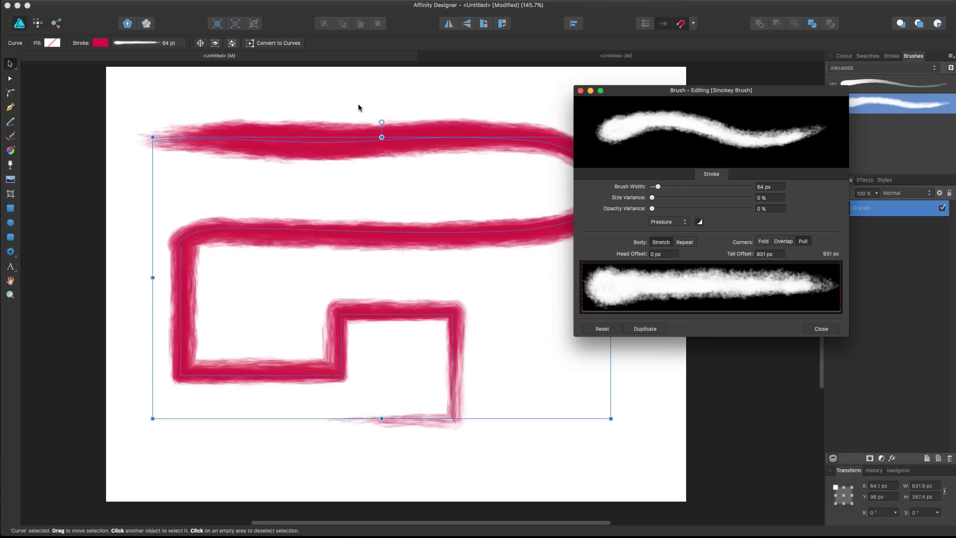
mouse_move(658, 187)
mouse_down()
mouse_move(672, 198)
mouse_move(656, 209)
mouse_move(727, 209)
mouse_up()
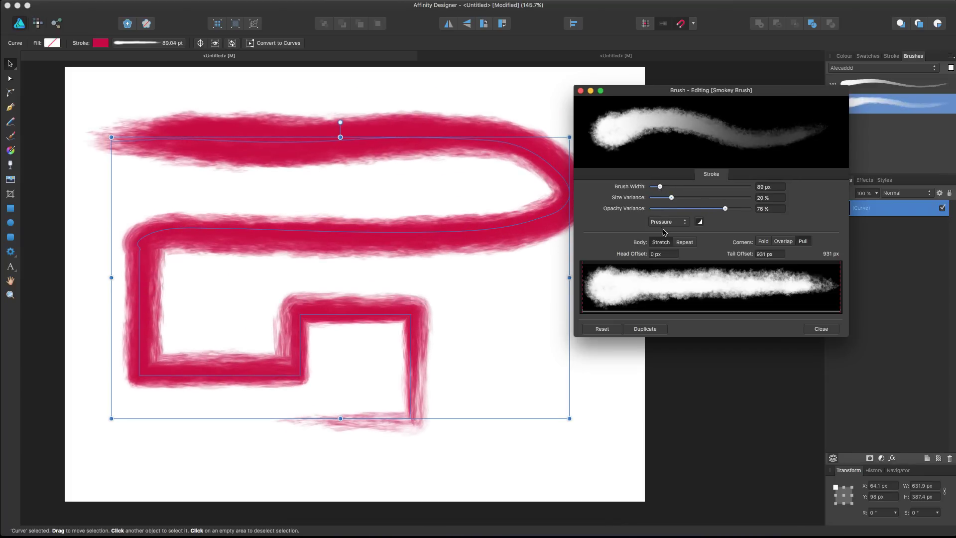
- Review the brush's variance controller options, and set size variance to 0% and opacity variance to 70%
click(660, 224)
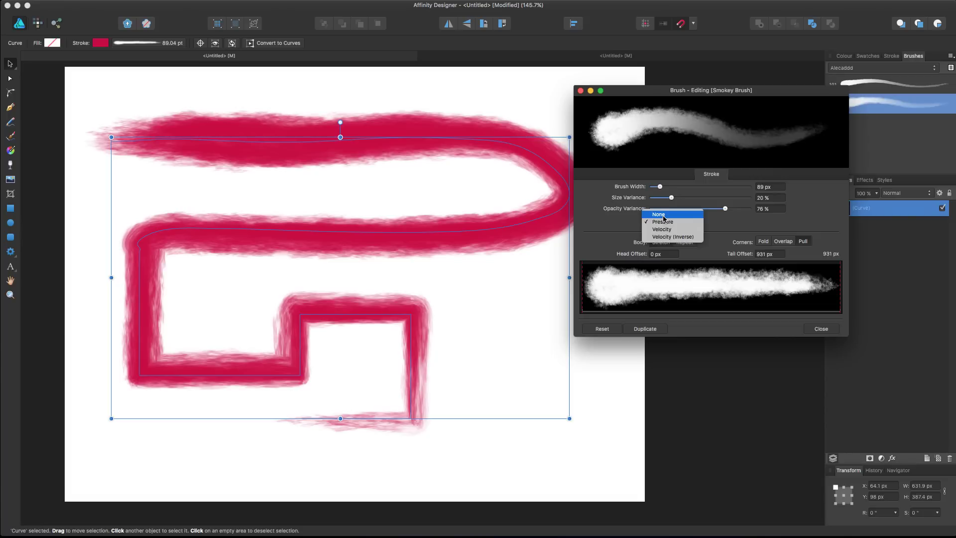
click(612, 207)
click(673, 221)
click(673, 221)
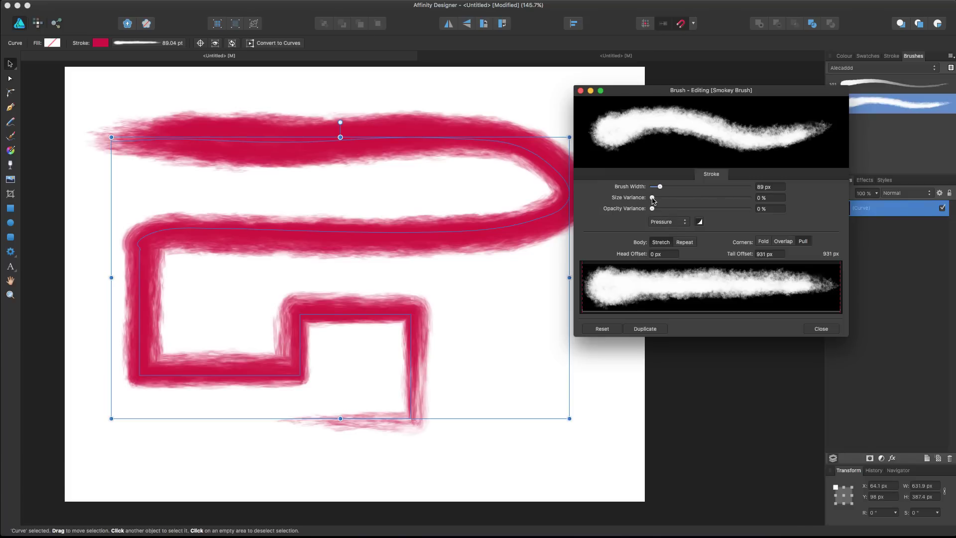
mouse_move(653, 199)
mouse_down()
mouse_move(672, 200)
mouse_move(622, 200)
mouse_up()
drag(652, 209, 719, 210)
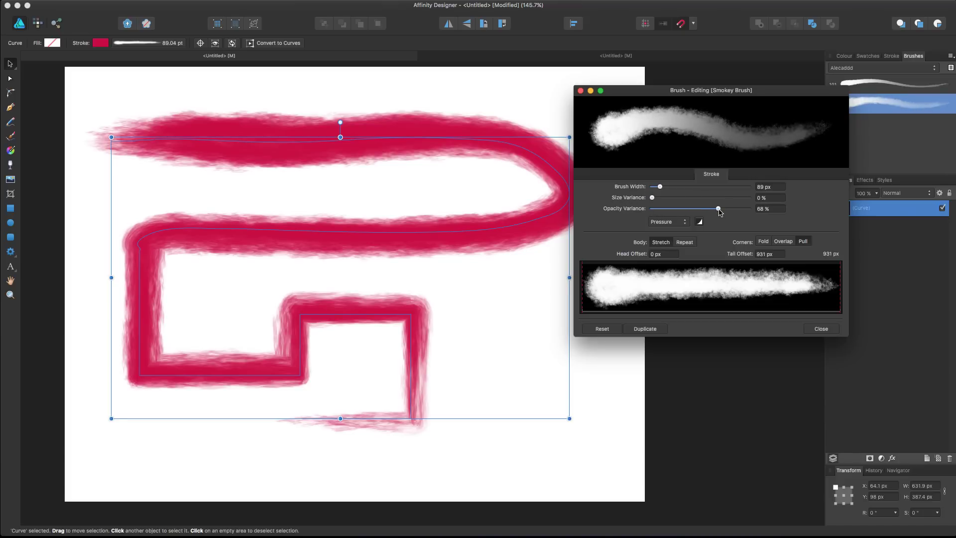
- Examine the Velocity and Pressure controller options and the pressure curve with its standard profiles, keeping Pressure
click(665, 222)
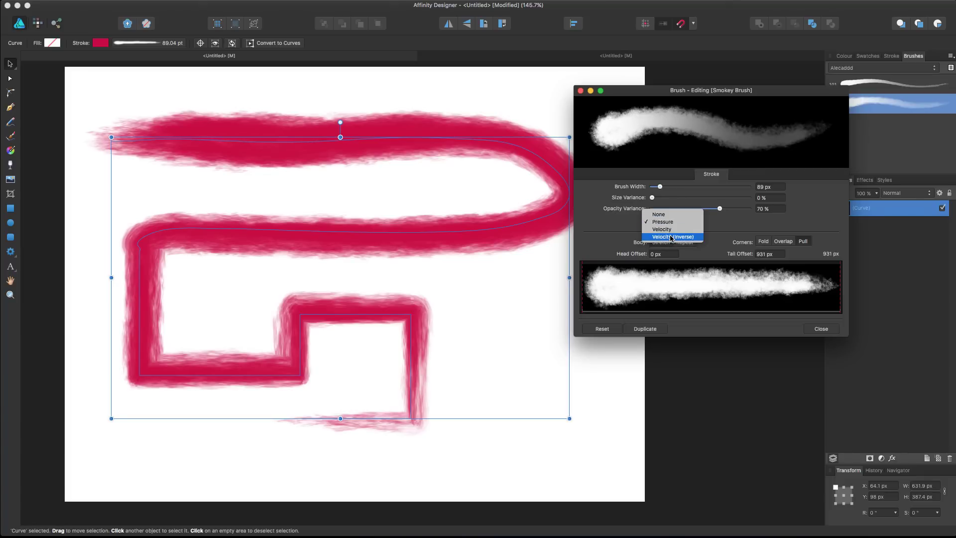
click(666, 223)
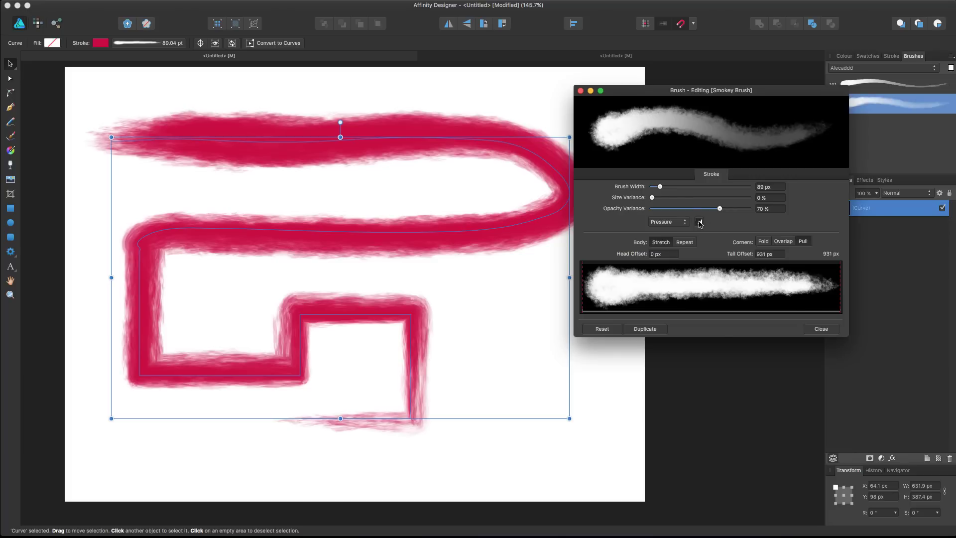
click(699, 222)
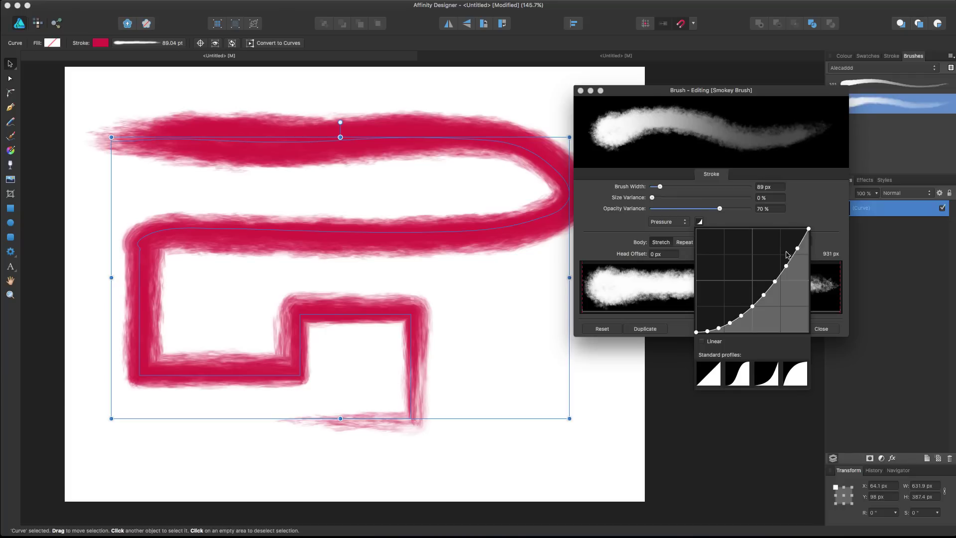
click(737, 223)
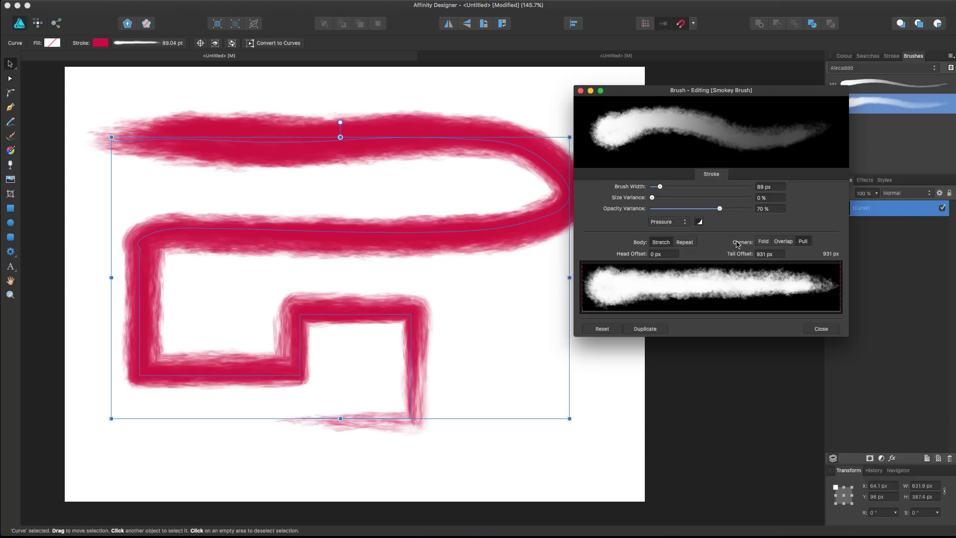
- Make the brush body repeat along the stroke, with a head offset of 211 px and a tail offset of 696 px
click(685, 242)
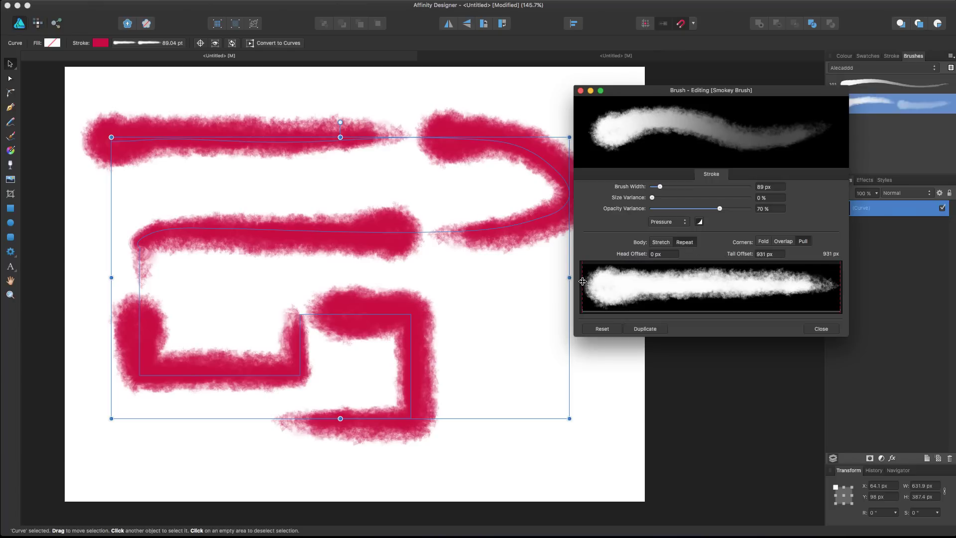
drag(583, 281, 641, 277)
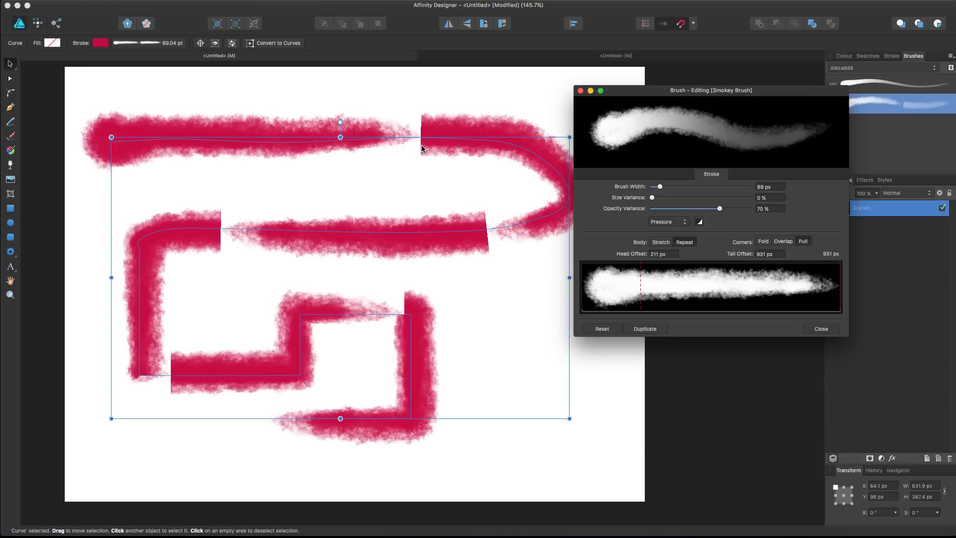
drag(840, 290, 776, 292)
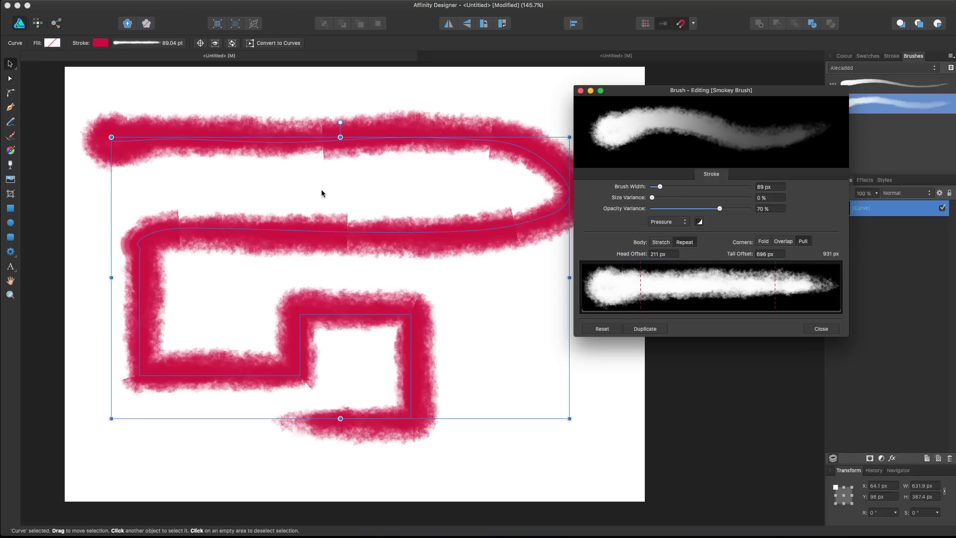
scroll(381, 436, right, 1)
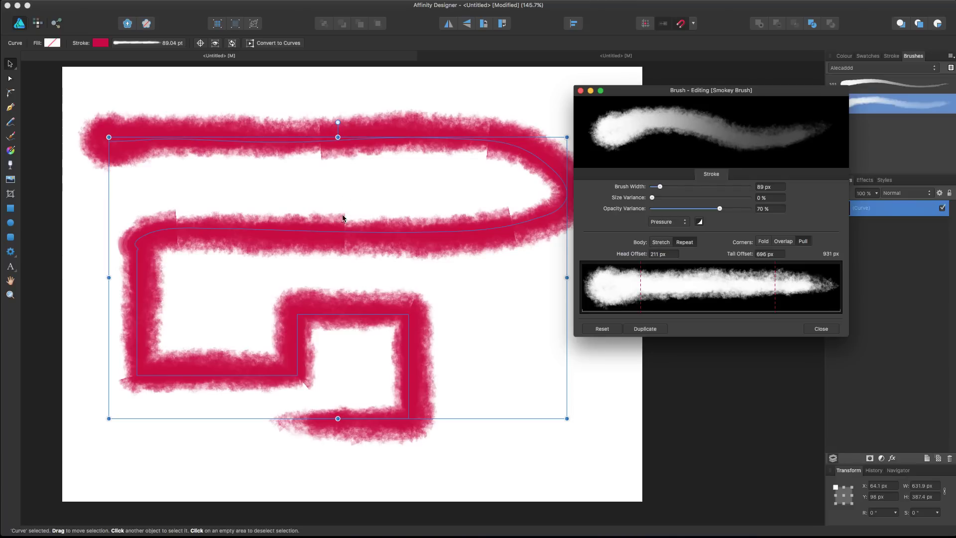
- Compare the Stretch body mode with Repeat on the test stroke, returning the brush body to Repeat
click(662, 243)
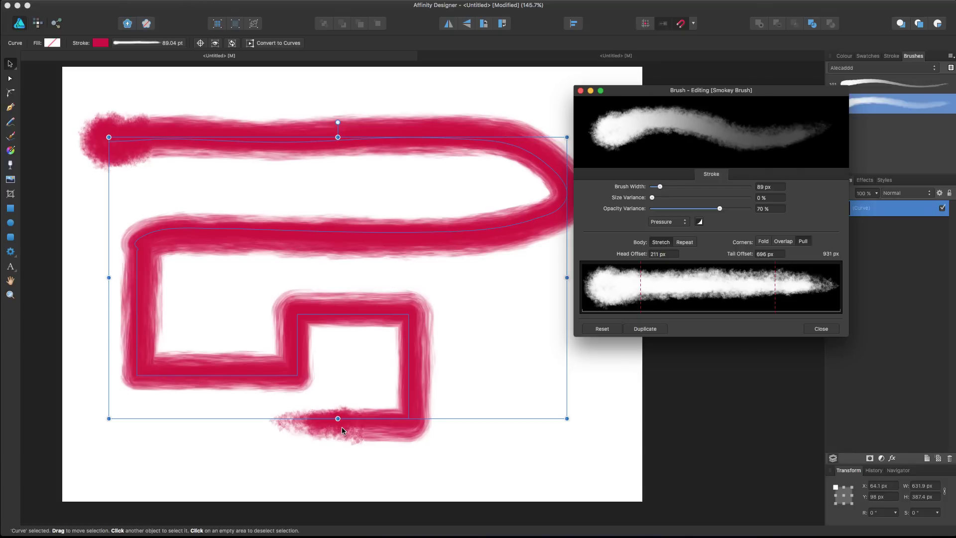
click(684, 243)
click(685, 242)
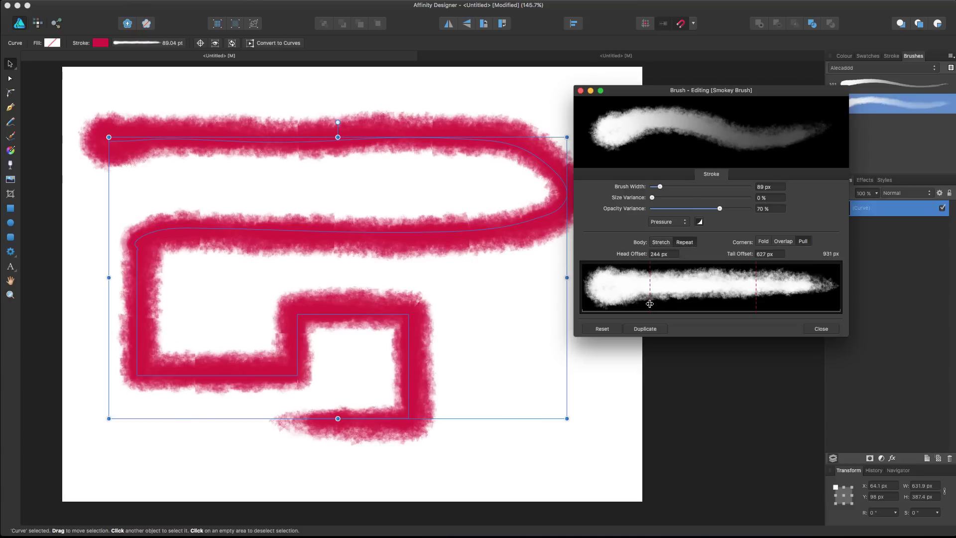
- Try the repeating body with a head offset of 274 px and tail offsets of 307 px and 710 px
mouse_move(651, 305)
mouse_down()
mouse_move(681, 305)
mouse_move(657, 306)
mouse_up()
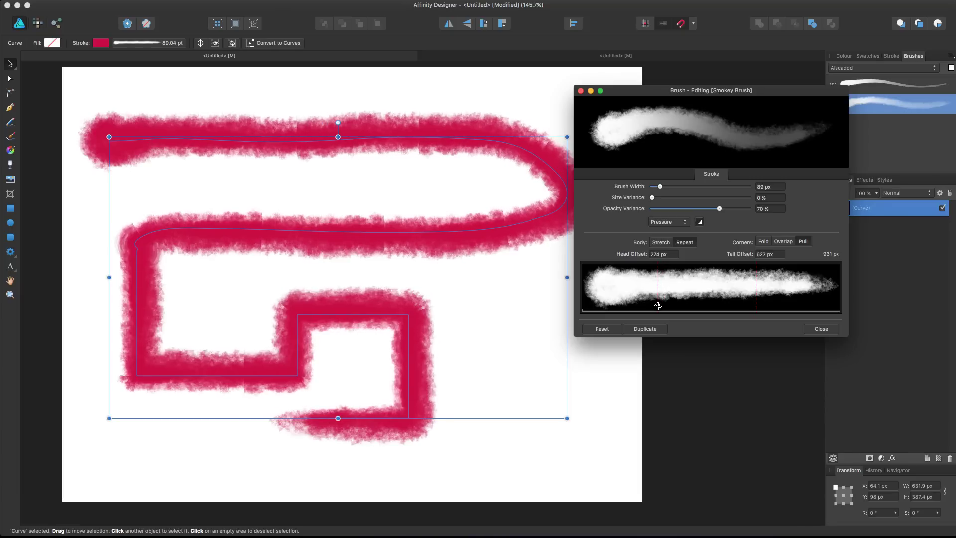
drag(756, 306, 667, 304)
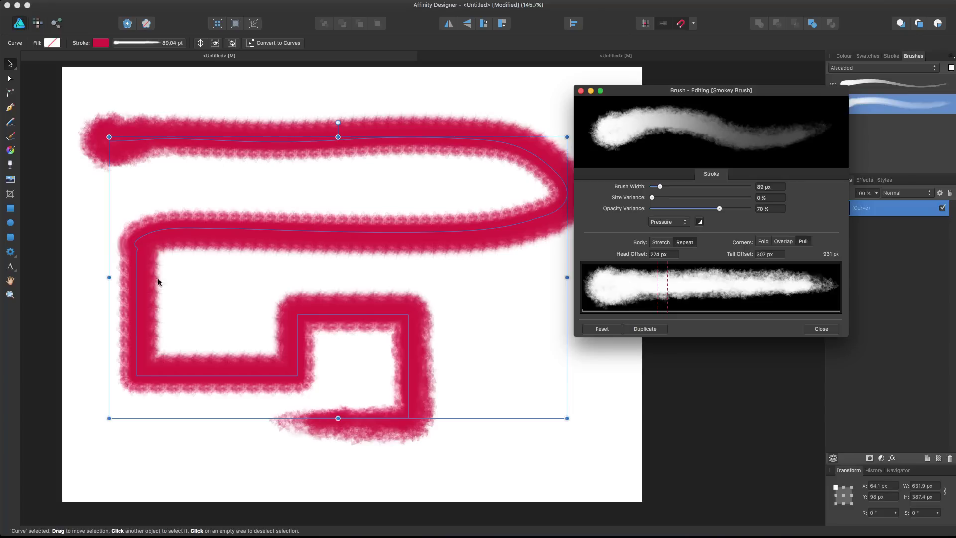
drag(667, 302, 779, 299)
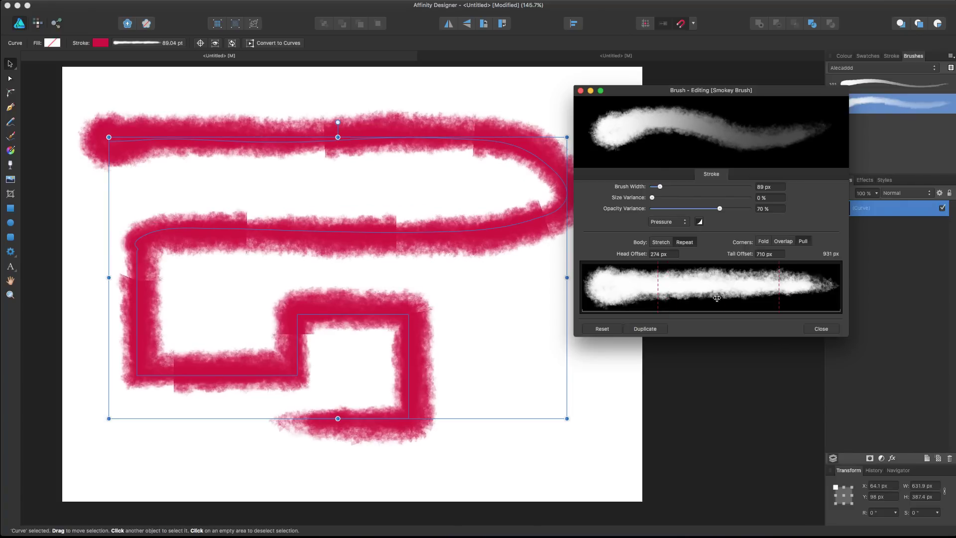
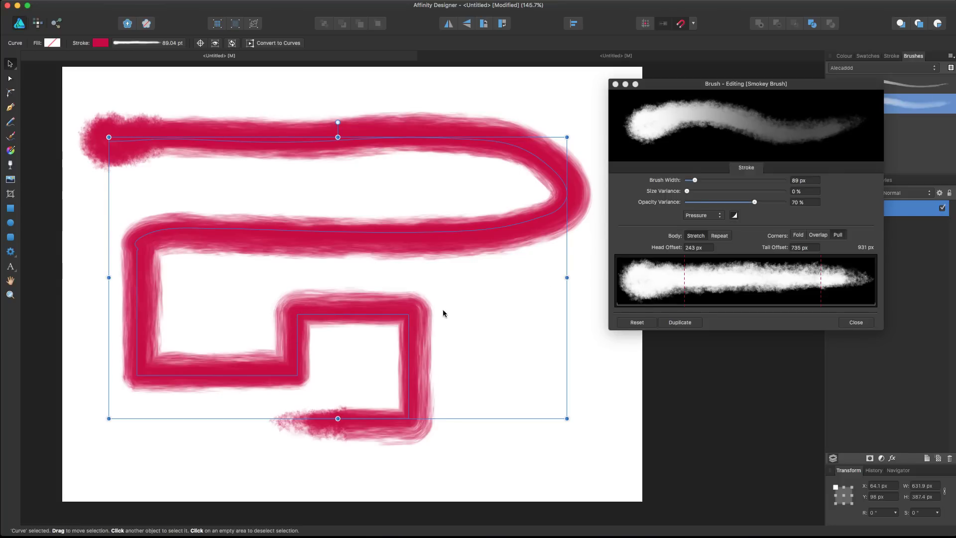
- Try the Overlap and Fold corner styles on the smoky brush, restore Pull and finish editing the brush
click(819, 235)
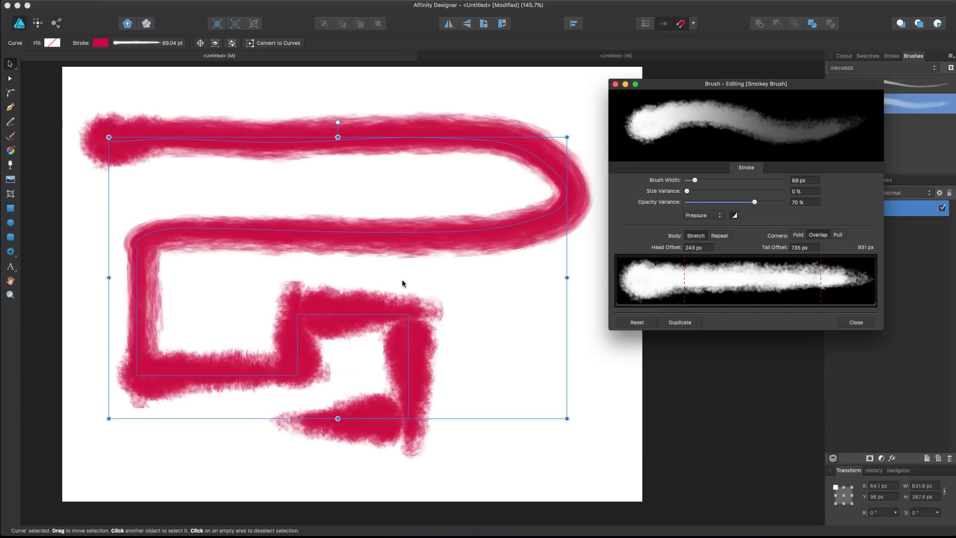
click(799, 235)
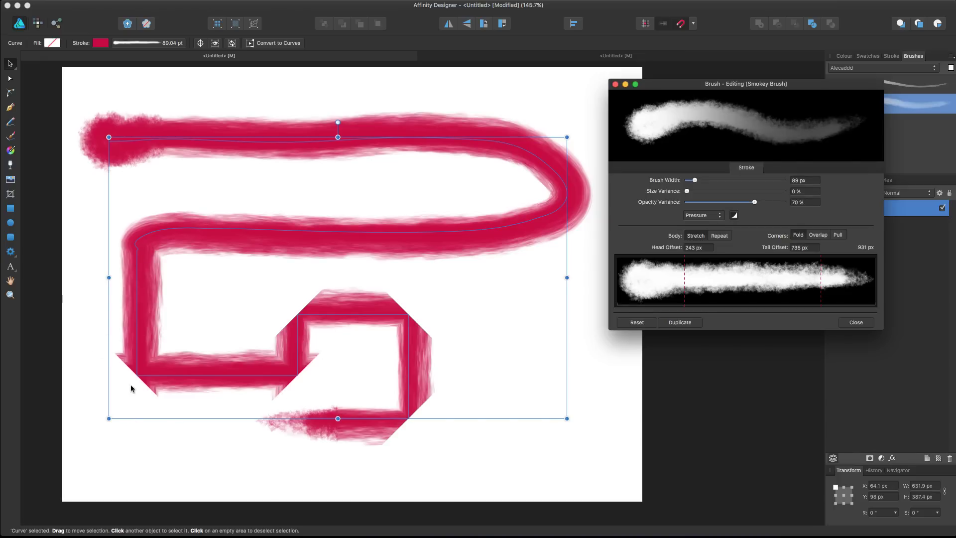
scroll(190, 456, right, 1)
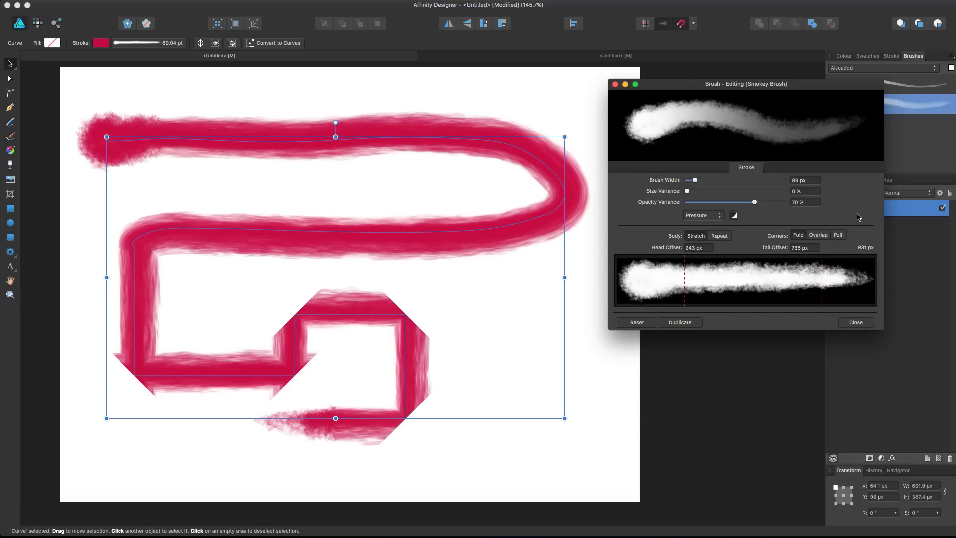
click(839, 235)
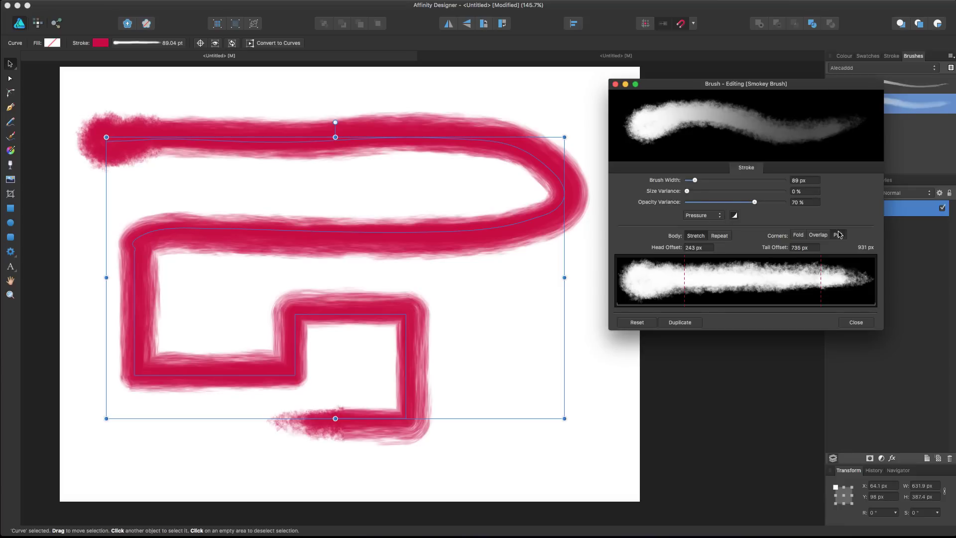
click(857, 322)
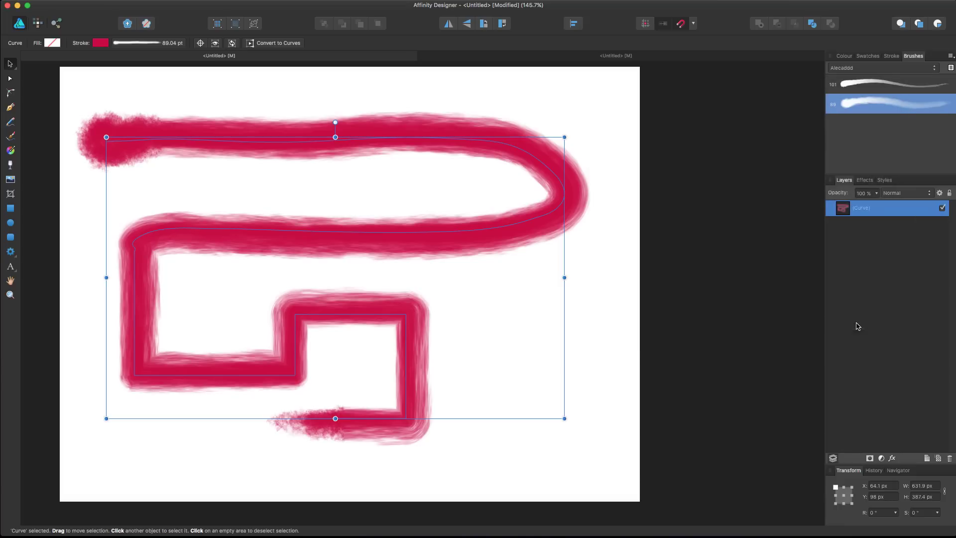
- Lower the end of the red stroke's pressure profile so its opacity fades steadily from start to tail
click(159, 44)
click(185, 147)
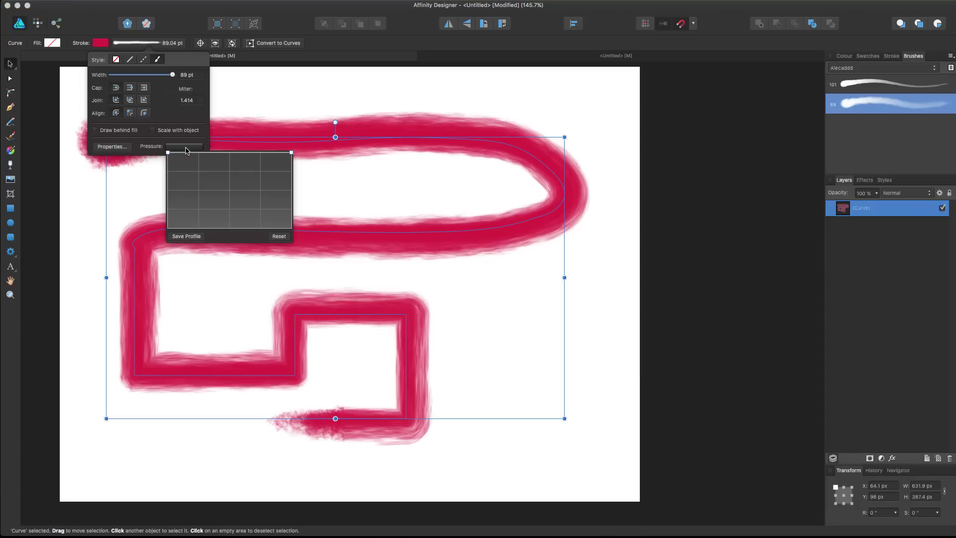
drag(291, 152, 292, 214)
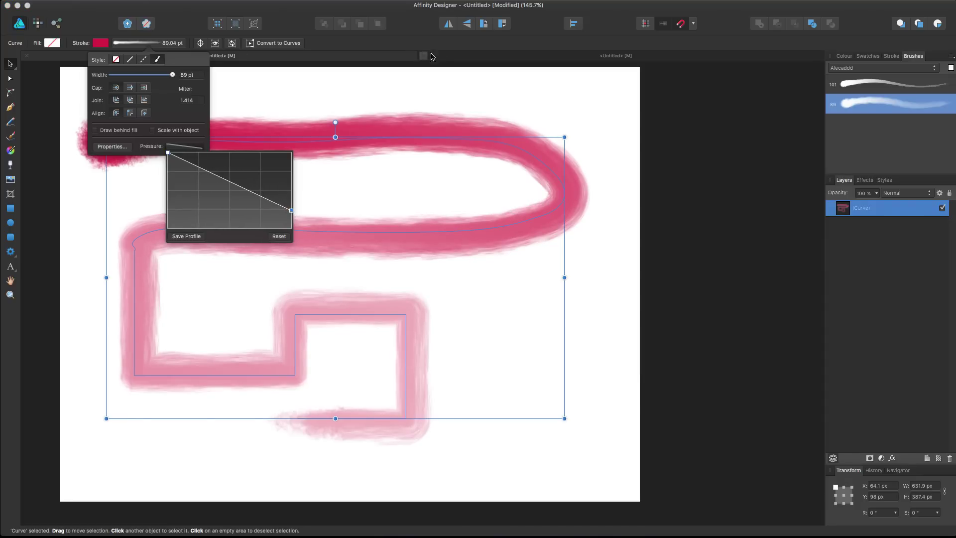
click(630, 136)
click(366, 294)
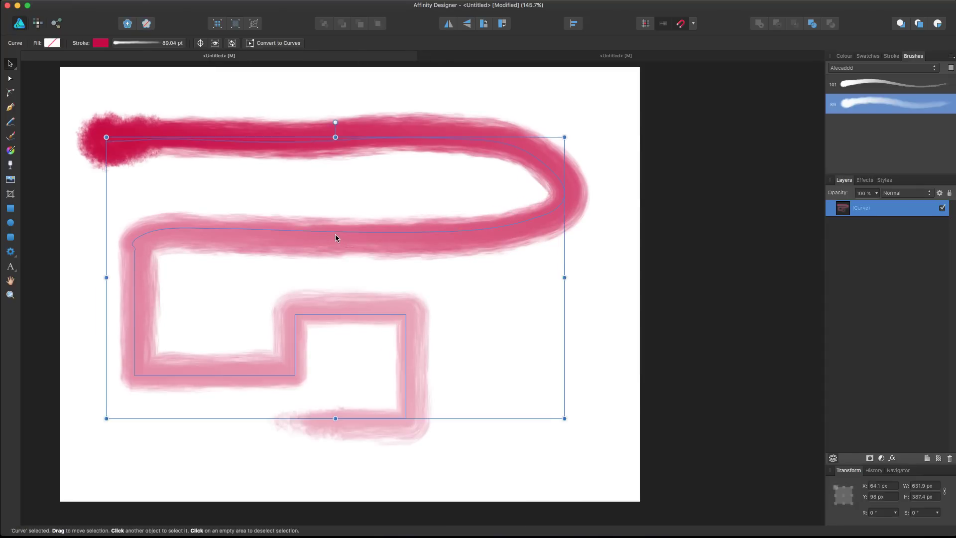
- Move the faded red stroke up and slightly left on the page, and deselect it
drag(340, 235, 324, 230)
click(597, 245)
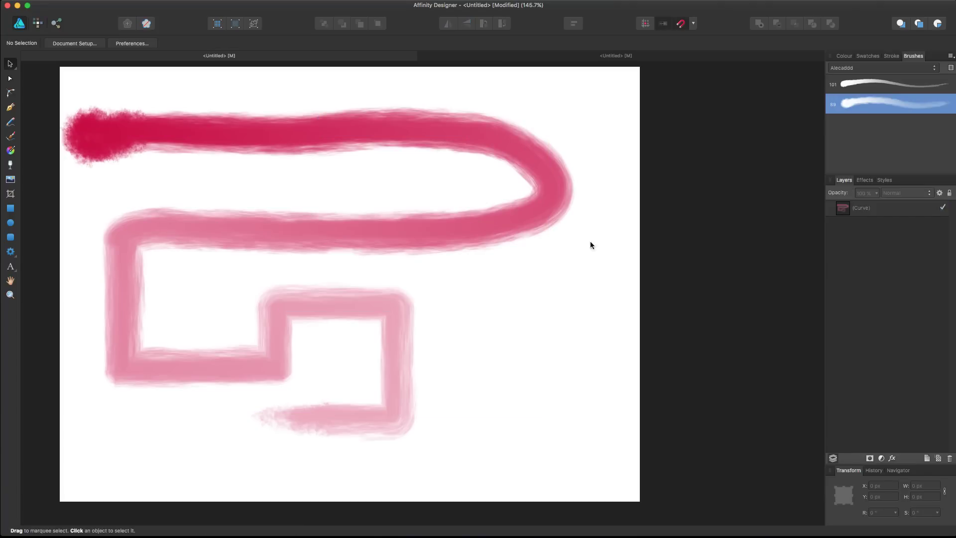
drag(343, 234, 348, 201)
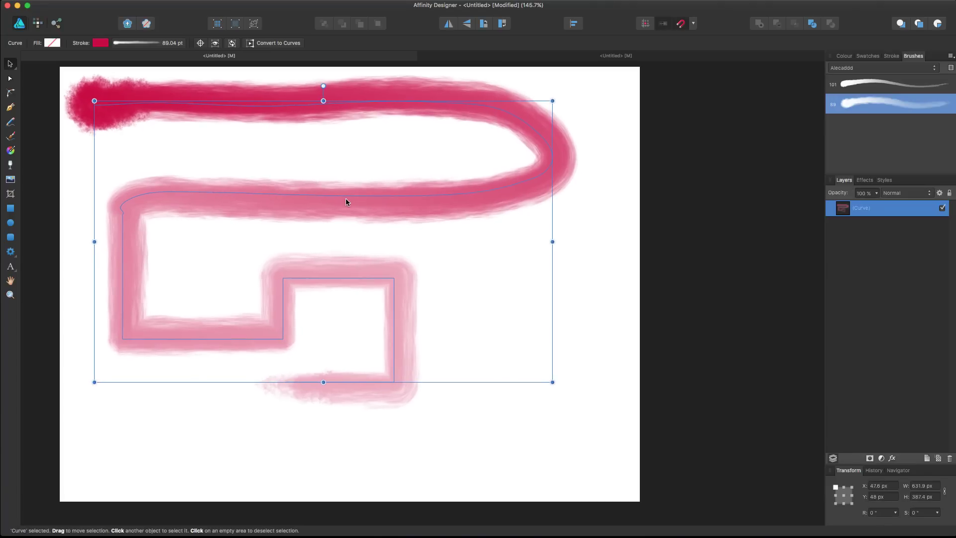
click(618, 193)
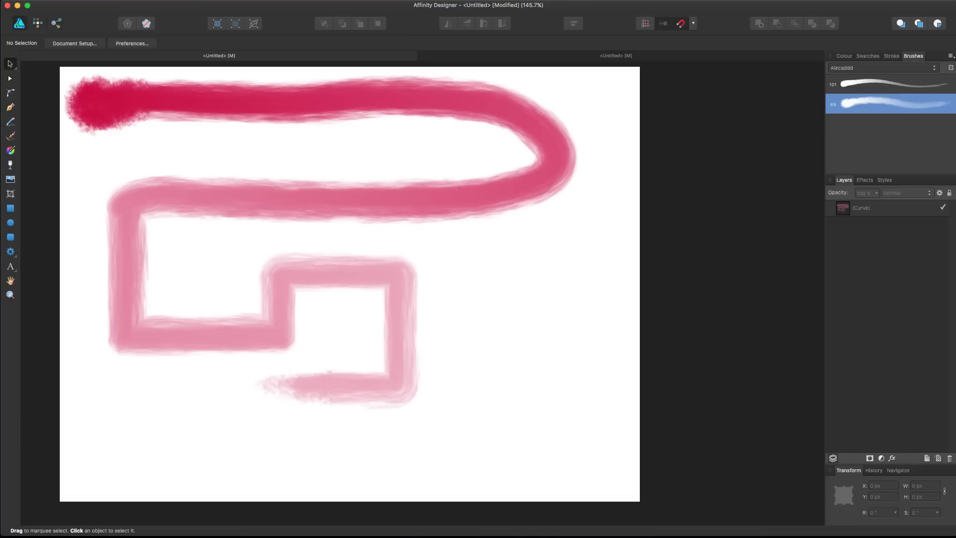
- Review the stroke settings of the brush-test brush and leave them as they are
click(884, 85)
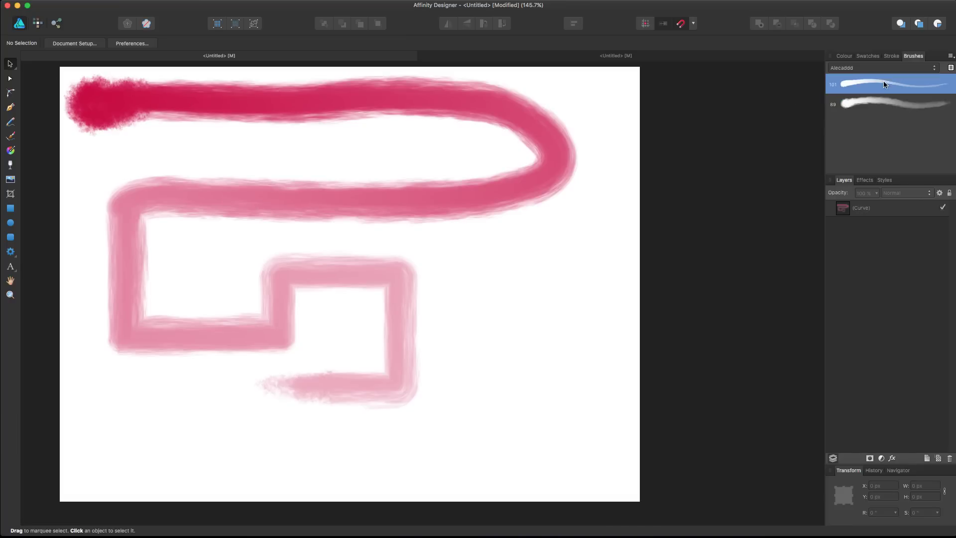
click(952, 70)
drag(705, 89, 542, 90)
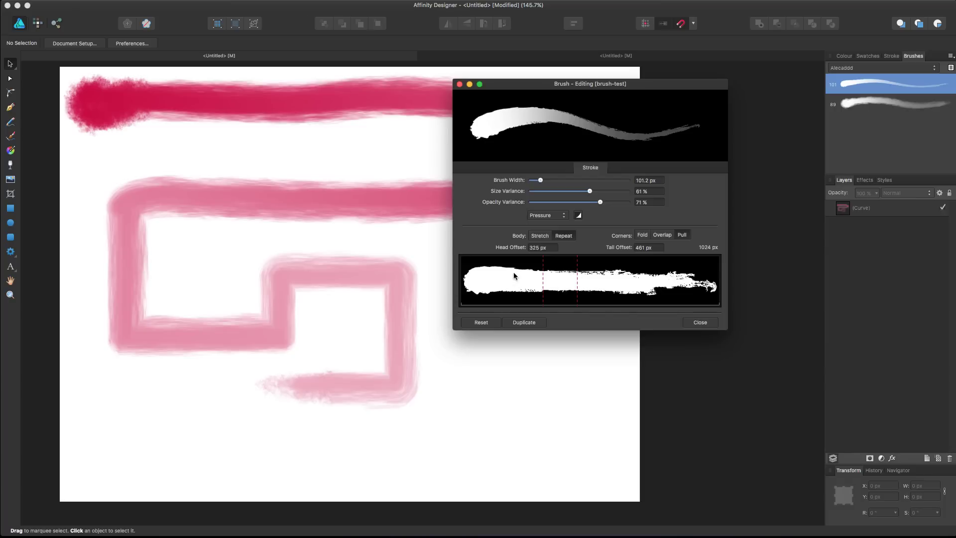
click(460, 83)
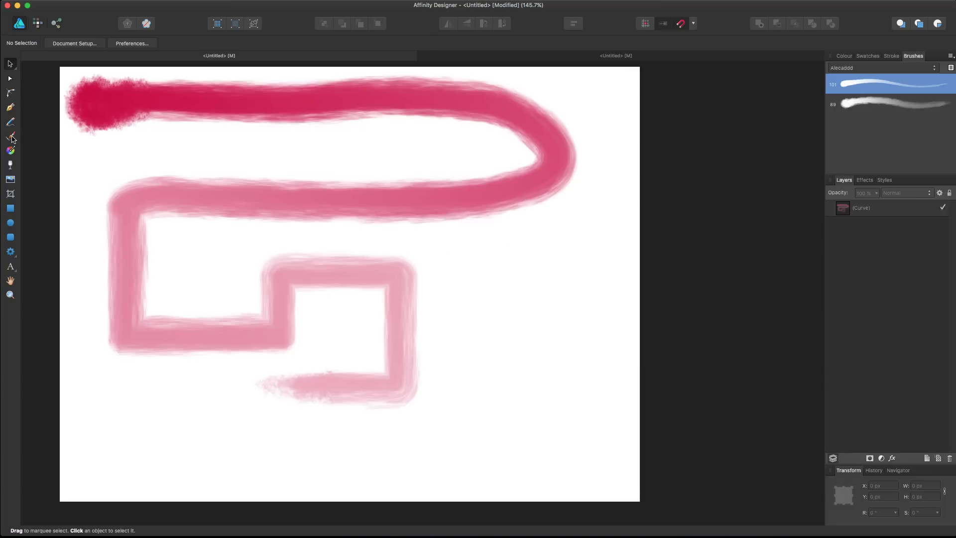
- Paint a dark blue-violet brush-test stroke along the page's lower edge, curving up near its right side
click(11, 136)
click(59, 43)
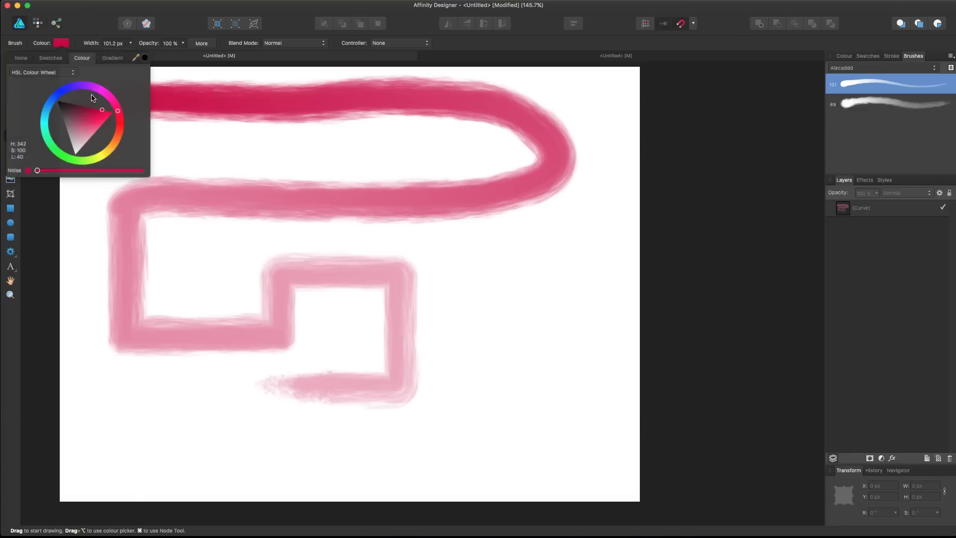
click(71, 85)
mouse_move(71, 85)
mouse_down()
mouse_move(64, 89)
mouse_move(77, 85)
mouse_up()
mouse_move(105, 426)
mouse_down()
mouse_move(189, 410)
mouse_move(305, 427)
mouse_move(508, 433)
mouse_move(544, 391)
mouse_move(568, 237)
mouse_up()
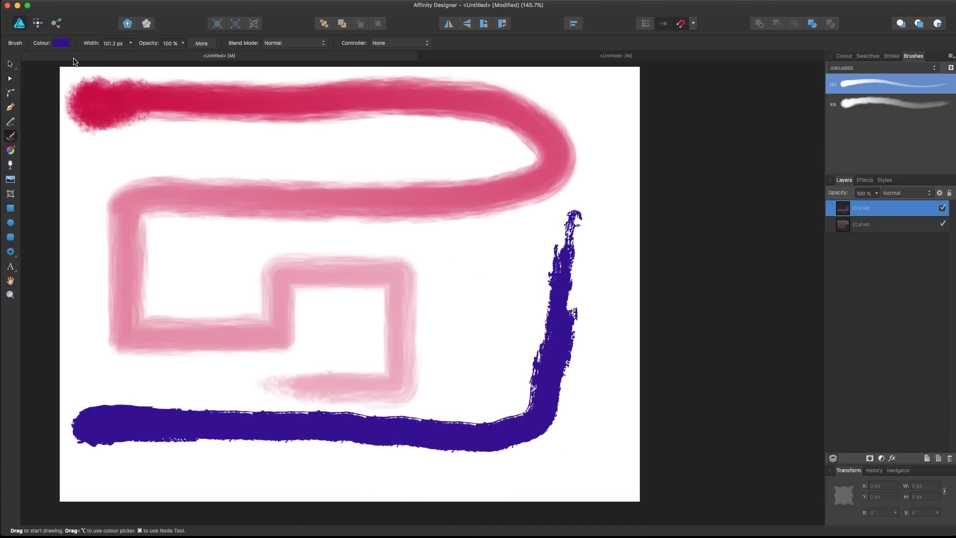
- Shift the blue-violet stroke slightly to the right on the page
click(10, 64)
drag(467, 436, 487, 437)
click(480, 354)
- Set the body of the brush-test brush to Stretch, with the blue-violet stroke selected
click(317, 424)
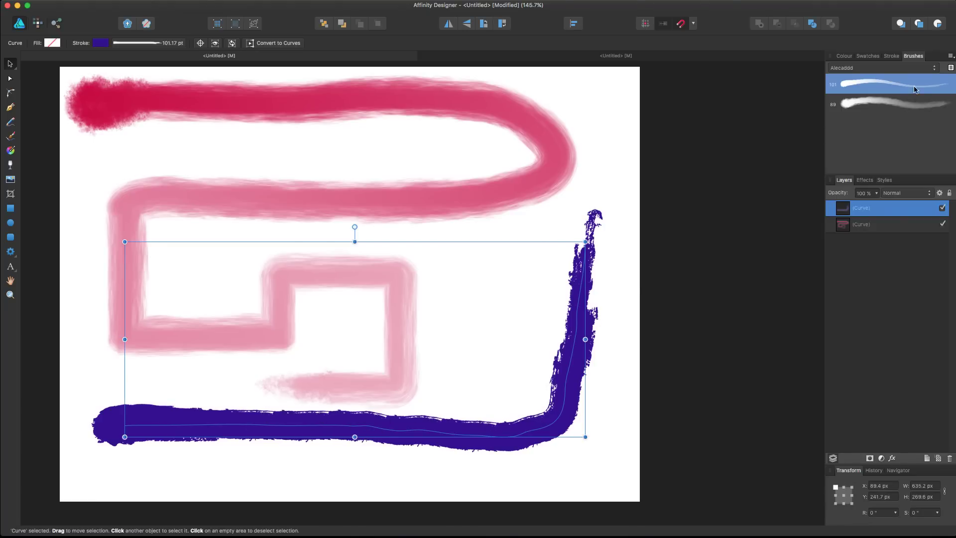
click(951, 71)
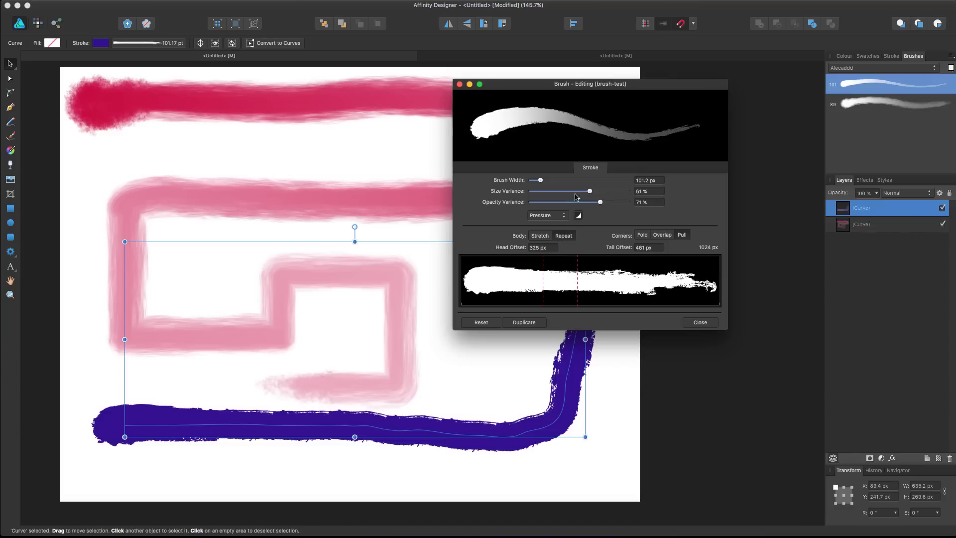
click(538, 241)
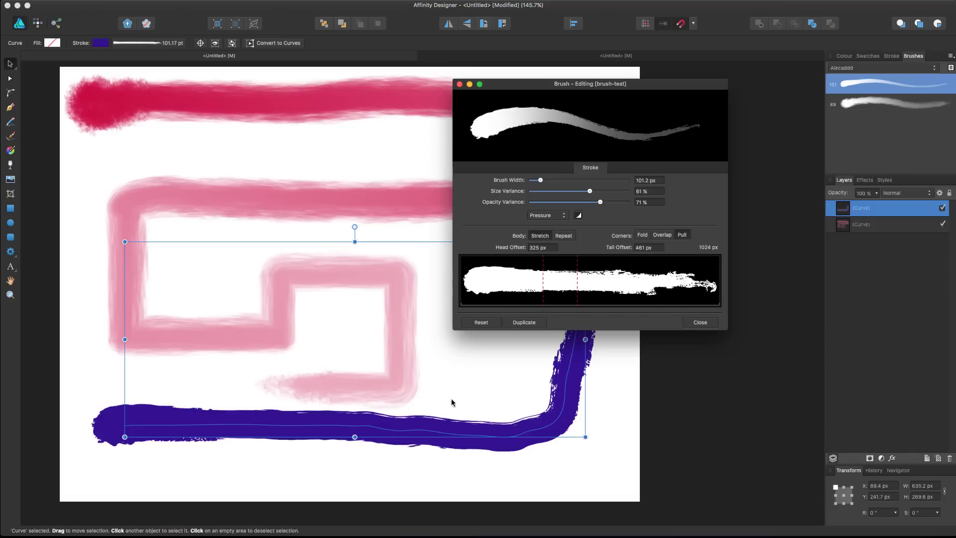
click(459, 83)
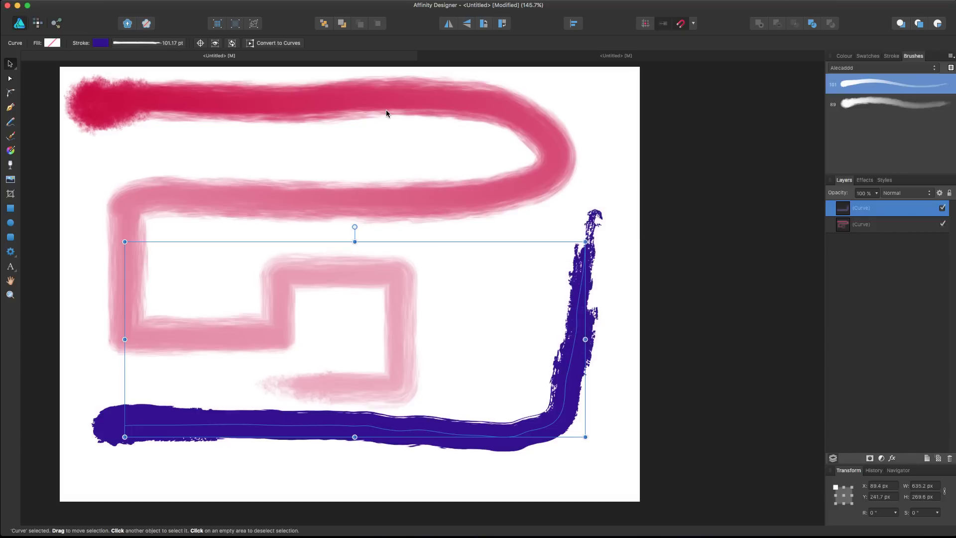
- Paint a long winding blue-violet stroke across the page and a short one at the upper-right corner
click(10, 136)
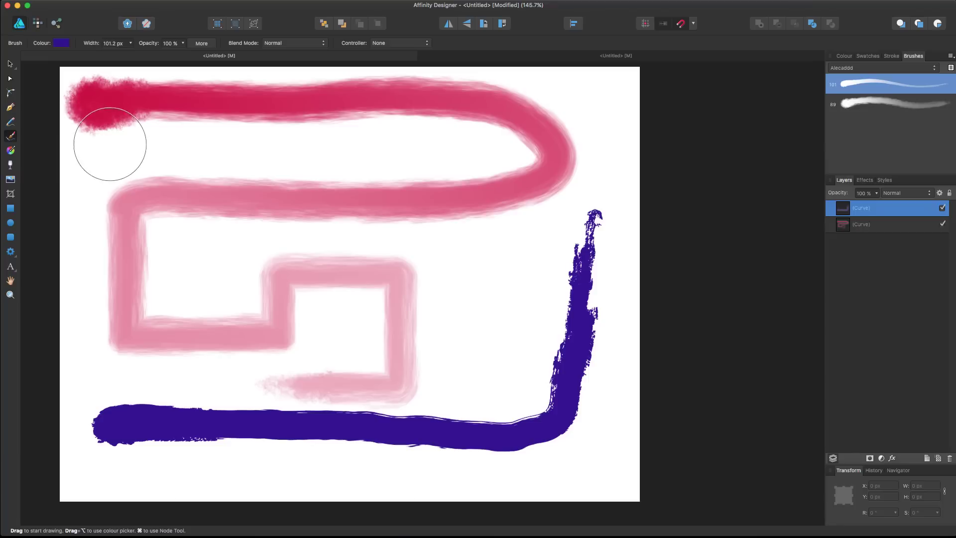
mouse_move(100, 156)
mouse_down()
mouse_move(167, 135)
mouse_move(483, 131)
mouse_move(520, 201)
mouse_move(405, 216)
mouse_move(239, 210)
mouse_move(153, 248)
mouse_move(235, 289)
mouse_move(378, 269)
mouse_move(486, 328)
mouse_move(392, 364)
mouse_move(251, 357)
mouse_up()
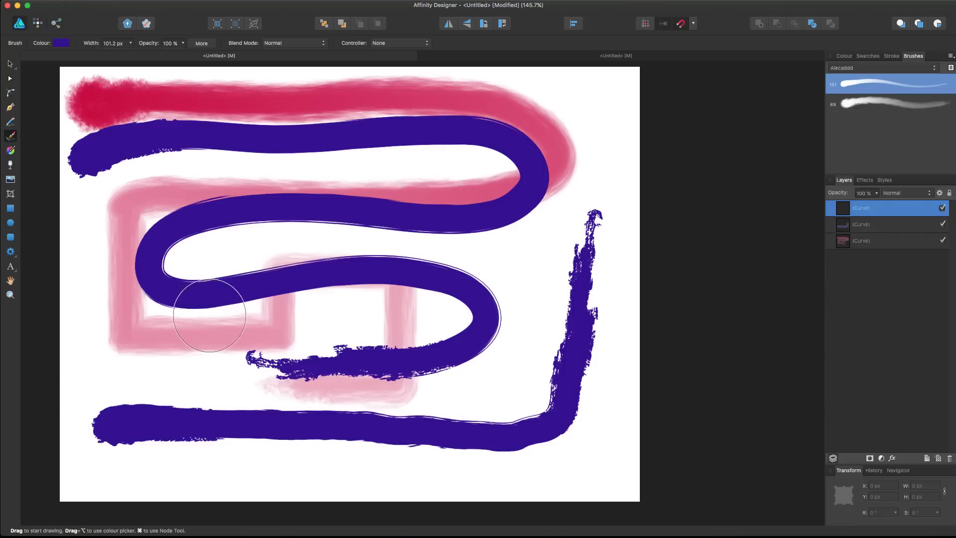
key(v)
click(602, 159)
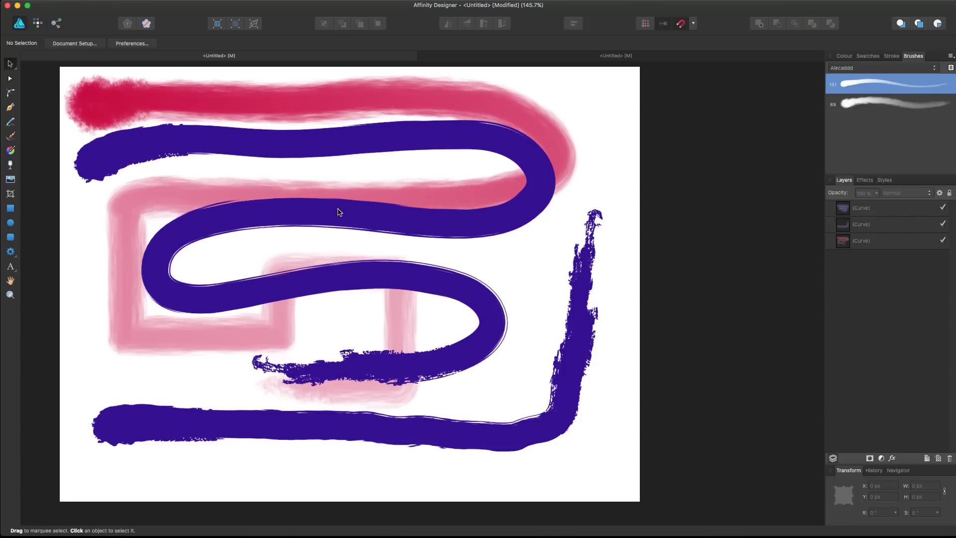
click(280, 144)
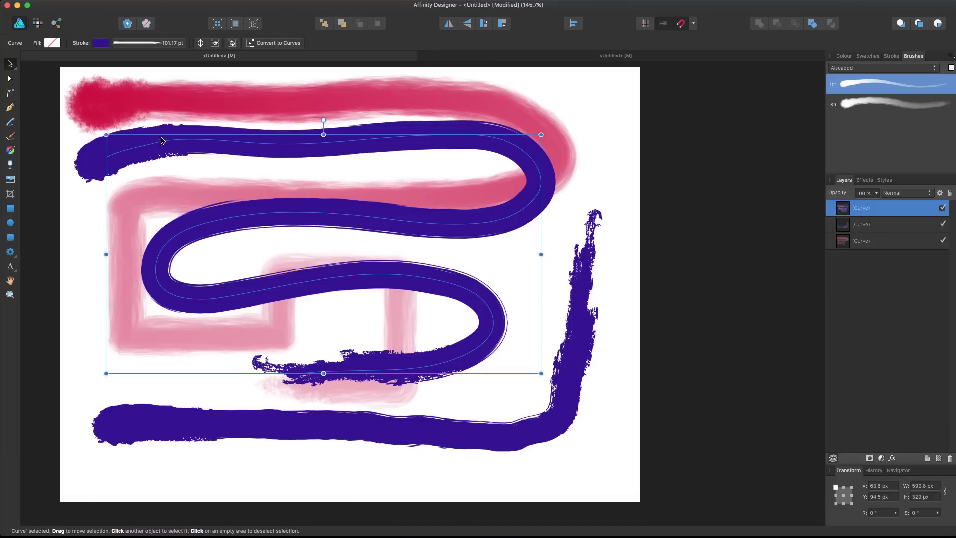
click(620, 141)
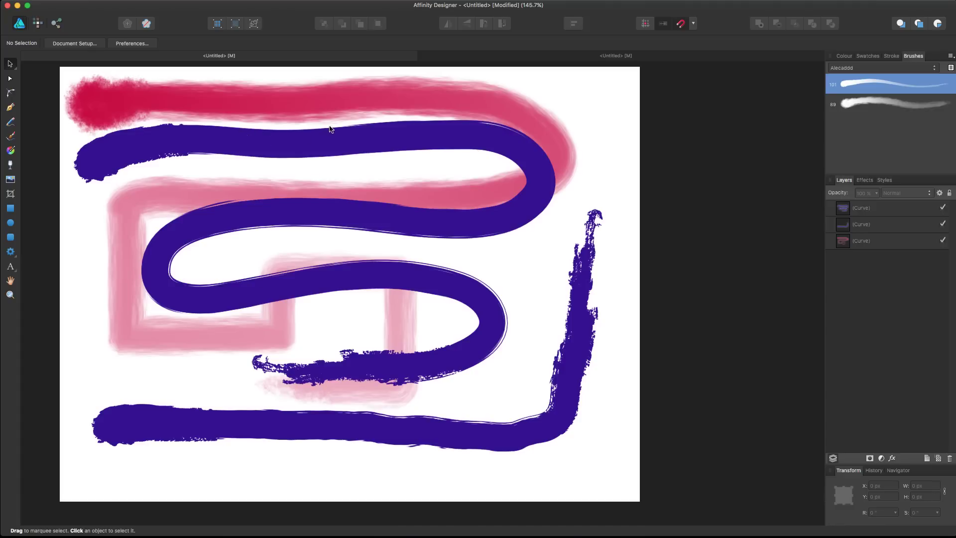
click(11, 138)
drag(637, 82, 567, 142)
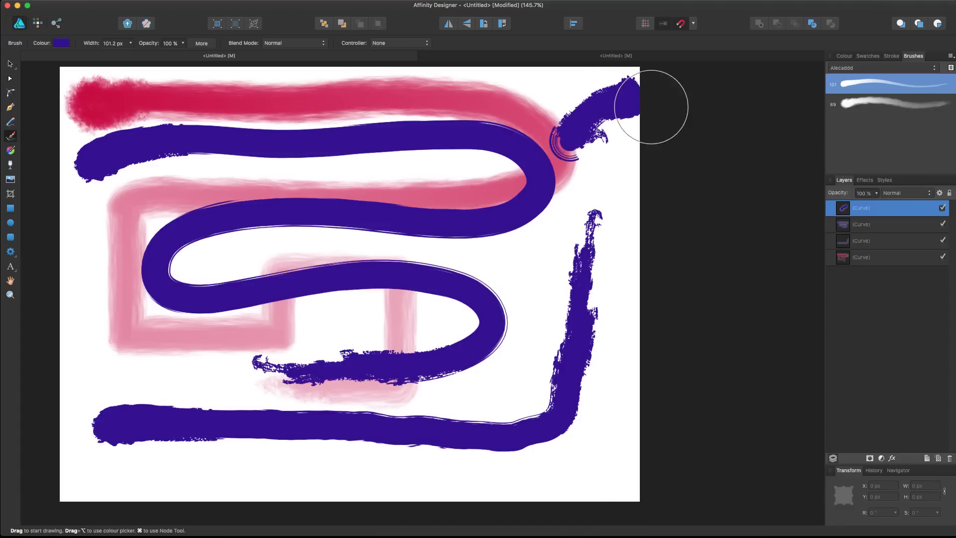
- Delete the winding stroke's curve layer, and undo the deletion
click(875, 223)
key(Delete)
double_click(881, 208)
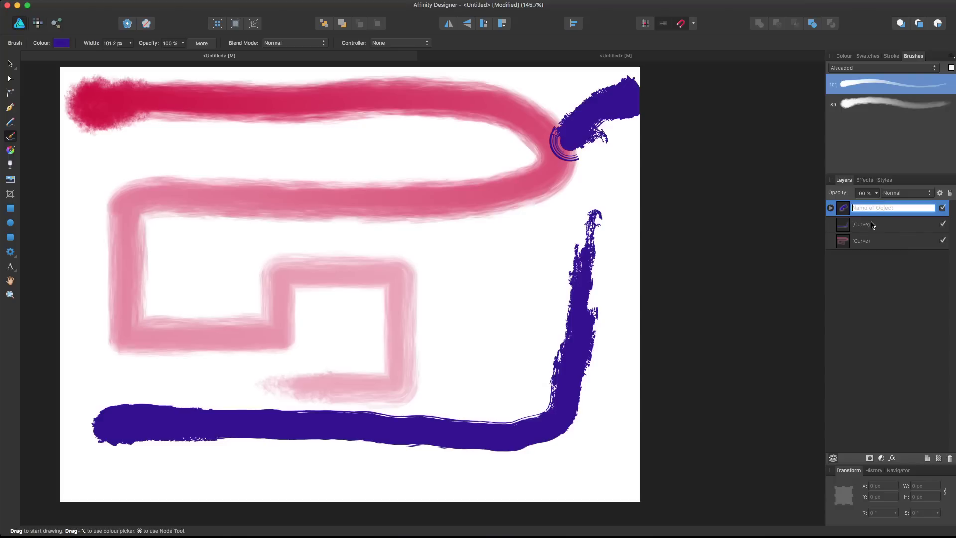
key(super+z)
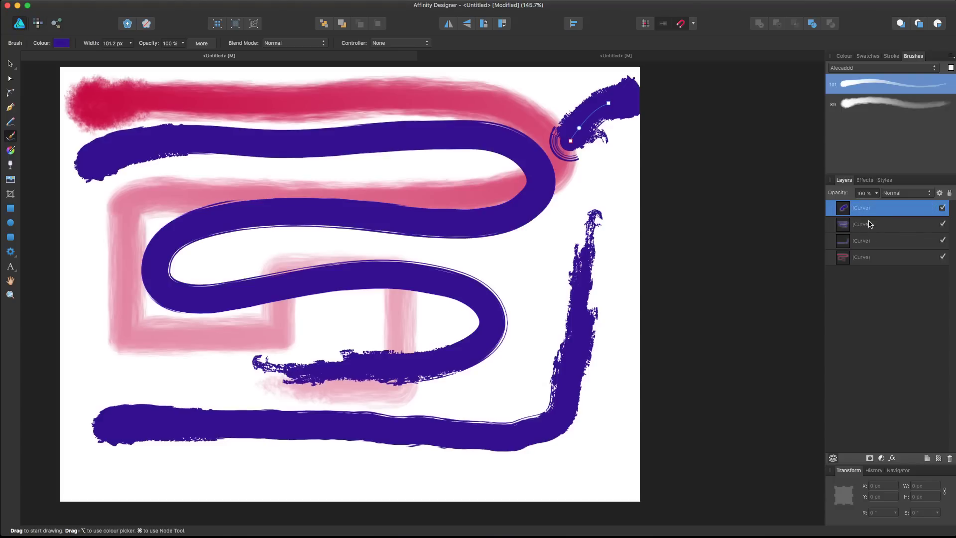
- Paint a dense cluster of short overlapping blue-violet strokes over the lower-left part of the artwork
click(870, 225)
click(871, 242)
key(super+alt+0)
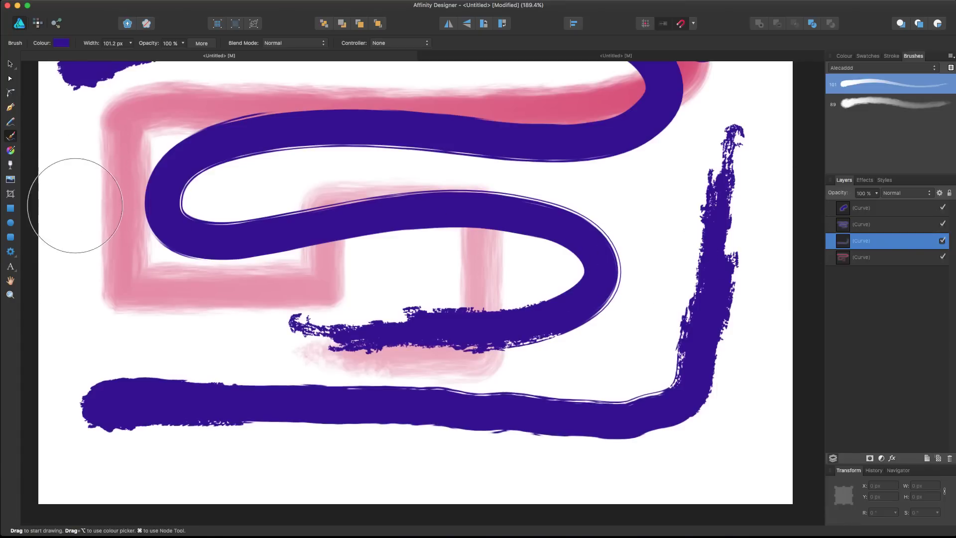
mouse_move(103, 158)
mouse_down()
mouse_move(75, 260)
mouse_move(150, 321)
mouse_move(210, 350)
mouse_move(252, 303)
mouse_move(349, 294)
mouse_up()
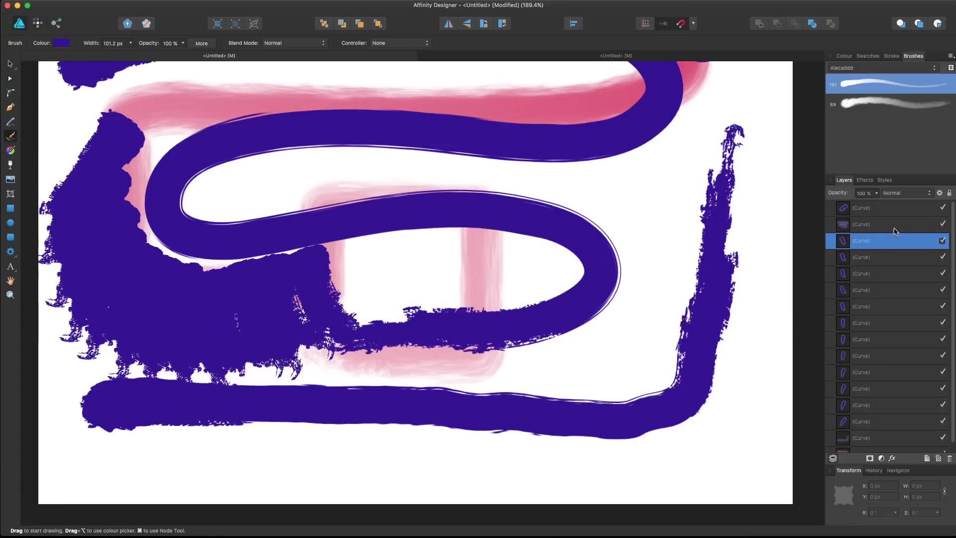
- Look through the separate curve layers made by the short brush strokes, selecting several individually
scroll(918, 274, down, 2)
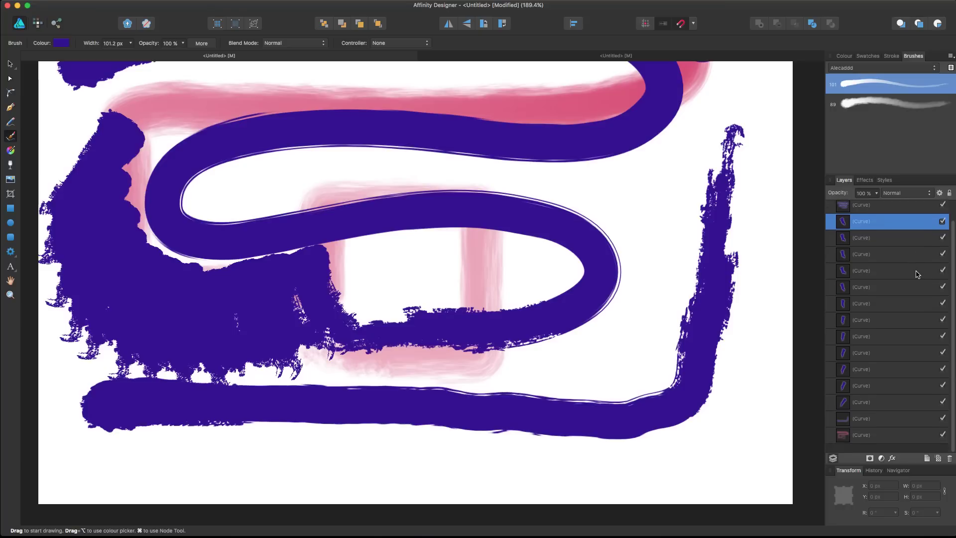
click(890, 413)
click(885, 396)
click(884, 380)
click(885, 351)
click(884, 283)
scroll(884, 284, up, 2)
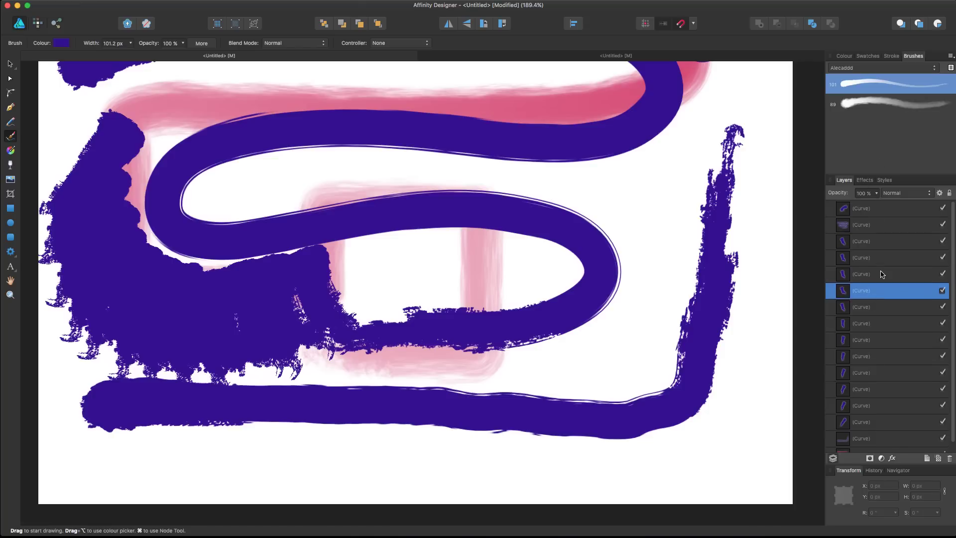
scroll(883, 273, down, 2)
scroll(884, 272, up, 1)
- Select all the curve layers together, from the lowest to the topmost
click(894, 444)
scroll(884, 229, up, 2)
shift+click(892, 213)
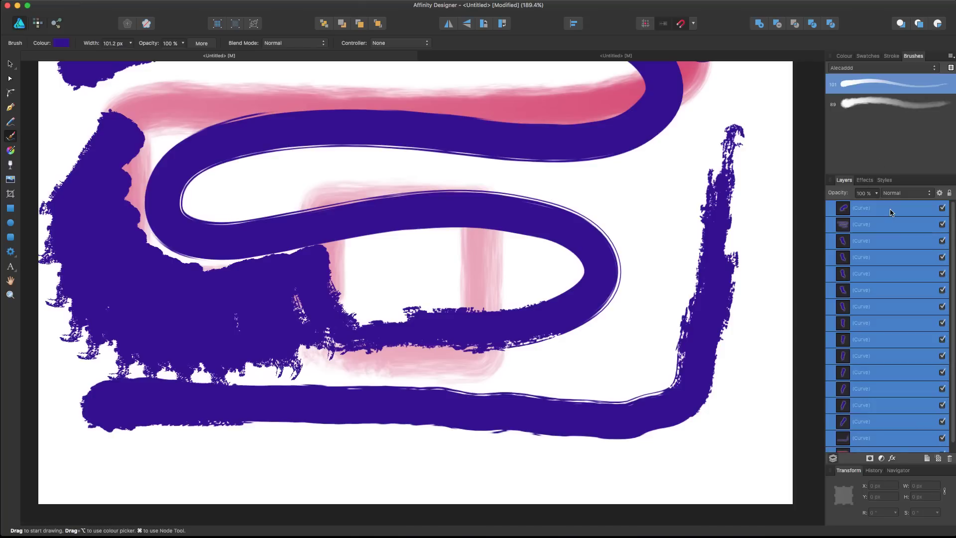